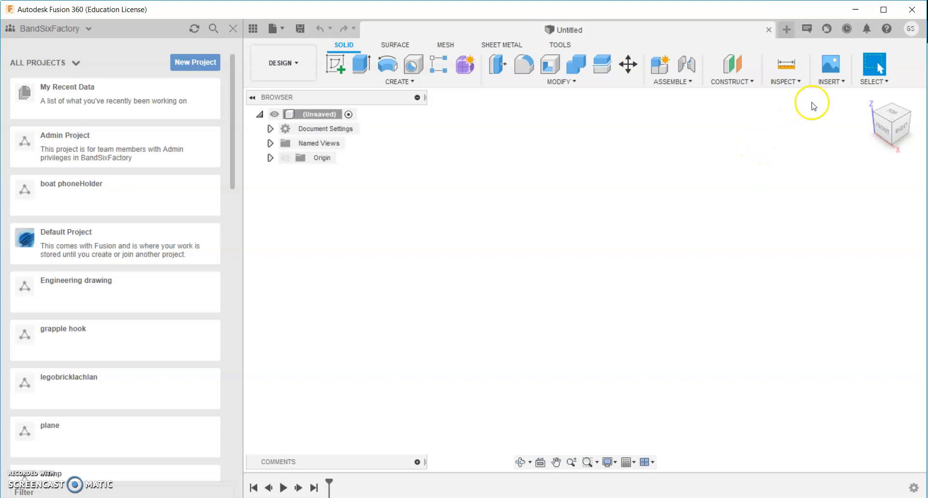
Insert the image iso 2.JPG from the computer as a canvas on the XZ plane
{"action": "left_click", "coordinate": [840, 81]}
{"action": "left_click", "coordinate": [835, 122]}
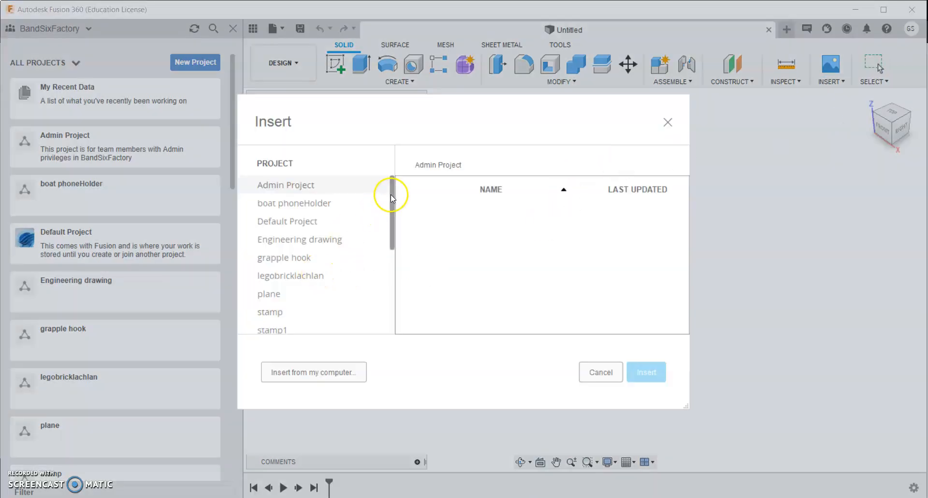
{"action": "left_click", "coordinate": [362, 370]}
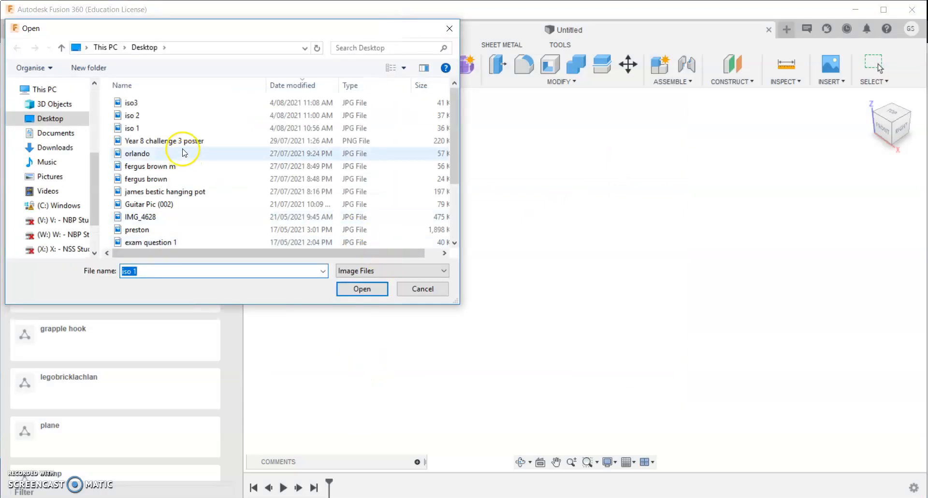
{"action": "left_click", "coordinate": [174, 116]}
{"action": "left_click", "coordinate": [362, 289]}
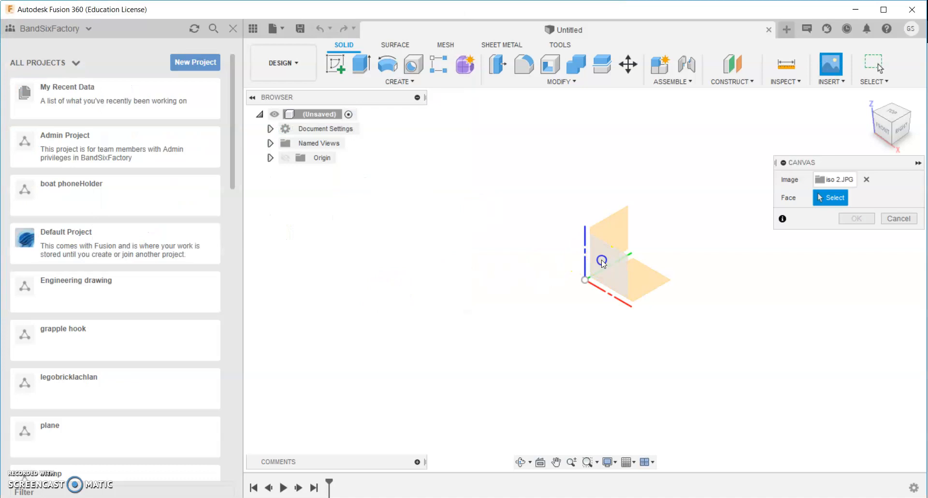
{"action": "left_click", "coordinate": [601, 261]}
{"action": "left_click_drag", "start_coordinate": [604, 261], "coordinate": [865, 103]}
{"action": "left_click", "coordinate": [868, 253]}
{"action": "left_click", "coordinate": [843, 414]}
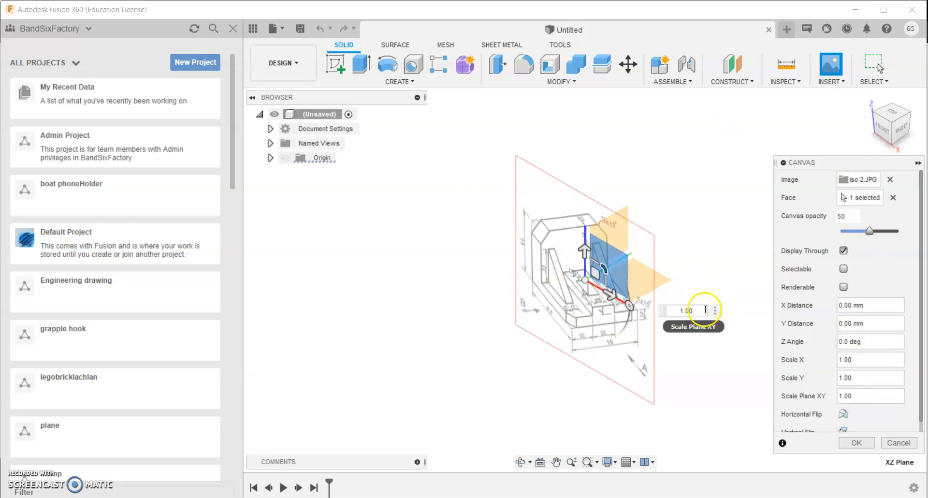
From the front view, move the canvas about 177 mm in X and 237 mm in Y away from the origin
{"action": "left_click", "coordinate": [883, 126]}
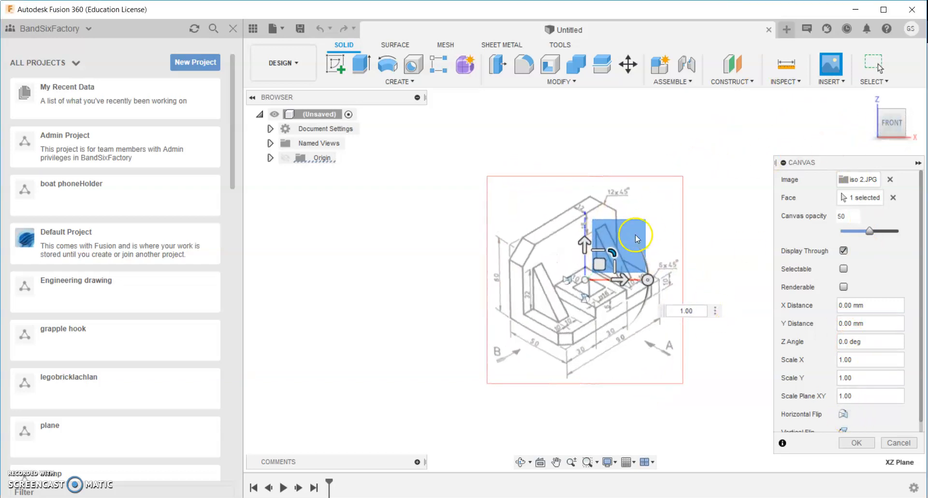
{"action": "left_click_drag", "start_coordinate": [599, 265], "coordinate": [776, 141]}
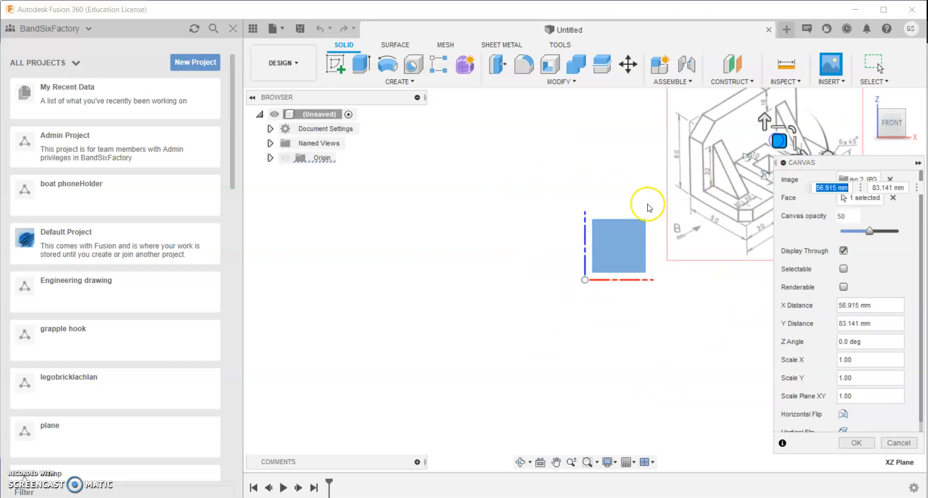
{"action": "scroll", "coordinate": [633, 207], "scroll_direction": "up", "scroll_amount": 2}
{"action": "scroll", "coordinate": [627, 204], "scroll_direction": "down", "scroll_amount": 6}
{"action": "middle_click_drag", "start_coordinate": [621, 201], "coordinate": [494, 307]}
{"action": "left_click_drag", "start_coordinate": [586, 260], "coordinate": [740, 142]}
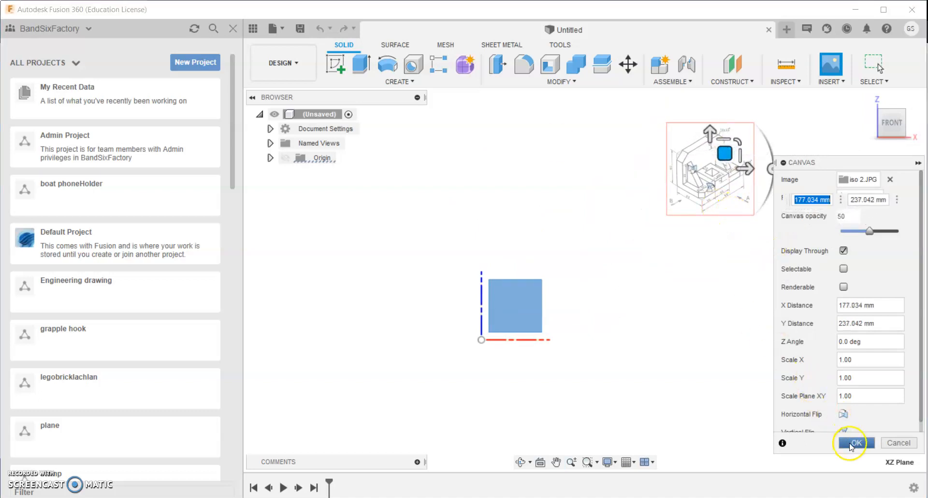
{"action": "left_click", "coordinate": [856, 442]}
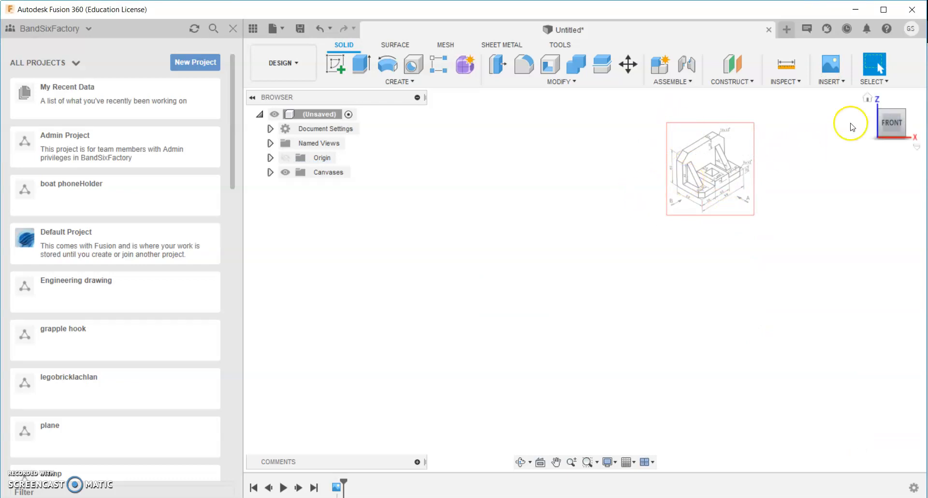
Examine the isometric drawing on the canvas for the bracket's shape and dimensions
{"action": "scroll", "coordinate": [725, 177], "scroll_direction": "down", "scroll_amount": 1}
{"action": "scroll", "coordinate": [725, 178], "scroll_direction": "up", "scroll_amount": 5}
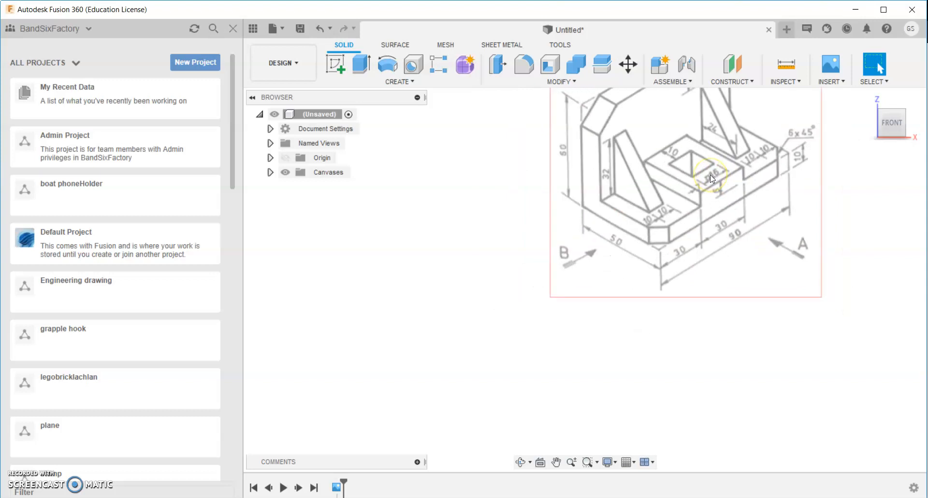
{"action": "scroll", "coordinate": [711, 179], "scroll_direction": "down", "scroll_amount": 1}
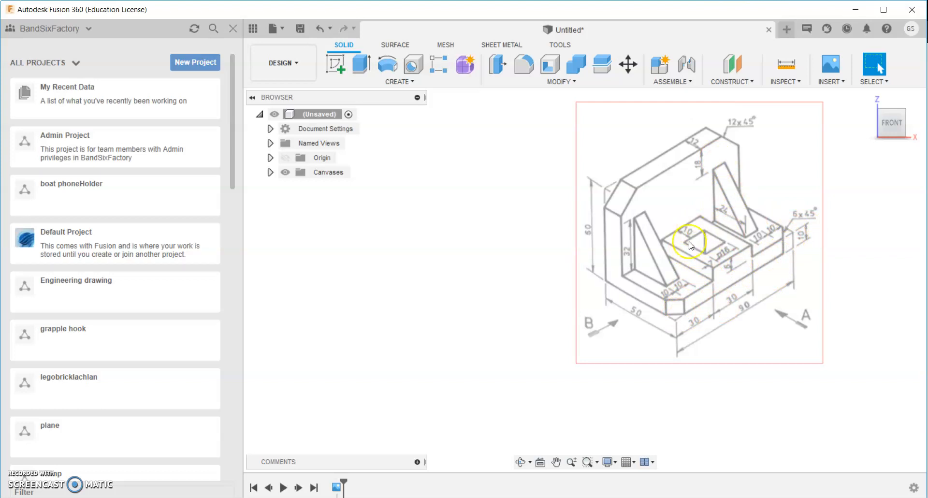
{"action": "scroll", "coordinate": [729, 266], "scroll_direction": "up", "scroll_amount": 6}
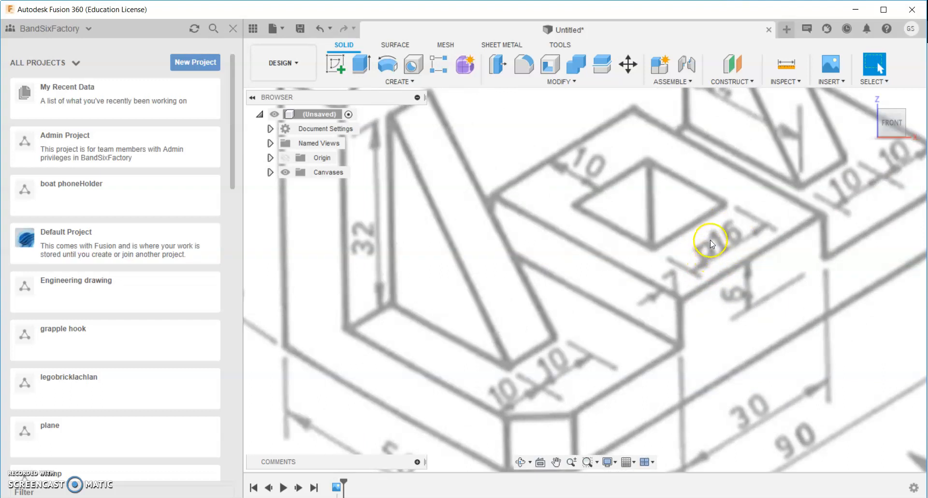
{"action": "scroll", "coordinate": [709, 240], "scroll_direction": "down", "scroll_amount": 6}
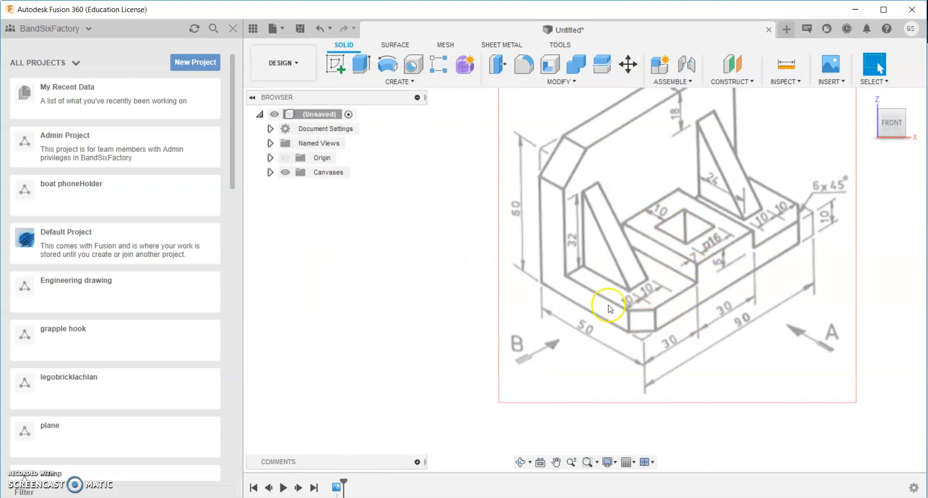
{"action": "scroll", "coordinate": [588, 344], "scroll_direction": "down", "scroll_amount": 5}
{"action": "middle_click_drag", "start_coordinate": [510, 331], "coordinate": [541, 258]}
{"action": "scroll", "coordinate": [540, 258], "scroll_direction": "down", "scroll_amount": 1}
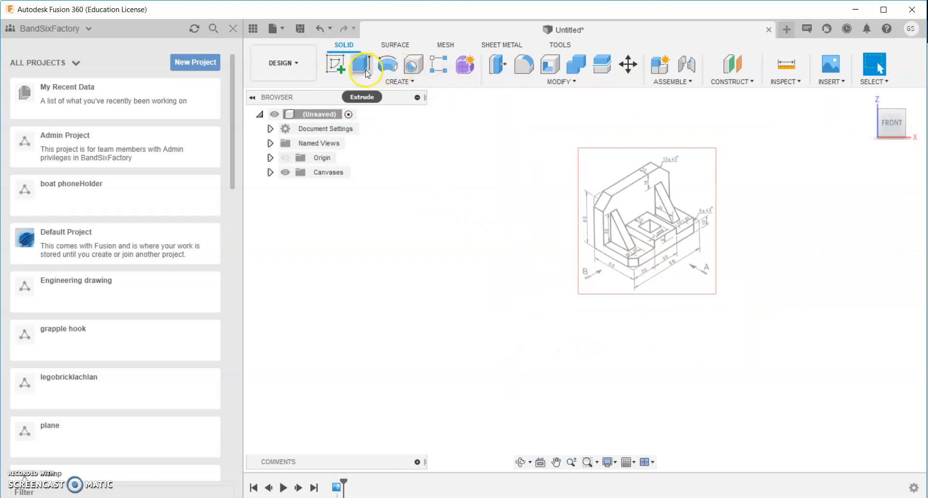
Create a new internal standard component and start a sketch in it on the XZ plane
{"action": "right_click", "coordinate": [340, 120]}
{"action": "left_click", "coordinate": [339, 124]}
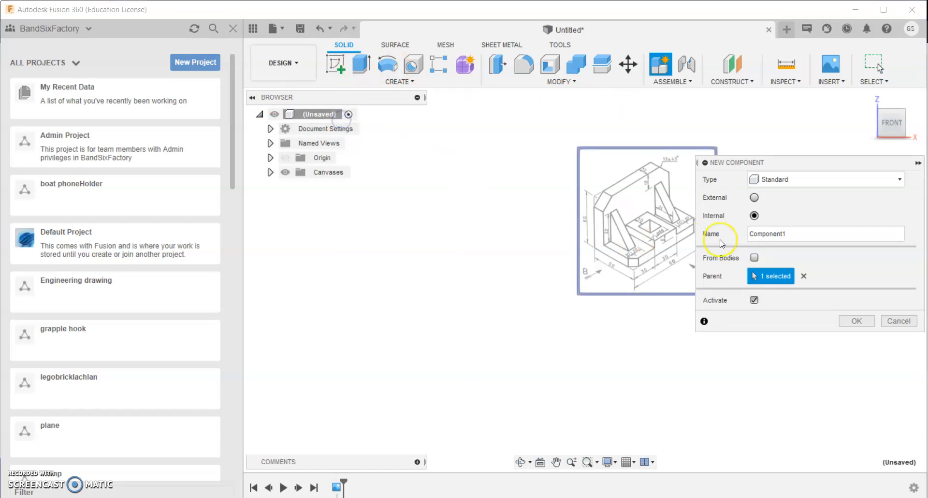
{"action": "left_click", "coordinate": [853, 321]}
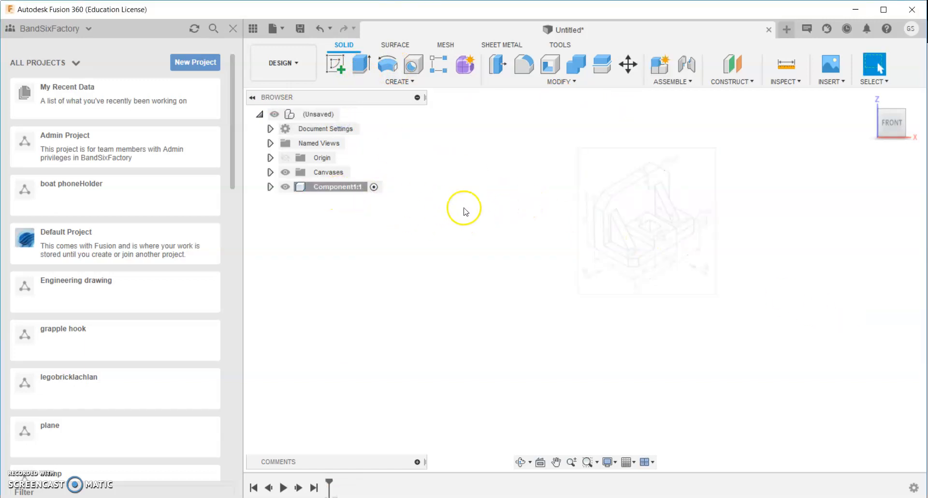
{"action": "left_click", "coordinate": [336, 74]}
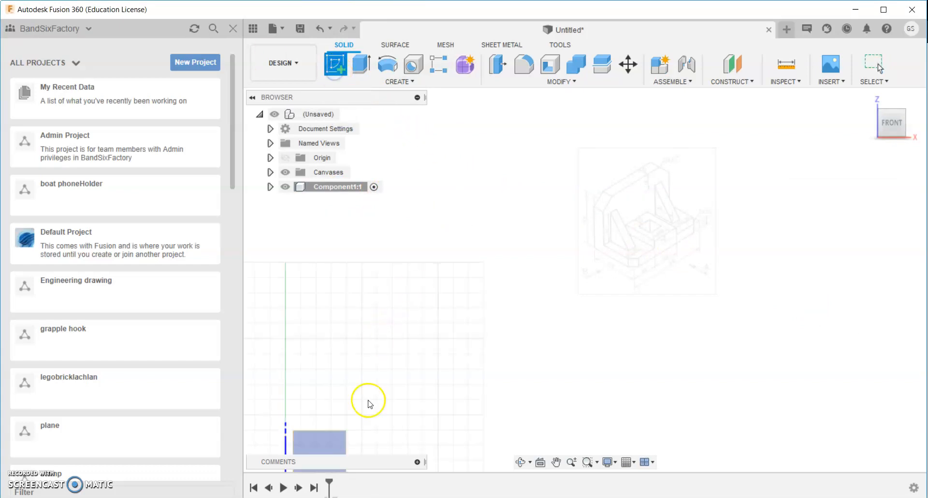
{"action": "left_click", "coordinate": [437, 243]}
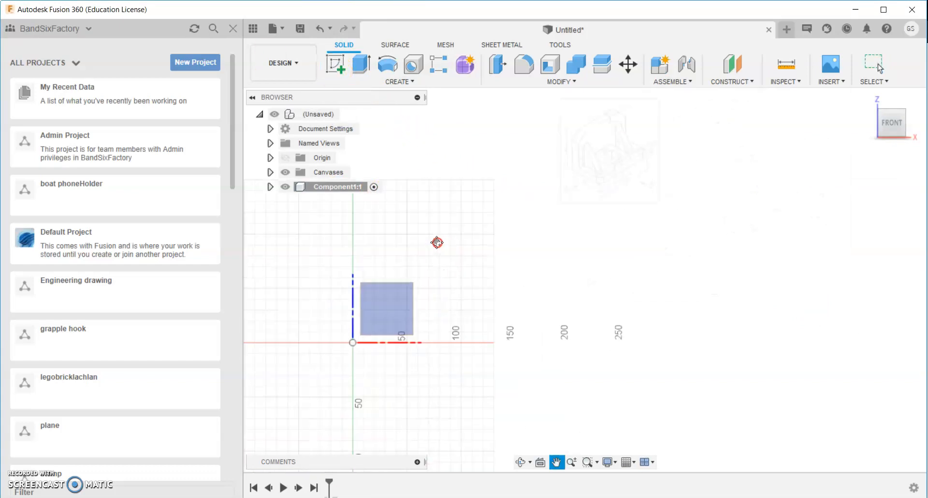
{"action": "left_click", "coordinate": [401, 296]}
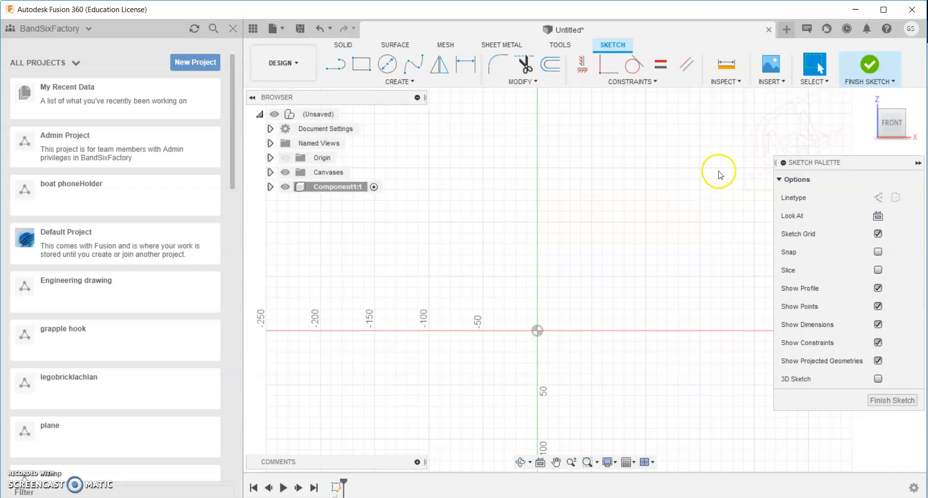
Draw a horizontal construction line 90 mm long from the origin along the X axis
{"action": "scroll", "coordinate": [663, 201], "scroll_direction": "up", "scroll_amount": 5}
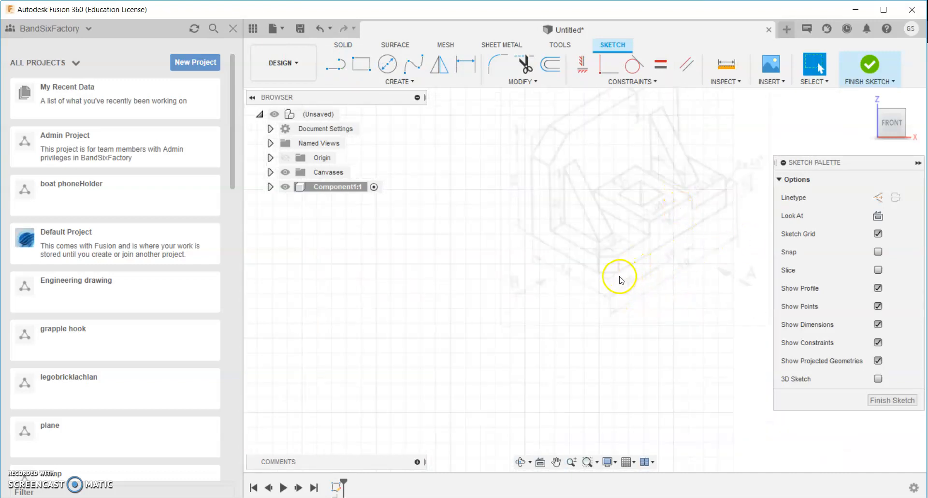
{"action": "scroll", "coordinate": [519, 203], "scroll_direction": "down", "scroll_amount": 4}
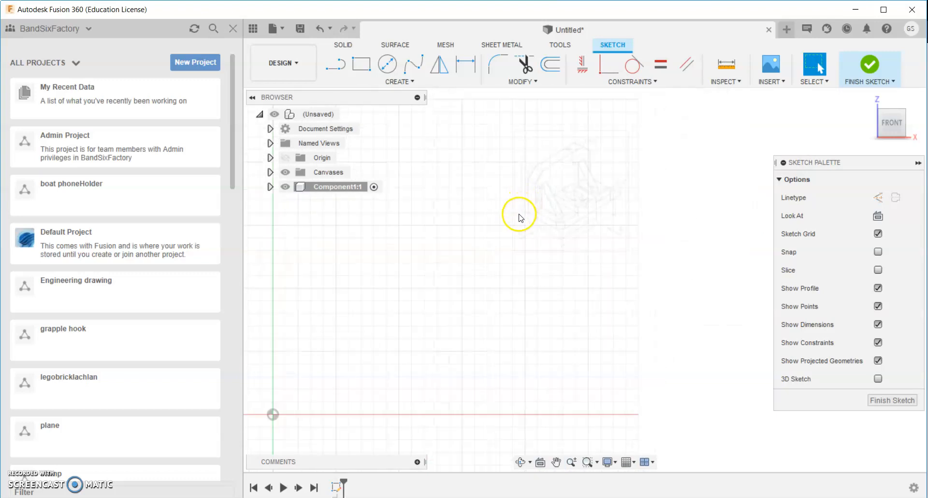
{"action": "left_click", "coordinate": [336, 64]}
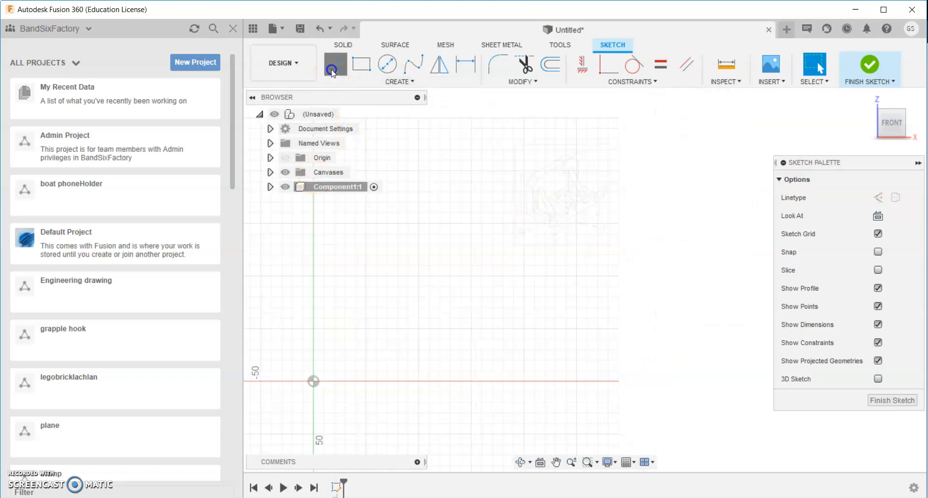
{"action": "left_click", "coordinate": [878, 197]}
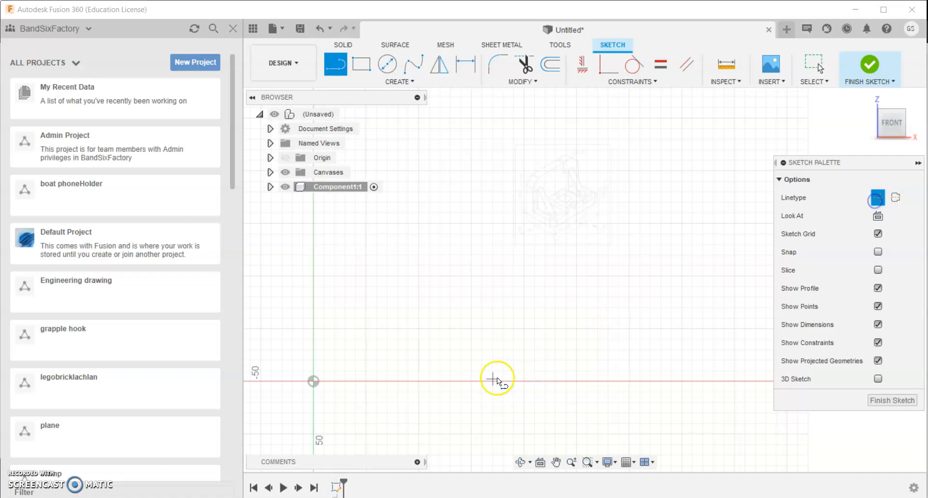
{"action": "left_click", "coordinate": [314, 381]}
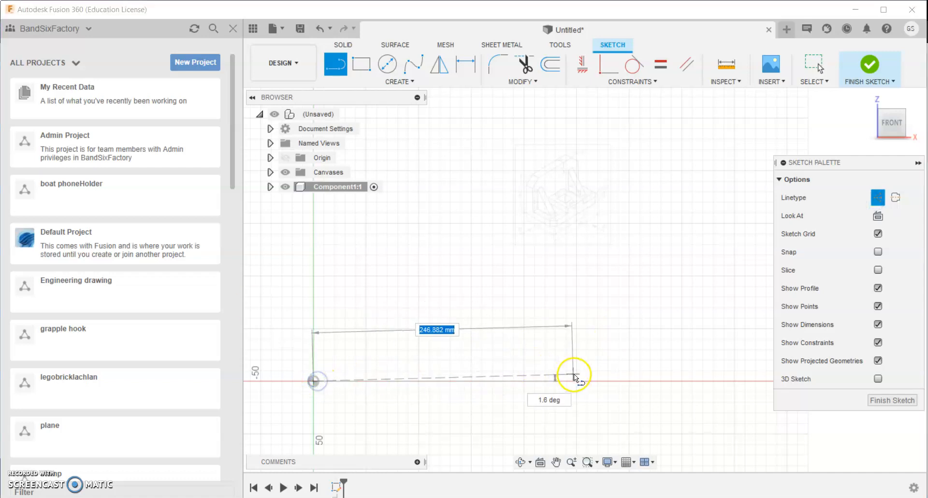
{"action": "type", "text": "90"}
{"action": "key", "text": "Return"}
{"action": "key", "text": "Escape"}
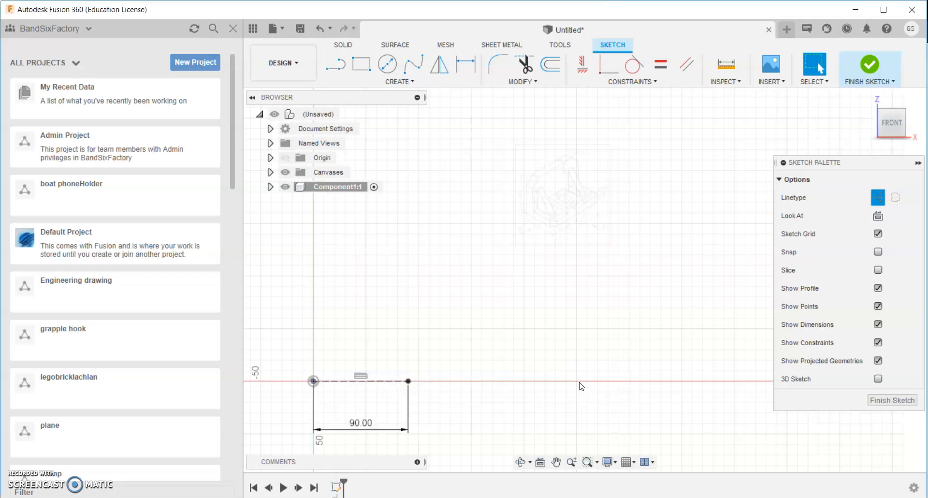
Draw a vertical construction line 50 mm long upward from the origin
{"action": "left_click", "coordinate": [336, 64]}
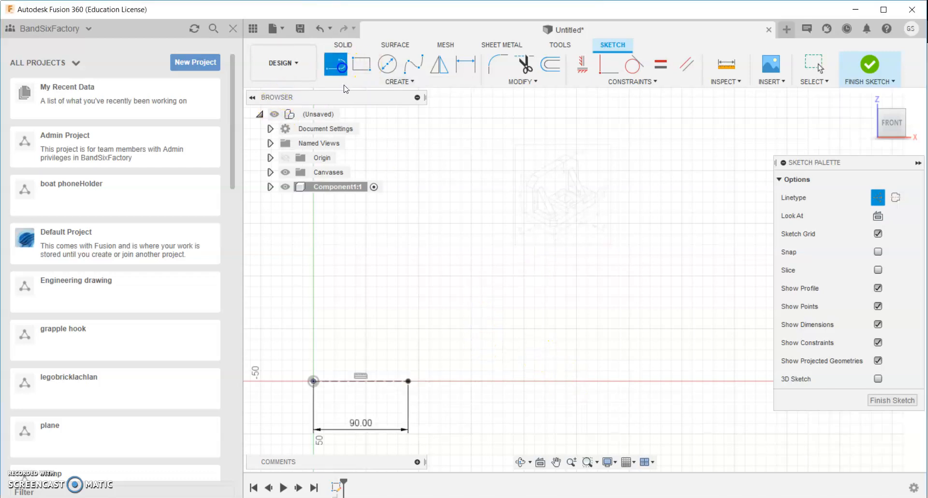
{"action": "left_click", "coordinate": [314, 383]}
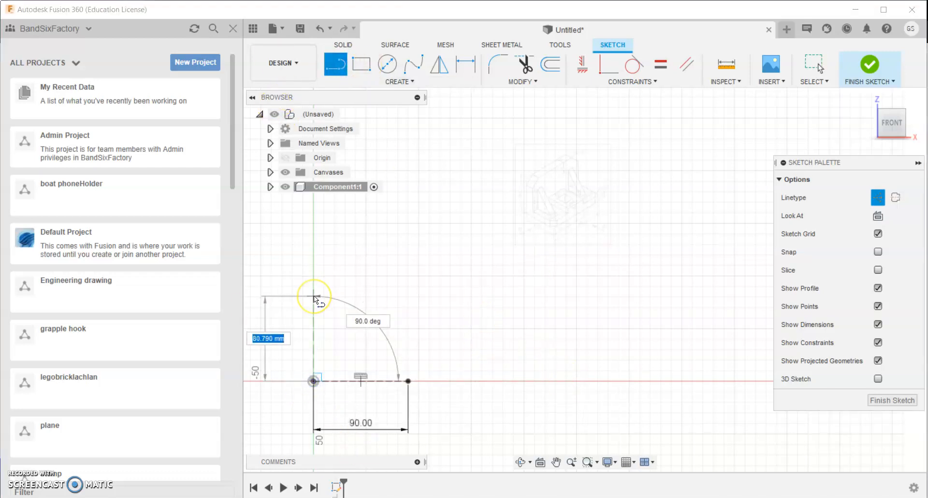
{"action": "type", "text": "50"}
{"action": "key", "text": "Return"}
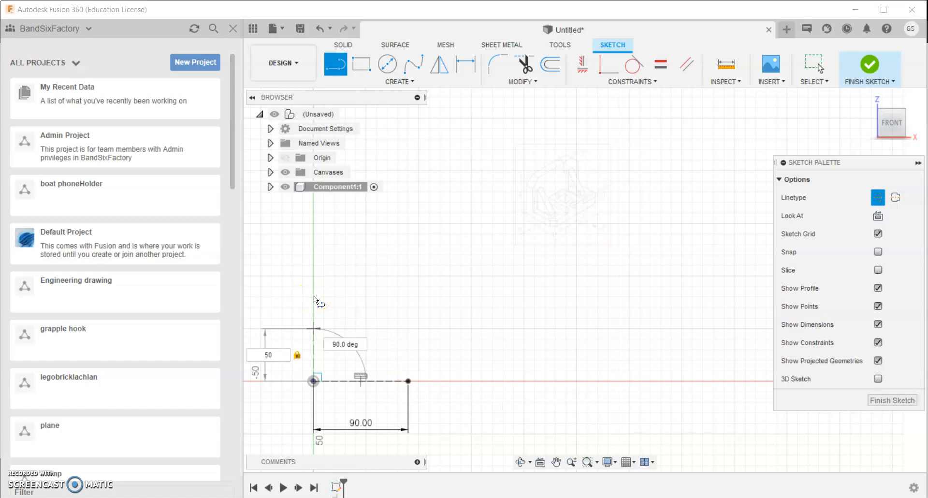
{"action": "key", "text": "Escape"}
Complete the construction rectangle by adding its upper and right edges between the free ends of the two existing lines
{"action": "scroll", "coordinate": [535, 229], "scroll_direction": "up", "scroll_amount": 10}
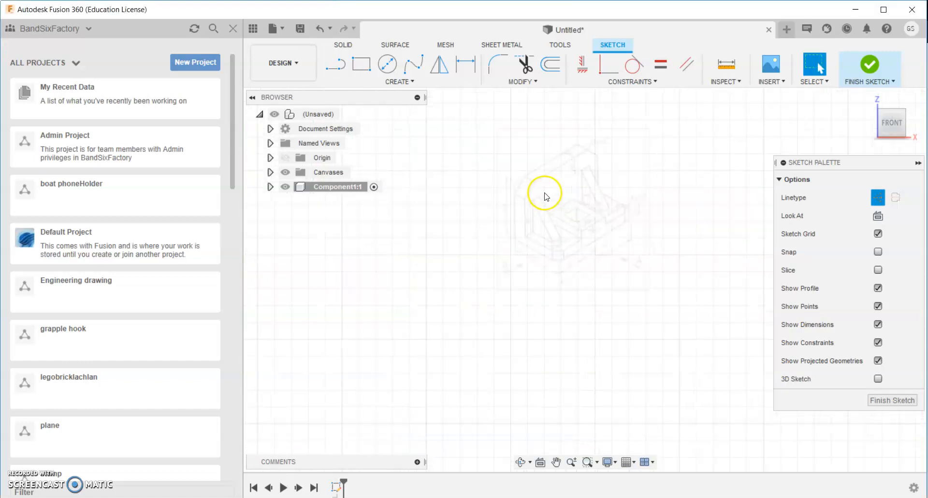
{"action": "scroll", "coordinate": [522, 209], "scroll_direction": "down", "scroll_amount": 3}
{"action": "scroll", "coordinate": [516, 220], "scroll_direction": "down", "scroll_amount": 2}
{"action": "middle_click_drag", "start_coordinate": [633, 145], "coordinate": [571, 199]}
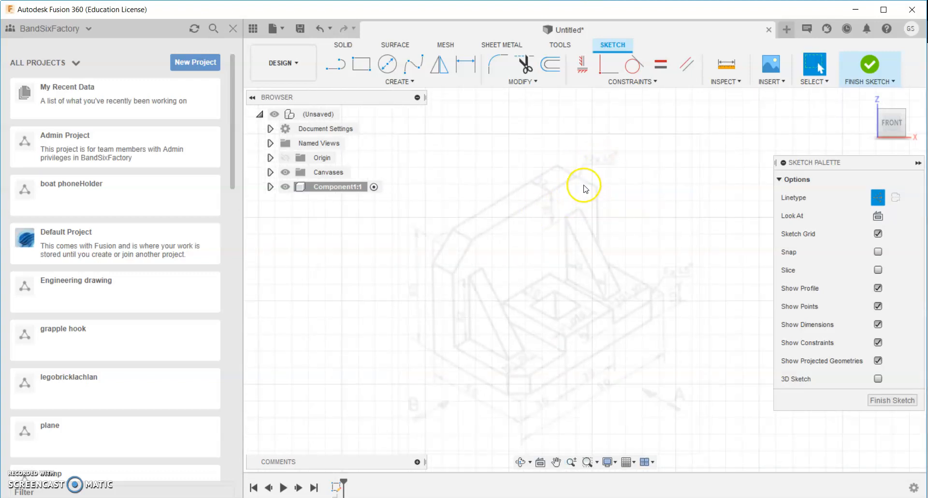
{"action": "scroll", "coordinate": [575, 200], "scroll_direction": "down", "scroll_amount": 5}
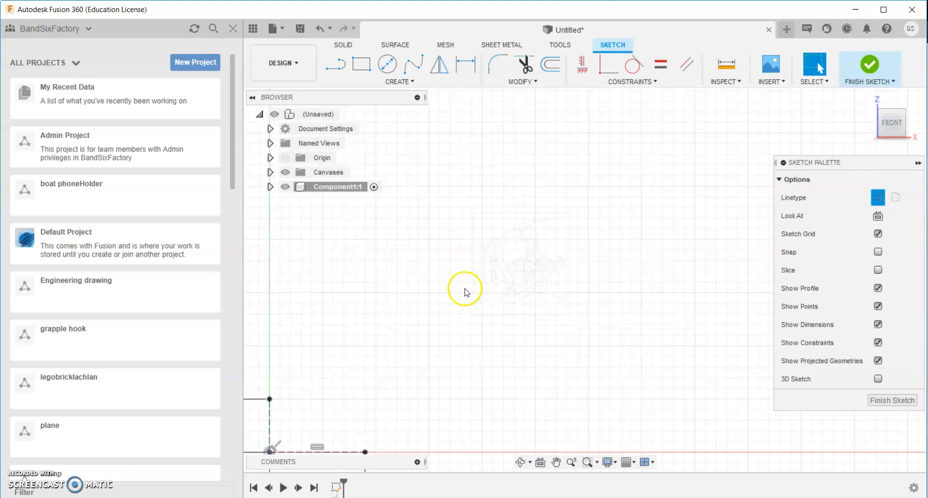
{"action": "scroll", "coordinate": [364, 343], "scroll_direction": "up", "scroll_amount": 2}
{"action": "mouse_move", "coordinate": [374, 344]}
{"action": "middle_mouse_down"}
{"action": "mouse_move", "coordinate": [482, 269]}
{"action": "mouse_move", "coordinate": [468, 257]}
{"action": "middle_mouse_up"}
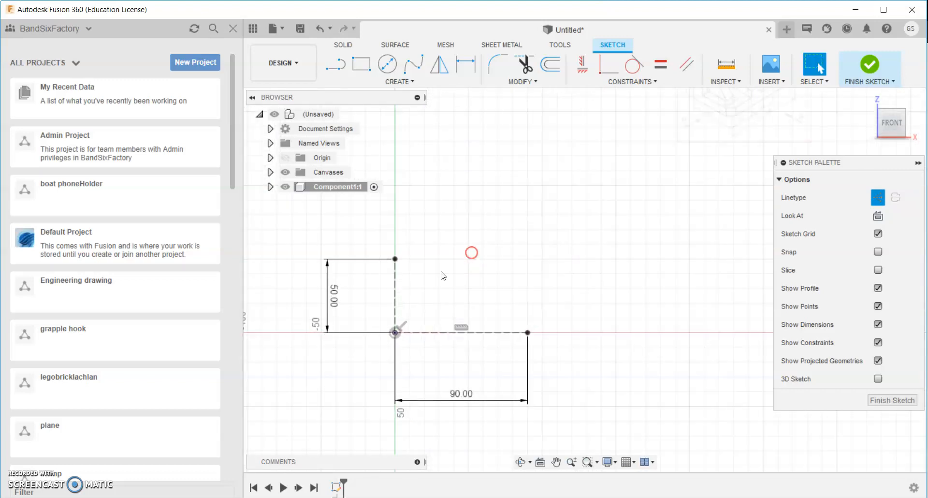
{"action": "left_click", "coordinate": [336, 64]}
{"action": "left_click", "coordinate": [395, 260]}
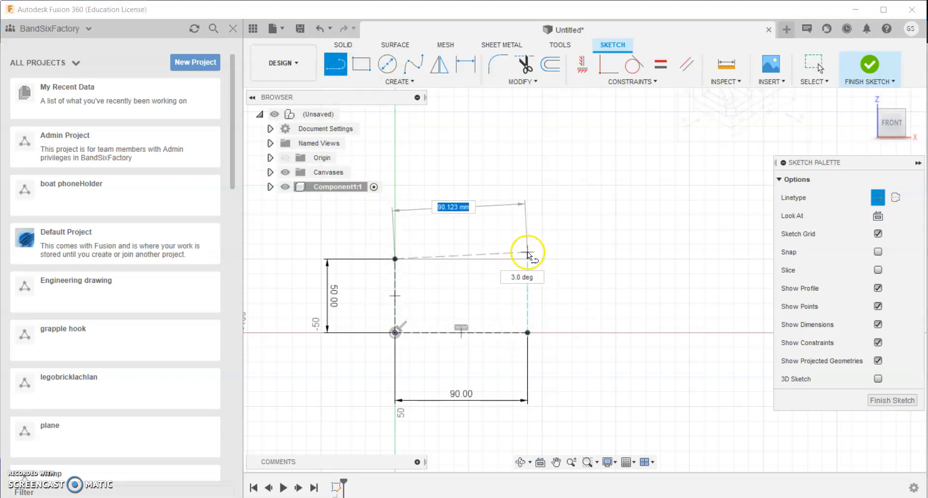
{"action": "left_click", "coordinate": [528, 257]}
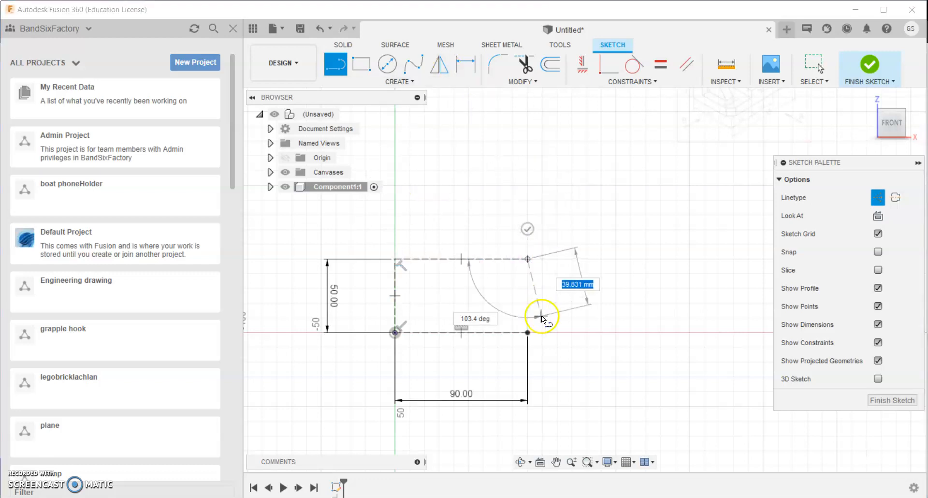
{"action": "left_click", "coordinate": [527, 332]}
Draw two diagonal construction lines, one across each upper corner of the rectangle, joining its top edge to the side edges
{"action": "scroll", "coordinate": [415, 280], "scroll_direction": "up", "scroll_amount": 5}
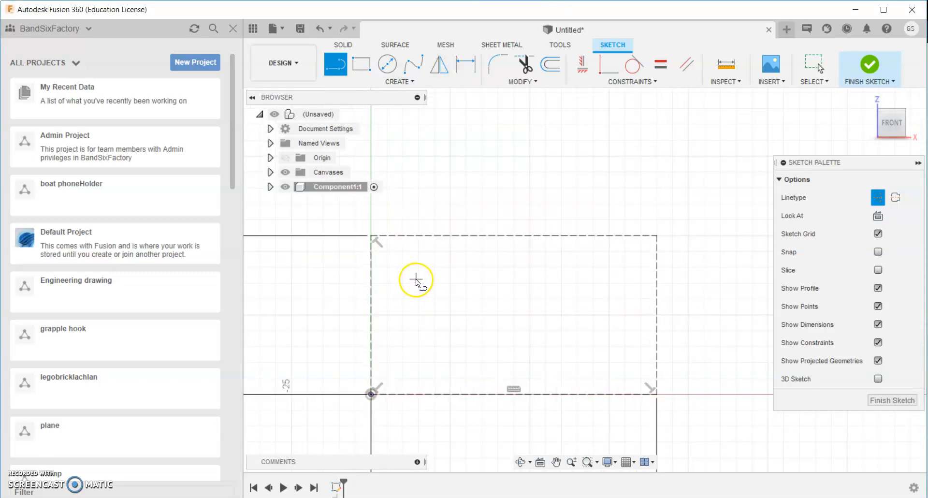
{"action": "left_click", "coordinate": [375, 297]}
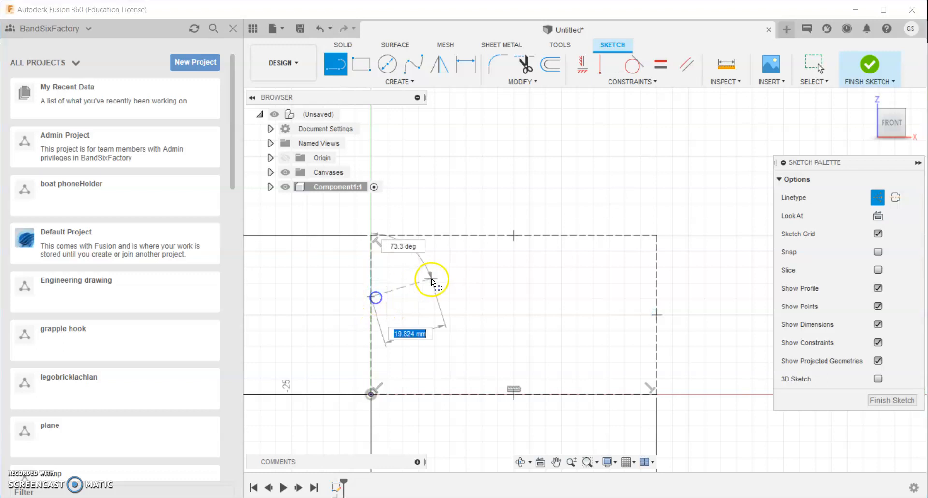
{"action": "left_click", "coordinate": [423, 236]}
{"action": "left_click_drag", "start_coordinate": [600, 236], "coordinate": [653, 293]}
{"action": "left_click", "coordinate": [653, 293]}
{"action": "right_click", "coordinate": [675, 209]}
{"action": "left_click", "coordinate": [701, 212]}
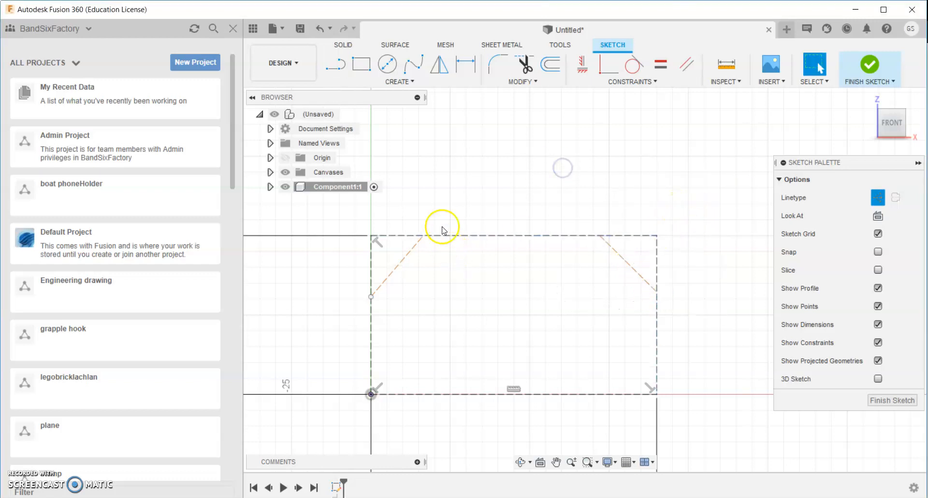
Dimension both diagonal corner lines to a length of 12 mm
{"action": "left_click", "coordinate": [465, 63]}
{"action": "left_click", "coordinate": [400, 269]}
{"action": "left_click", "coordinate": [414, 275]}
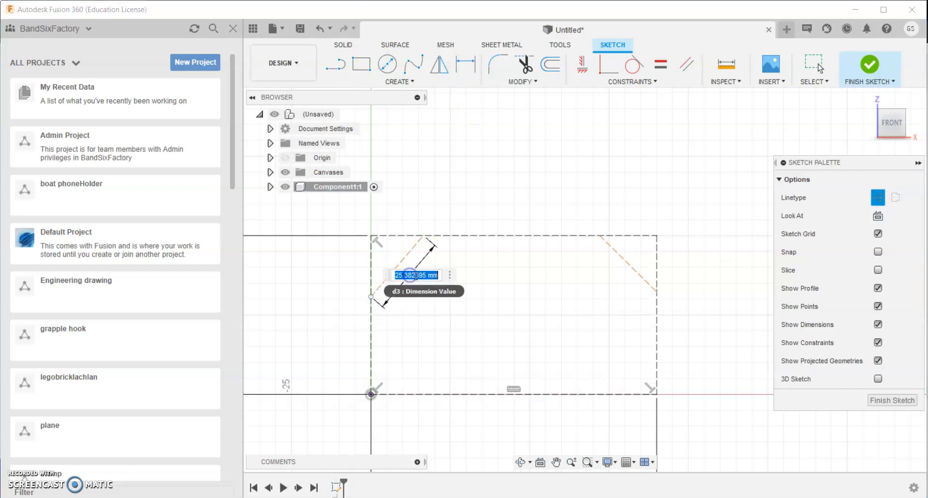
{"action": "key", "text": "Return"}
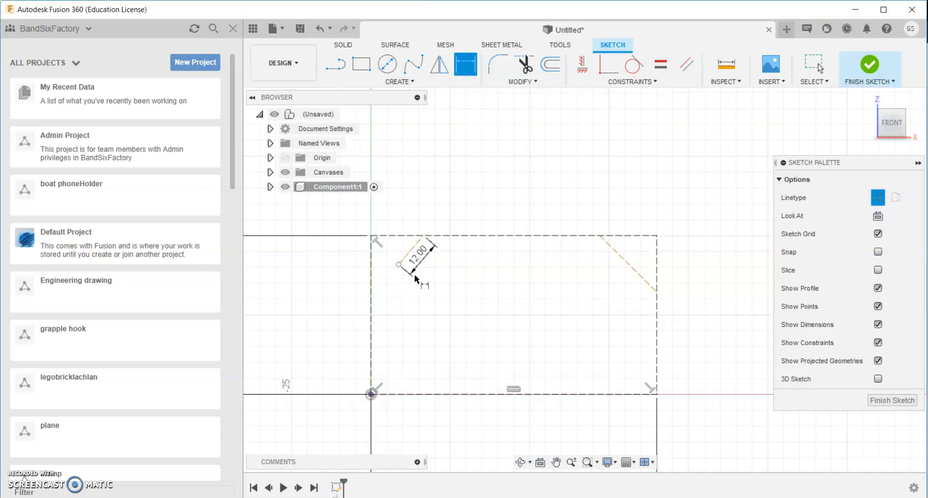
{"action": "left_click", "coordinate": [635, 278]}
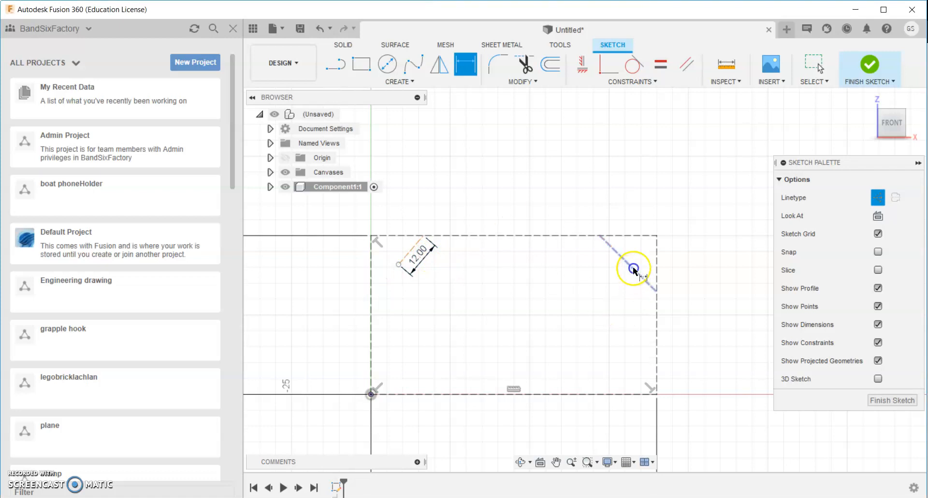
{"action": "left_click", "coordinate": [612, 289]}
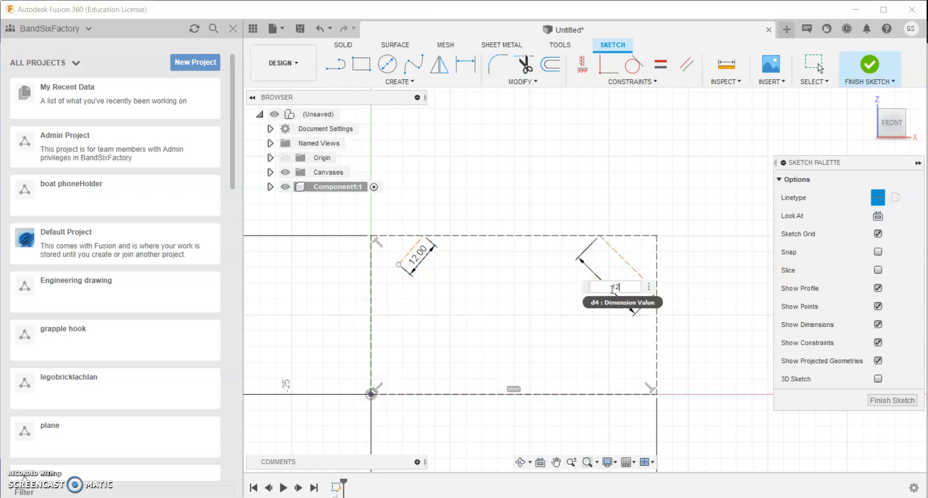
{"action": "key", "text": "Return"}
Reattach the loose lower end of the left diagonal line to the rectangle's left edge
{"action": "scroll", "coordinate": [657, 260], "scroll_direction": "up", "scroll_amount": 3}
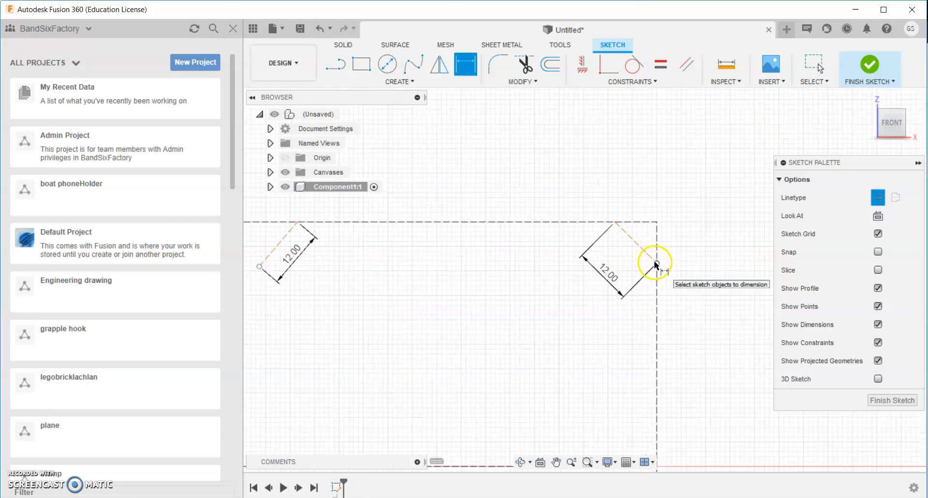
{"action": "middle_click_drag", "start_coordinate": [342, 227], "coordinate": [497, 224]}
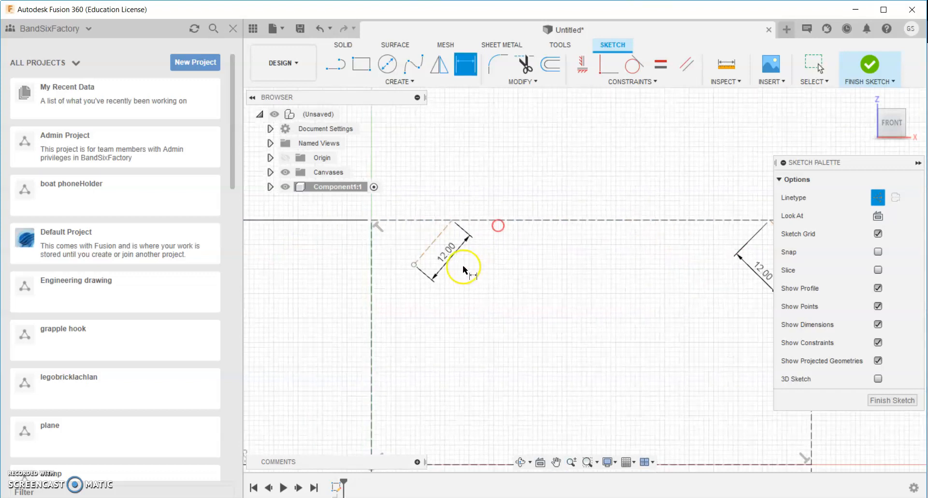
{"action": "right_click", "coordinate": [355, 162]}
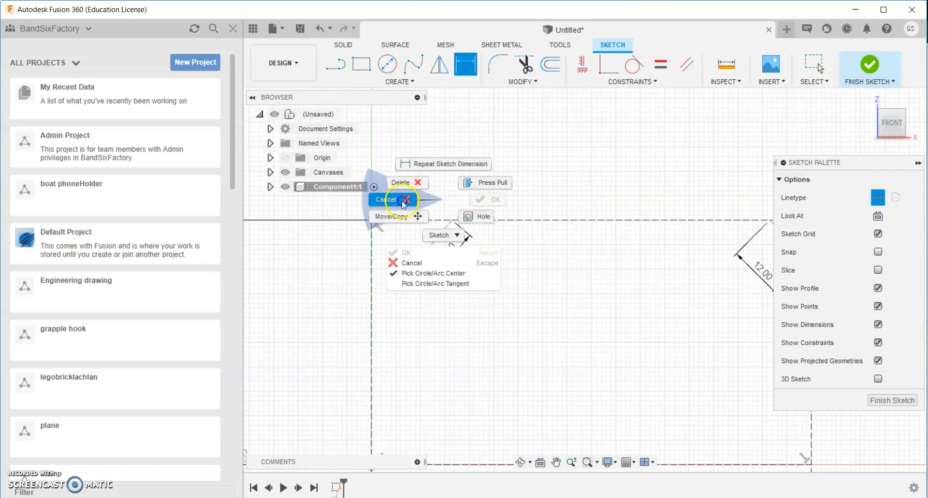
{"action": "left_click", "coordinate": [384, 193]}
{"action": "left_click_drag", "start_coordinate": [414, 265], "coordinate": [371, 263]}
{"action": "left_click", "coordinate": [407, 249]}
{"action": "scroll", "coordinate": [362, 261], "scroll_direction": "up", "scroll_amount": 2}
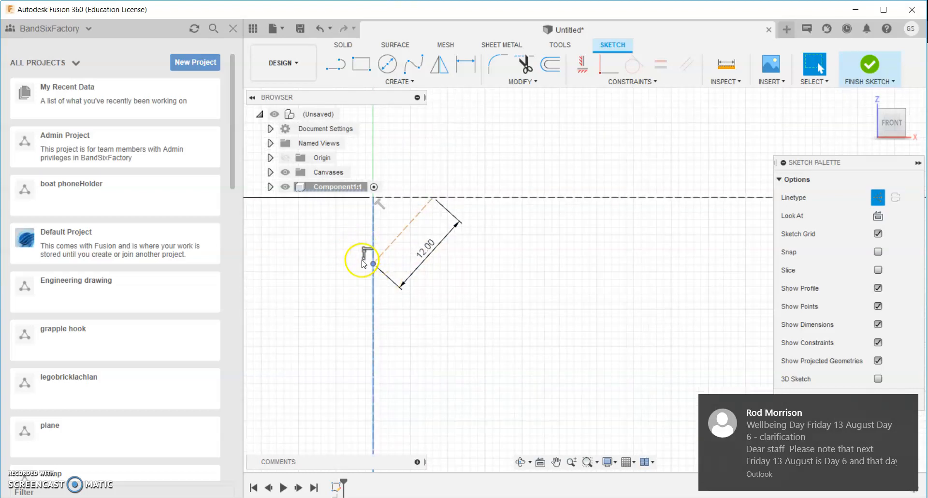
Dimension the angle between the left diagonal line and the rectangle's top edge to 45 degrees
{"action": "left_click", "coordinate": [465, 64]}
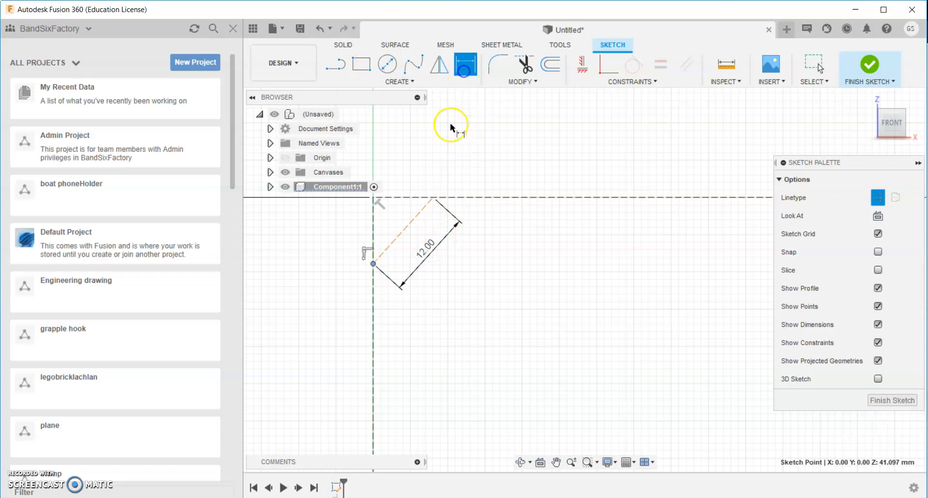
{"action": "left_click", "coordinate": [400, 198]}
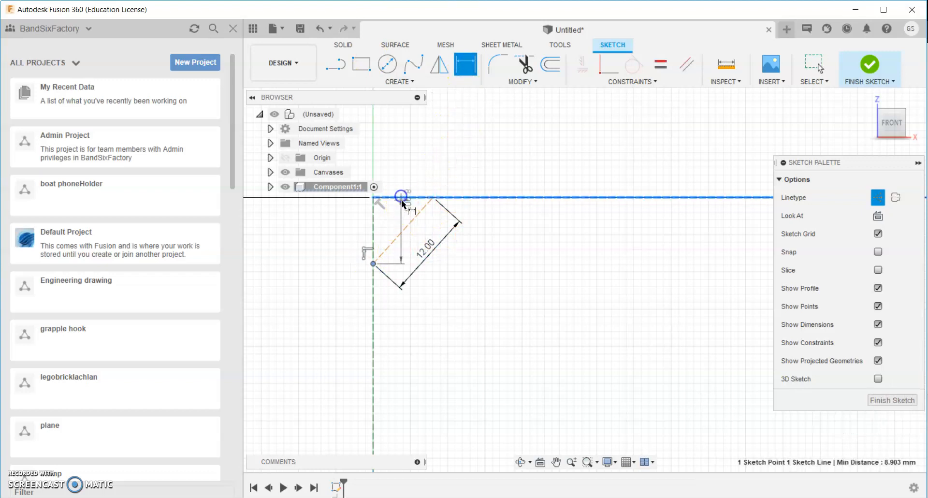
{"action": "left_click", "coordinate": [409, 223]}
{"action": "left_click", "coordinate": [393, 217]}
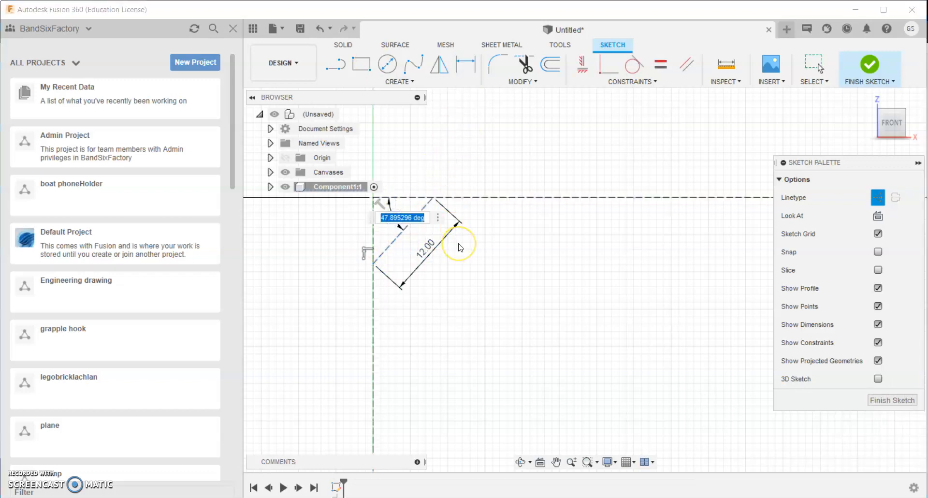
{"action": "key", "text": "Return"}
Dimension the angle between the right diagonal line and the rectangle's top edge to 45 degrees
{"action": "scroll", "coordinate": [532, 250], "scroll_direction": "down", "scroll_amount": 3}
{"action": "middle_click_drag", "start_coordinate": [613, 282], "coordinate": [342, 263]}
{"action": "key", "text": "d"}
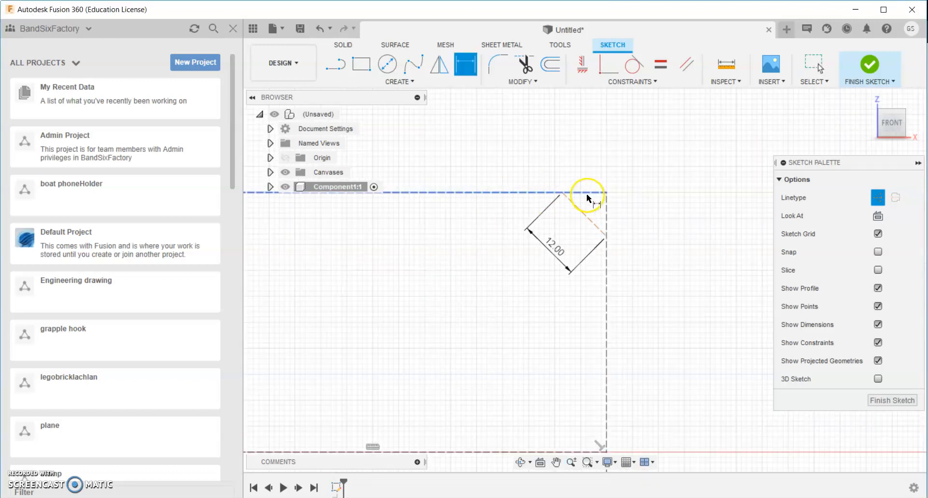
{"action": "left_click", "coordinate": [542, 193]}
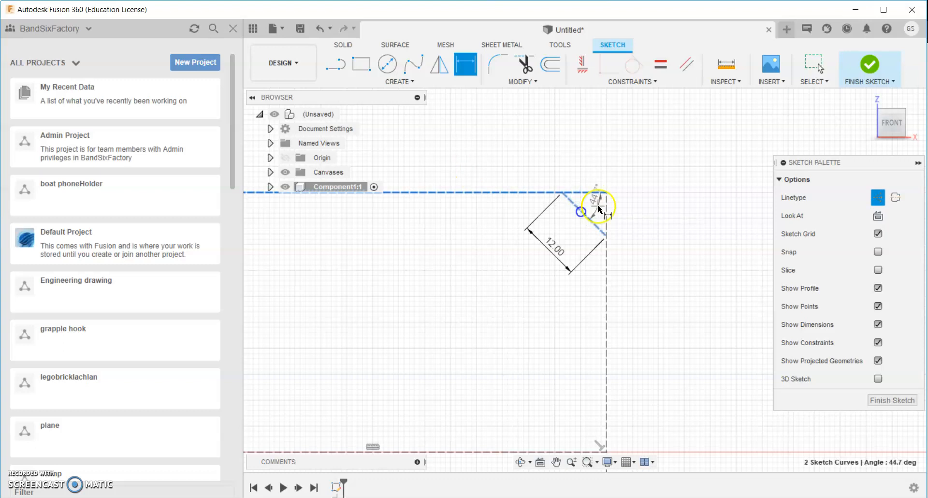
{"action": "left_click", "coordinate": [629, 218]}
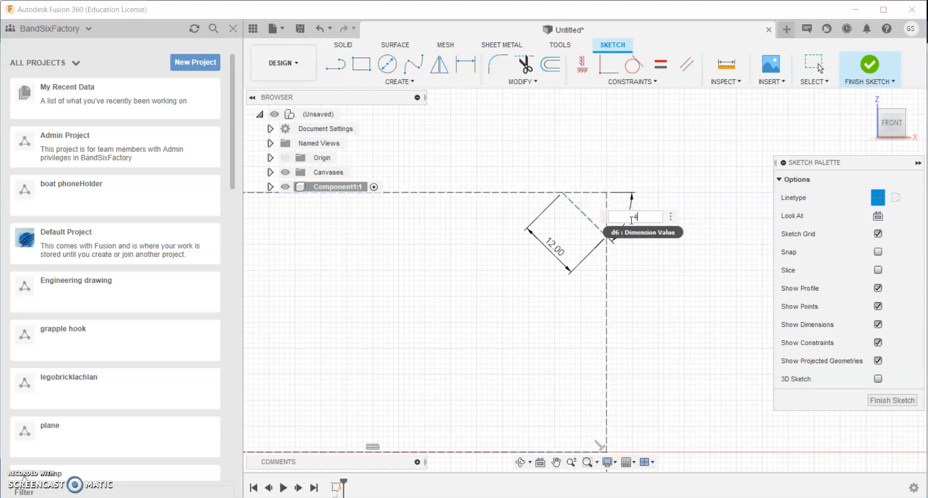
{"action": "type", "text": "45"}
{"action": "key", "text": "Return"}
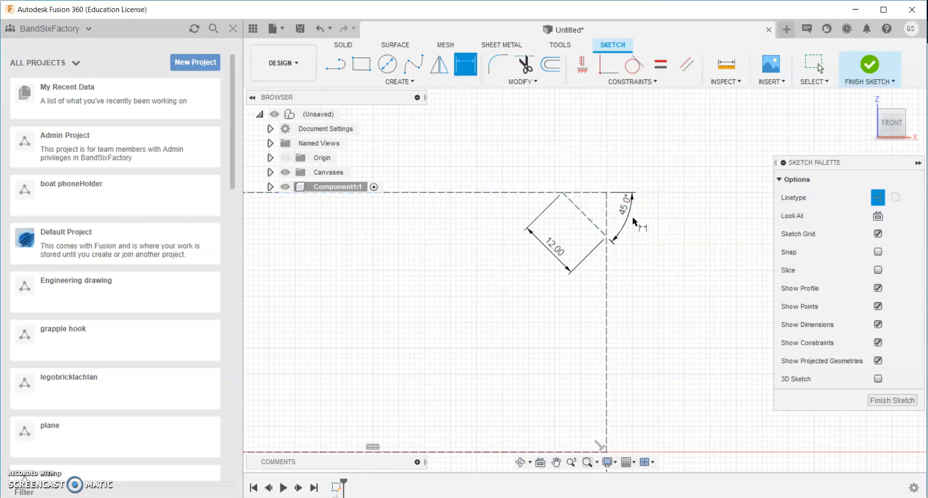
Convert the two diagonal corner lines from construction to normal lines
{"action": "scroll", "coordinate": [573, 111], "scroll_direction": "down", "scroll_amount": 3}
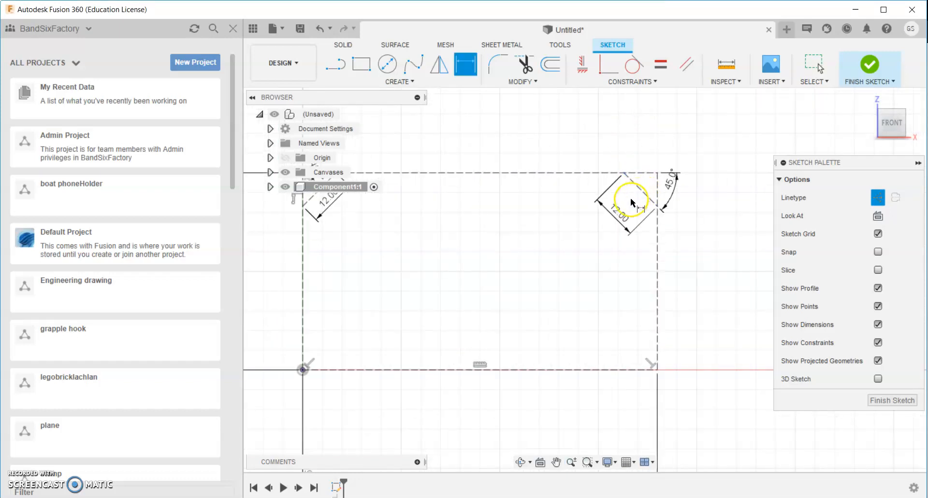
{"action": "right_click", "coordinate": [588, 138]}
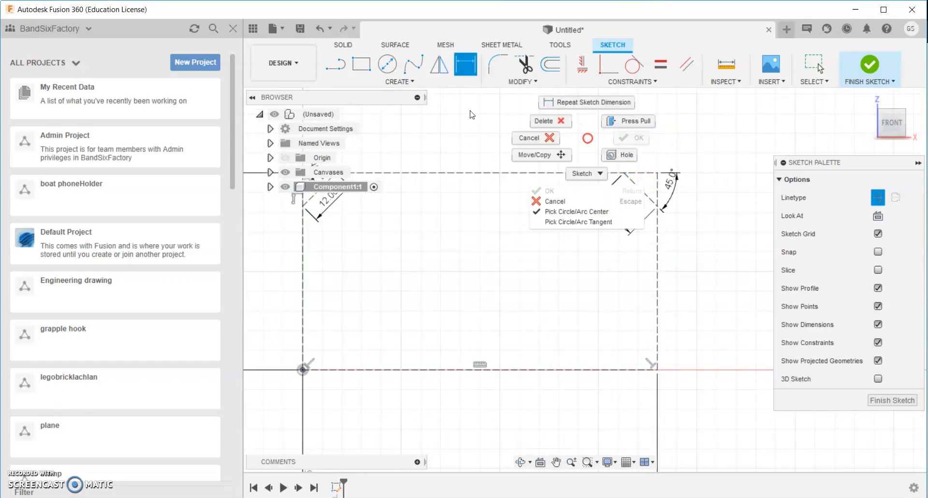
{"action": "left_click", "coordinate": [559, 142]}
{"action": "left_click", "coordinate": [639, 191]}
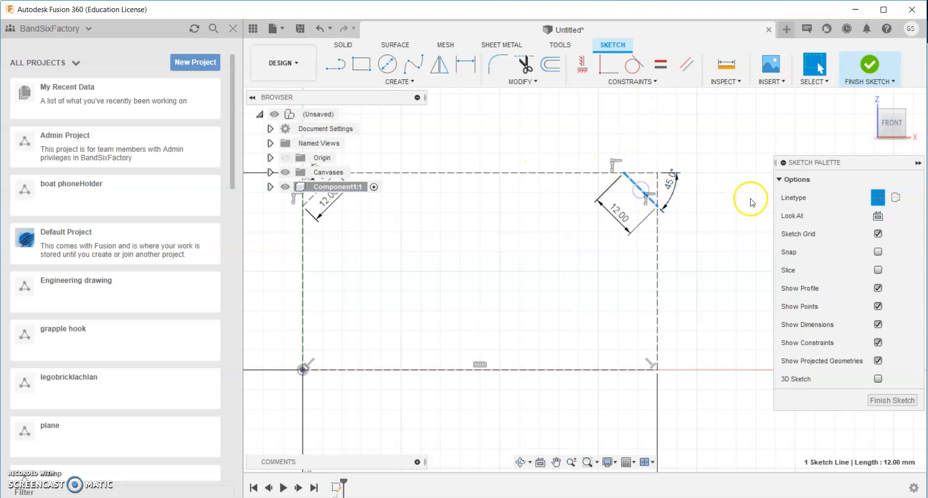
{"action": "left_click", "coordinate": [877, 198]}
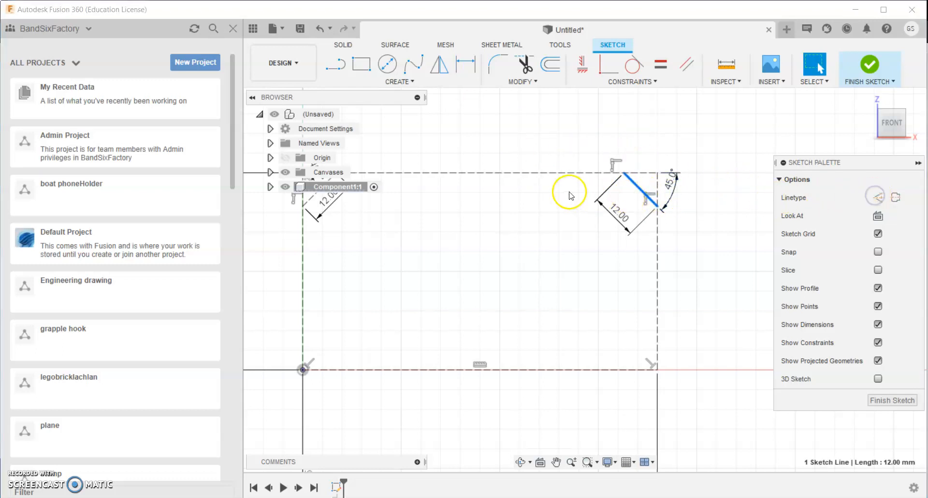
{"action": "middle_click_drag", "start_coordinate": [516, 199], "coordinate": [598, 188]}
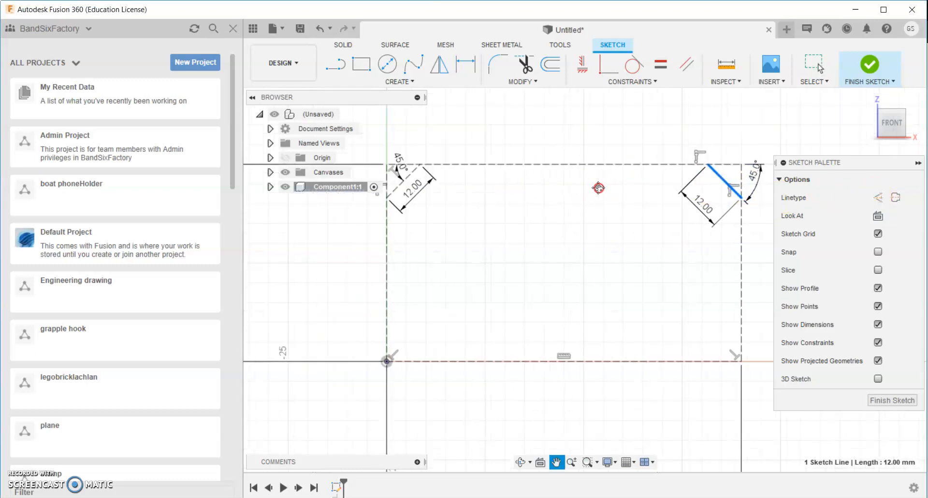
{"action": "left_click", "coordinate": [406, 177]}
{"action": "left_click", "coordinate": [878, 202]}
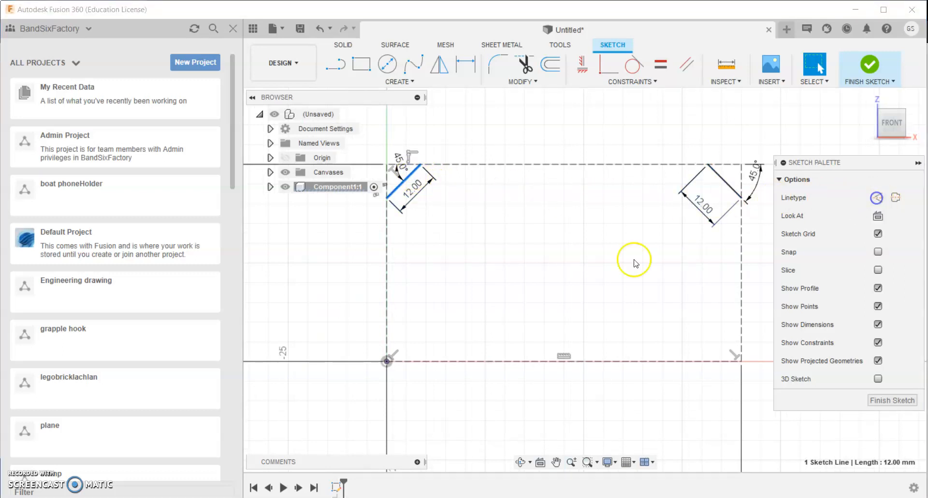
Convert the rectangle's left, top and right edges from construction to normal lines
{"action": "left_click", "coordinate": [387, 259]}
{"action": "left_click", "coordinate": [870, 201]}
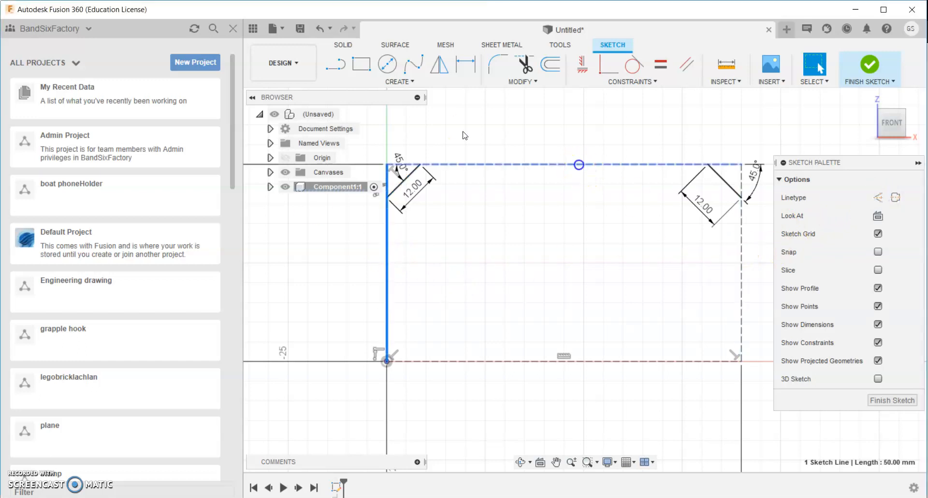
{"action": "left_click", "coordinate": [579, 165]}
{"action": "left_click", "coordinate": [875, 198]}
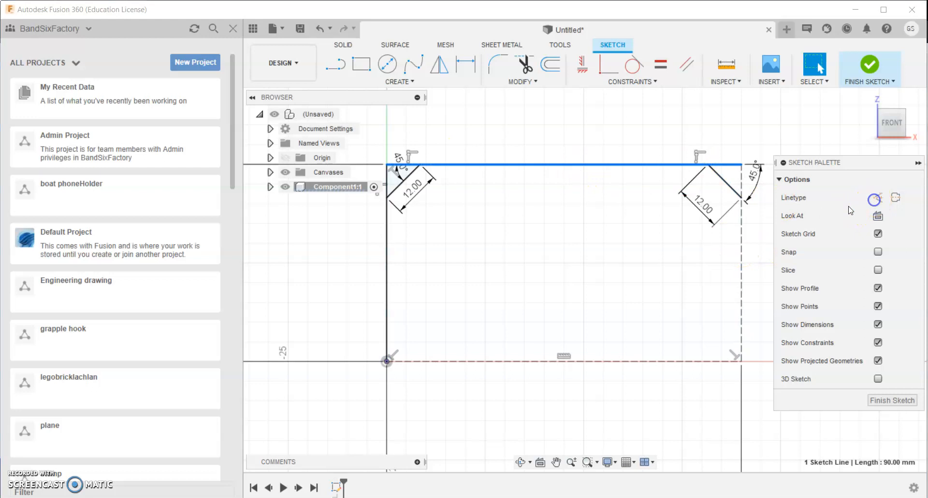
{"action": "left_click", "coordinate": [741, 251]}
{"action": "left_click", "coordinate": [875, 198]}
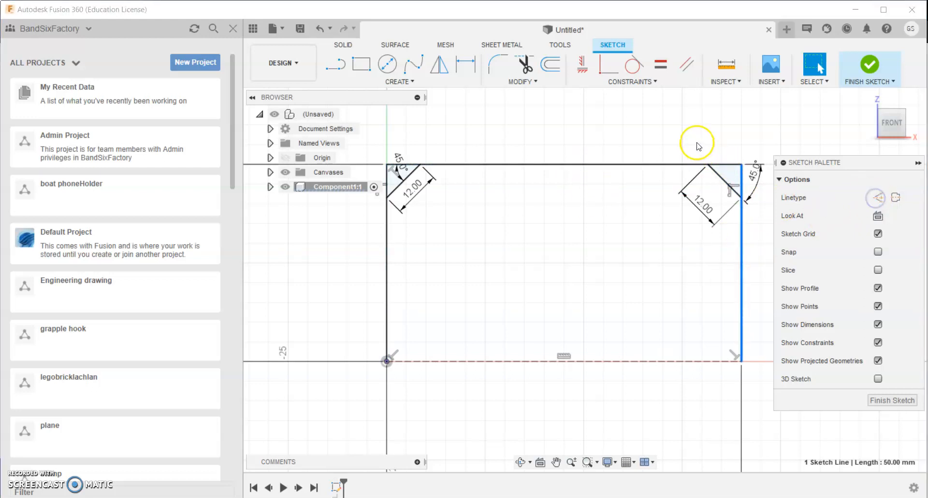
{"action": "middle_click_drag", "start_coordinate": [698, 145], "coordinate": [649, 162]}
{"action": "left_click", "coordinate": [536, 81]}
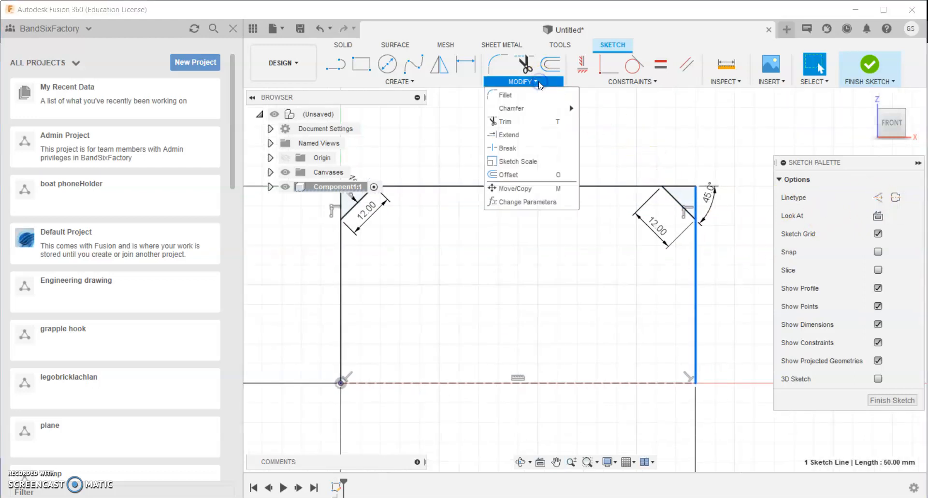
{"action": "left_click", "coordinate": [509, 120]}
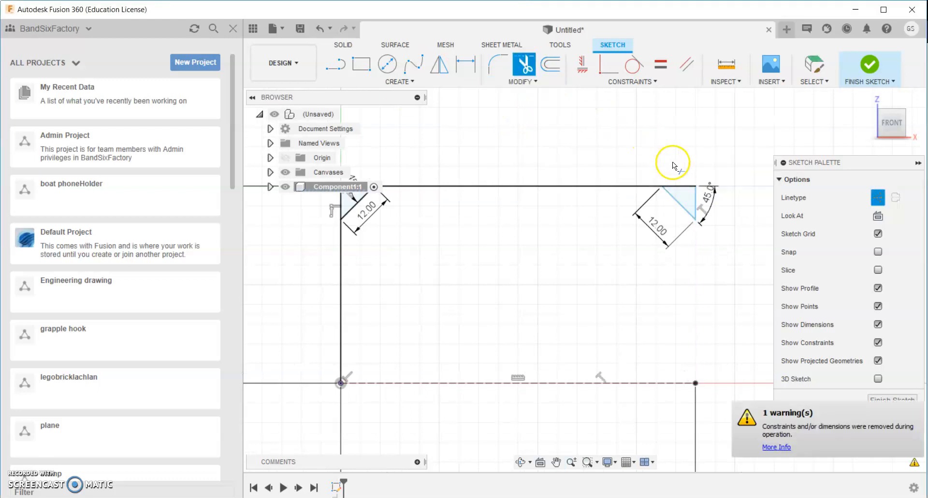
{"action": "key", "text": "Escape"}
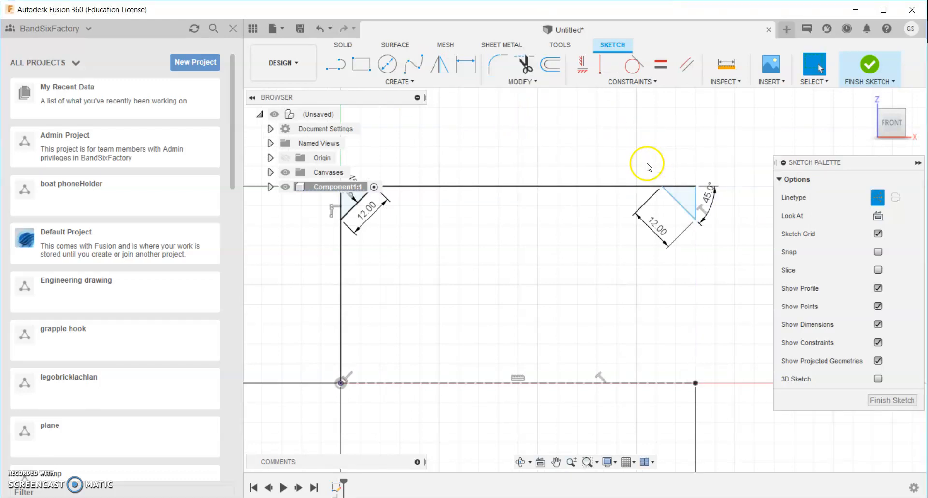
{"action": "key", "text": "ctrl+z"}
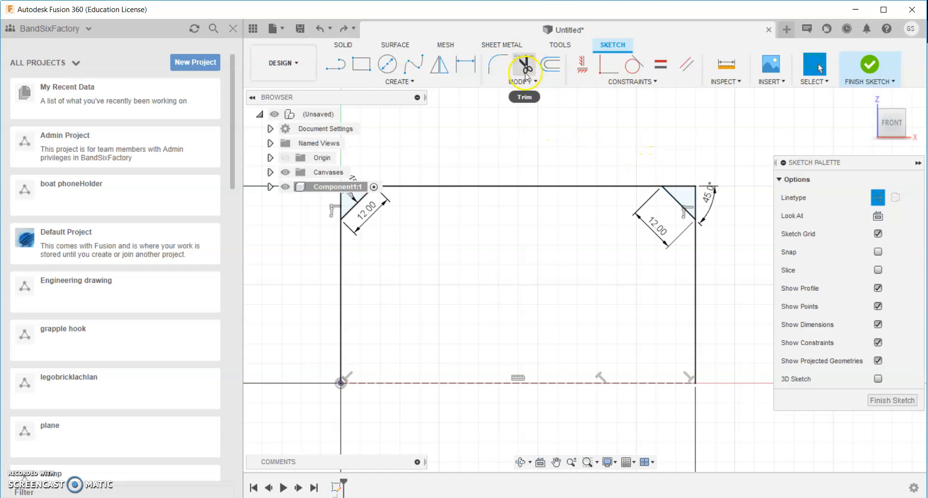
Trim away the edge segments outside the diagonals at both upper corners of the rectangle
{"action": "left_click", "coordinate": [525, 70]}
{"action": "left_click", "coordinate": [679, 186]}
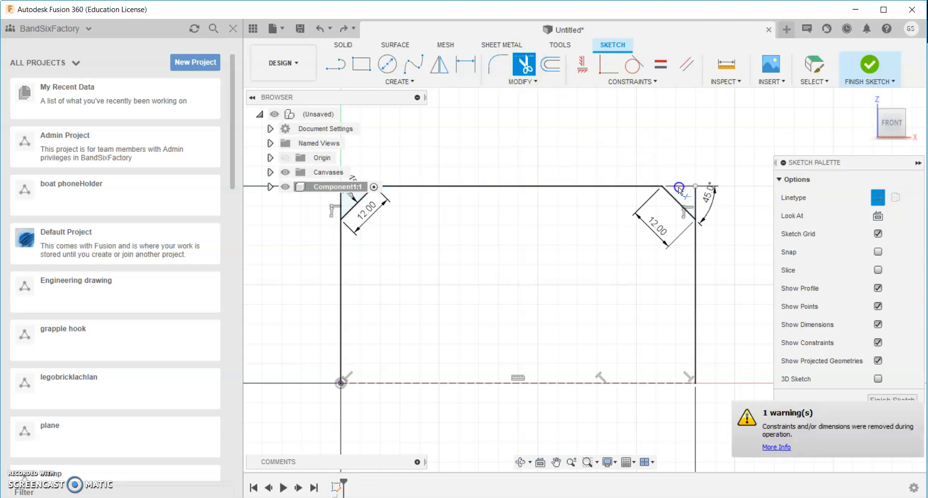
{"action": "left_click", "coordinate": [697, 202]}
{"action": "middle_click_drag", "start_coordinate": [627, 161], "coordinate": [704, 149]}
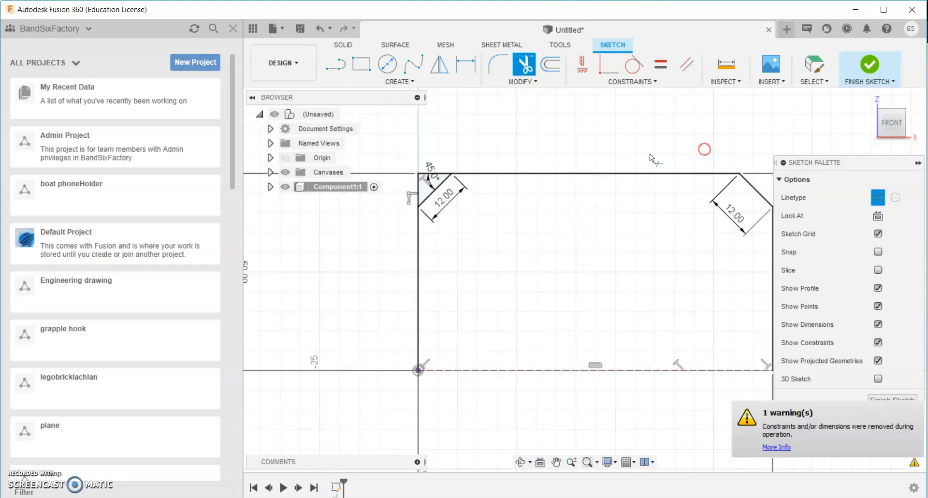
{"action": "left_click", "coordinate": [451, 165]}
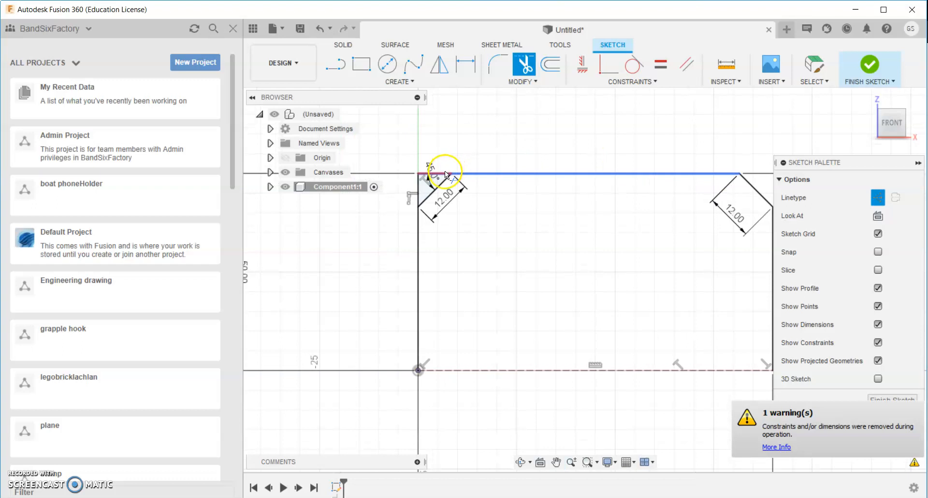
{"action": "left_click", "coordinate": [419, 188]}
{"action": "right_click", "coordinate": [475, 145]}
{"action": "left_click", "coordinate": [516, 145]}
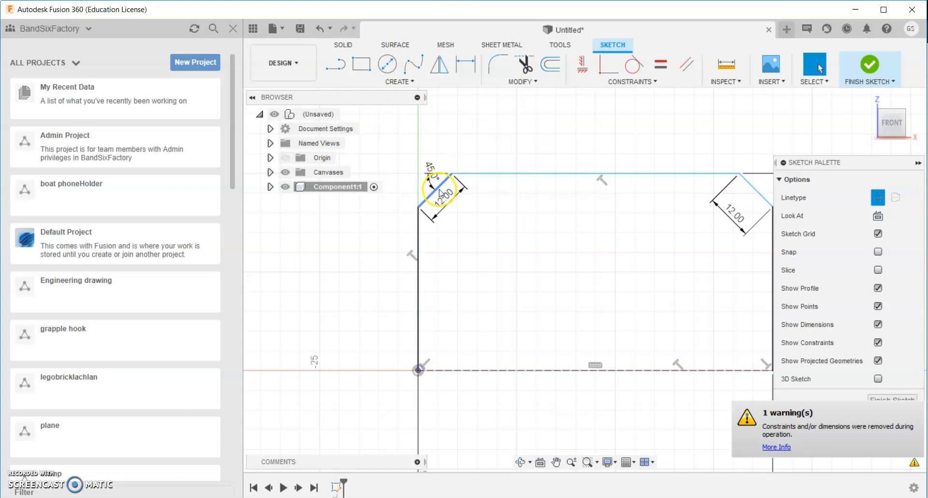
Dimension the vertical distance between the profile's upper edge and its bottom construction line as 50 mm
{"action": "middle_click_drag", "start_coordinate": [498, 252], "coordinate": [436, 269]}
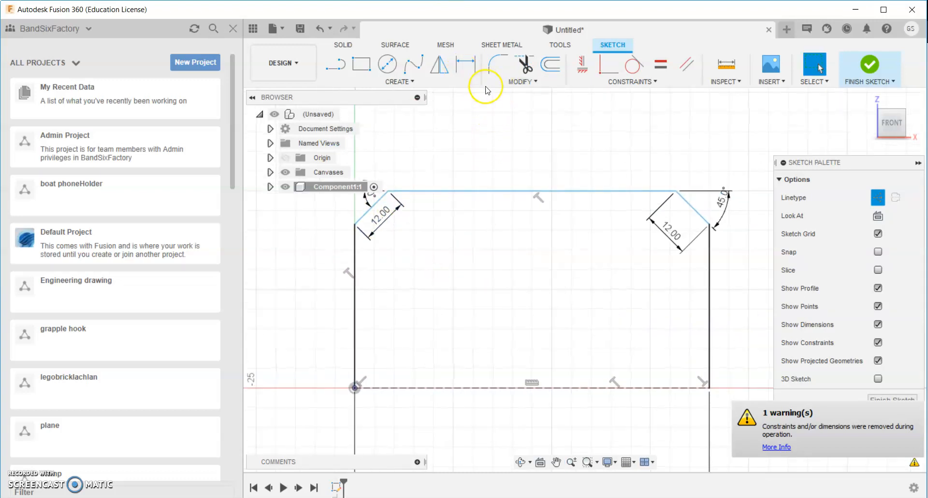
{"action": "middle_click_drag", "start_coordinate": [488, 104], "coordinate": [566, 90]}
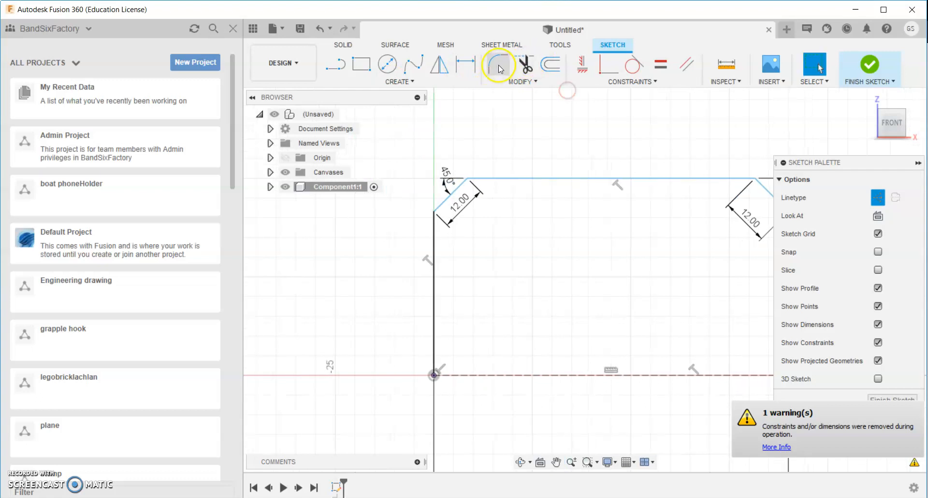
{"action": "left_click", "coordinate": [466, 65]}
{"action": "left_click", "coordinate": [530, 179]}
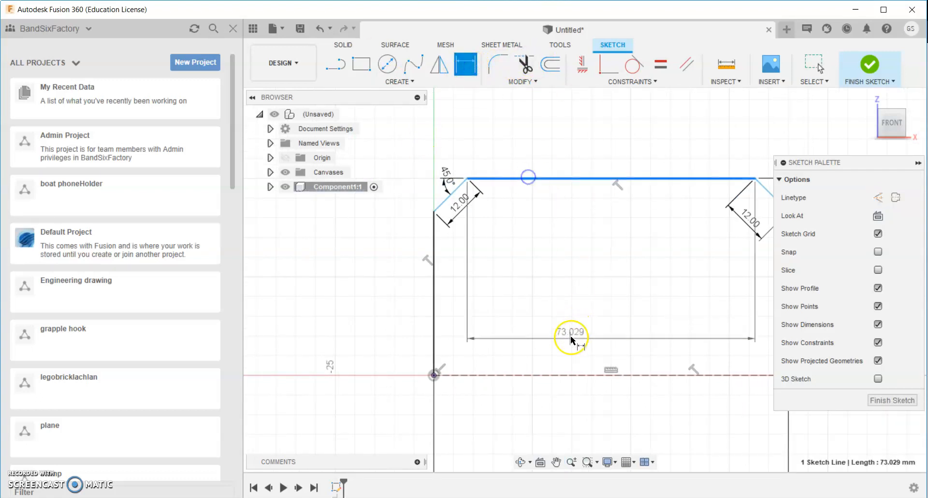
{"action": "left_click", "coordinate": [554, 376]}
{"action": "left_click", "coordinate": [355, 299]}
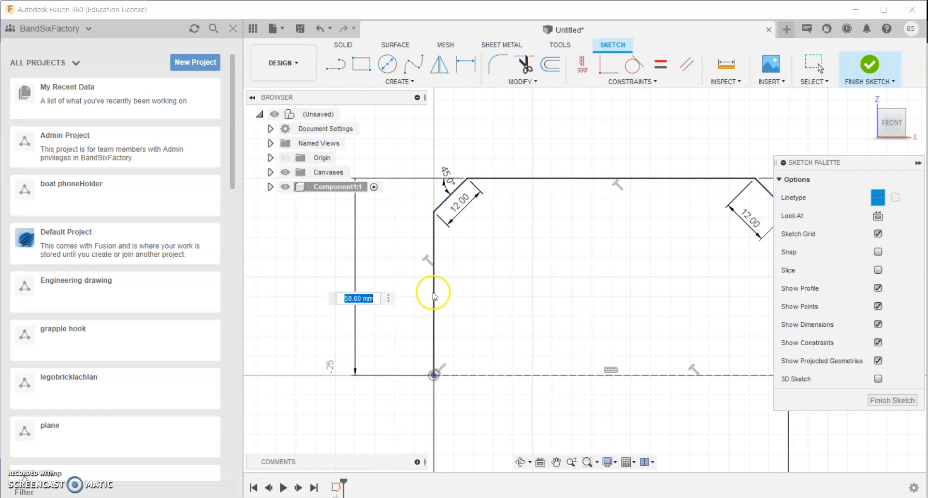
{"action": "left_click", "coordinate": [414, 300]}
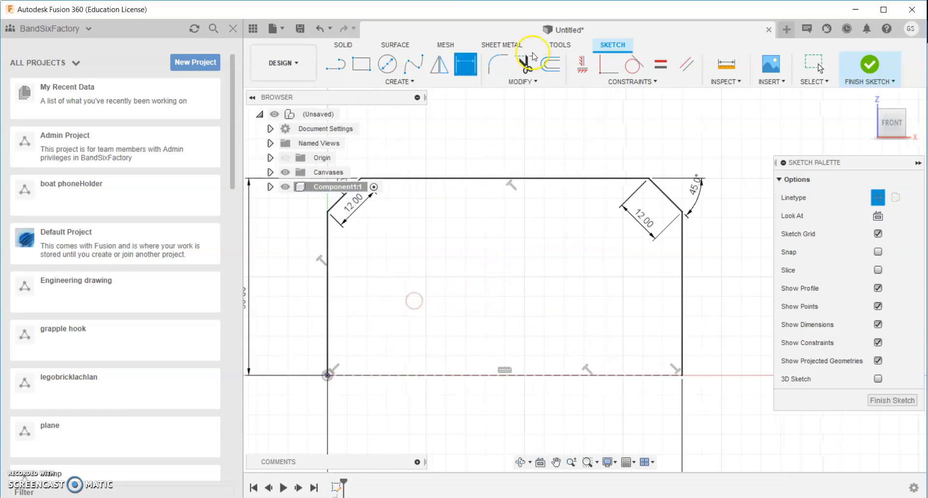
{"action": "right_click", "coordinate": [484, 309]}
{"action": "left_click", "coordinate": [448, 308]}
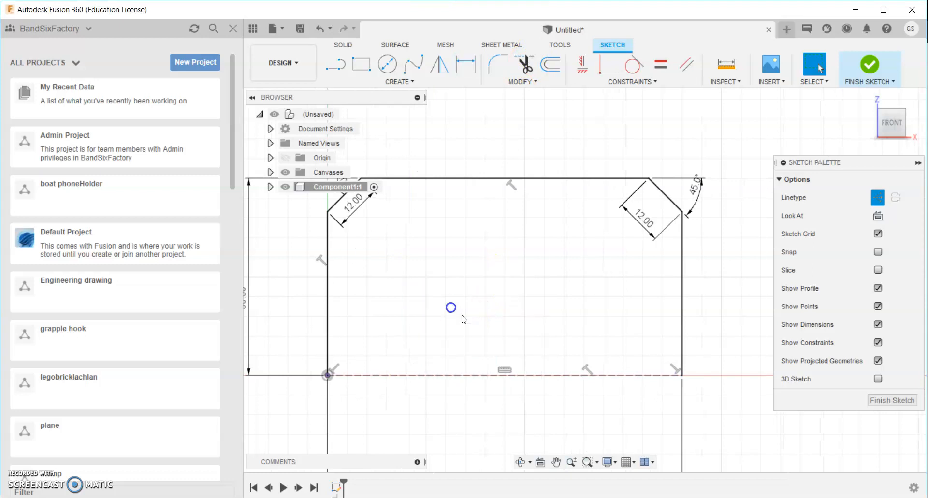
Convert the profile's bottom line from construction to normal and finish the sketch
{"action": "left_click", "coordinate": [462, 374]}
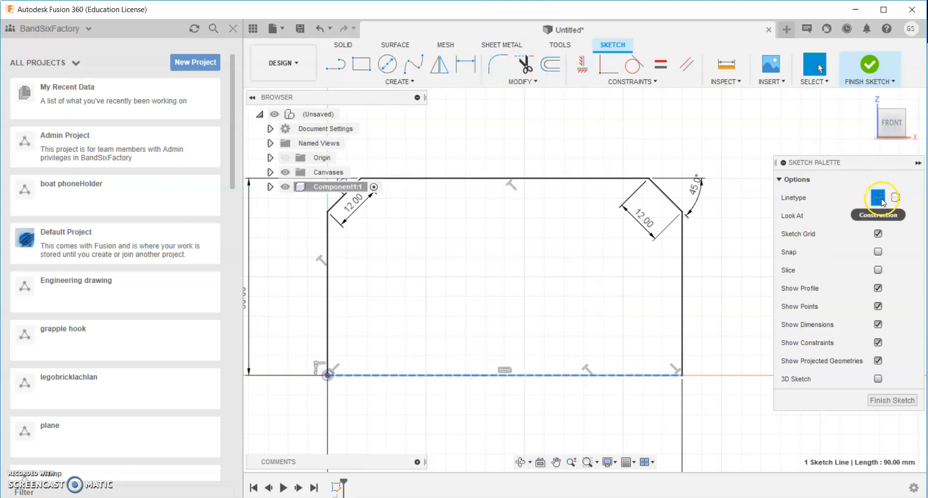
{"action": "left_click", "coordinate": [877, 198]}
{"action": "left_click", "coordinate": [716, 263]}
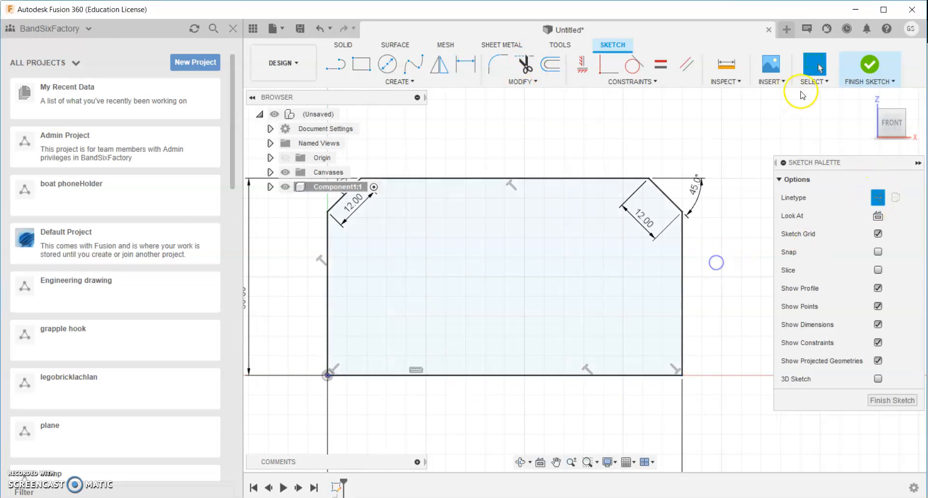
{"action": "left_click", "coordinate": [870, 64]}
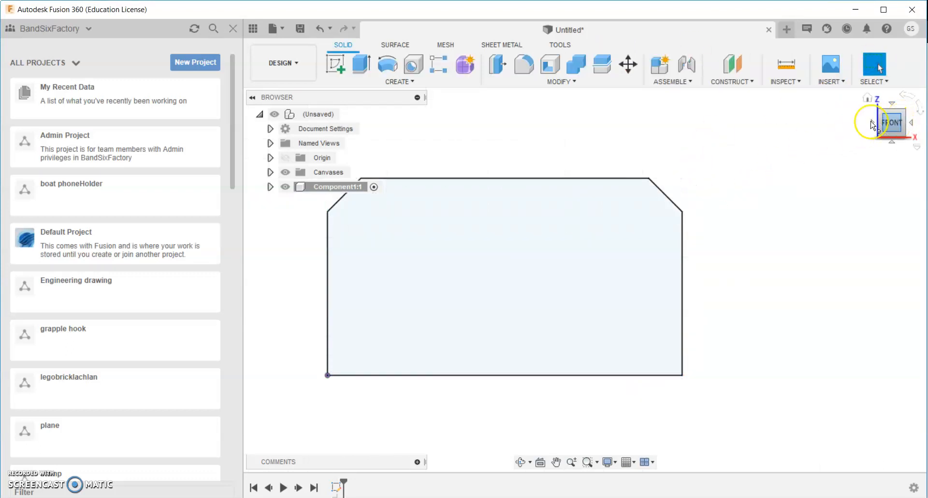
Examine the base dimensions on the isometric drawing canvas
{"action": "scroll", "coordinate": [813, 158], "scroll_direction": "down", "scroll_amount": 3}
{"action": "middle_click_drag", "start_coordinate": [809, 162], "coordinate": [604, 327]}
{"action": "scroll", "coordinate": [681, 245], "scroll_direction": "down", "scroll_amount": 2}
{"action": "scroll", "coordinate": [680, 245], "scroll_direction": "up", "scroll_amount": 4}
{"action": "scroll", "coordinate": [710, 213], "scroll_direction": "down", "scroll_amount": 5}
{"action": "mouse_move", "coordinate": [739, 159]}
{"action": "middle_mouse_down"}
{"action": "mouse_move", "coordinate": [592, 129]}
{"action": "mouse_move", "coordinate": [644, 250]}
{"action": "middle_mouse_up"}
{"action": "scroll", "coordinate": [711, 219], "scroll_direction": "up", "scroll_amount": 5}
{"action": "scroll", "coordinate": [686, 230], "scroll_direction": "up", "scroll_amount": 2}
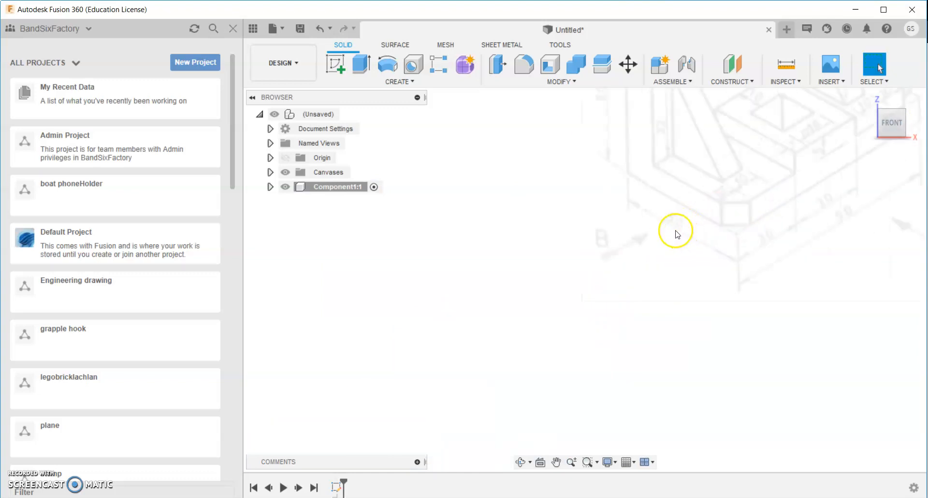
{"action": "scroll", "coordinate": [691, 249], "scroll_direction": "down", "scroll_amount": 5}
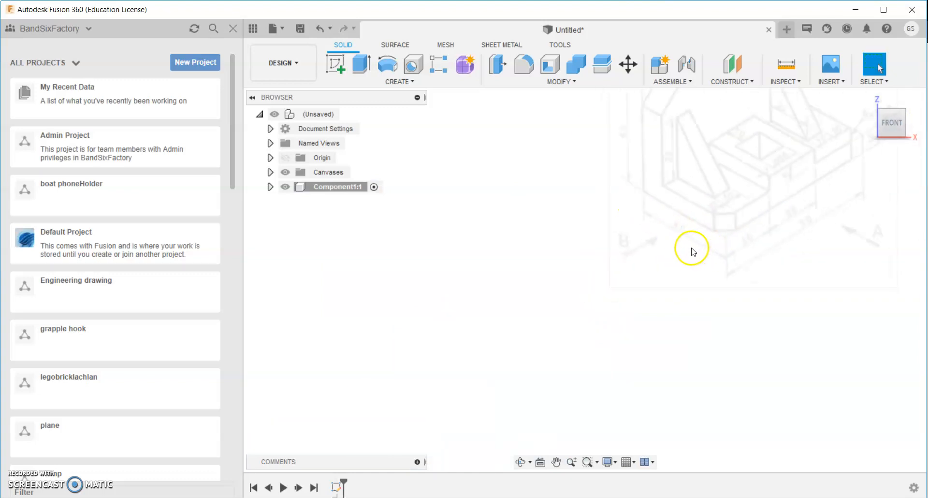
{"action": "middle_click_drag", "start_coordinate": [675, 251], "coordinate": [709, 143]}
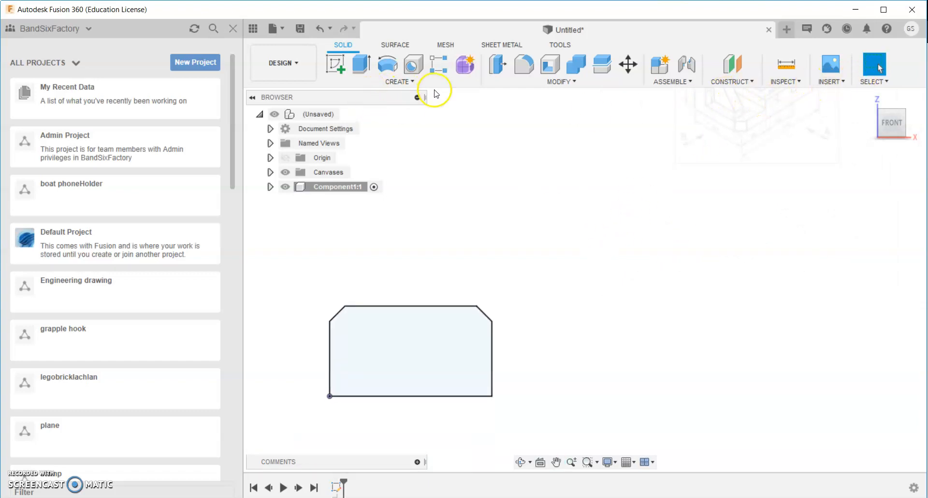
Extrude the cut-corner profile 50 mm to one side as a new body
{"action": "left_click", "coordinate": [361, 64]}
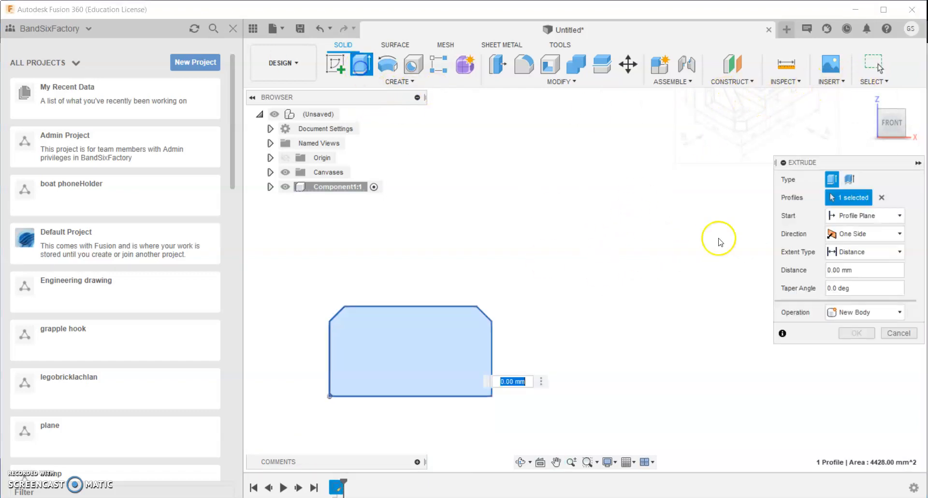
{"action": "left_click", "coordinate": [902, 116]}
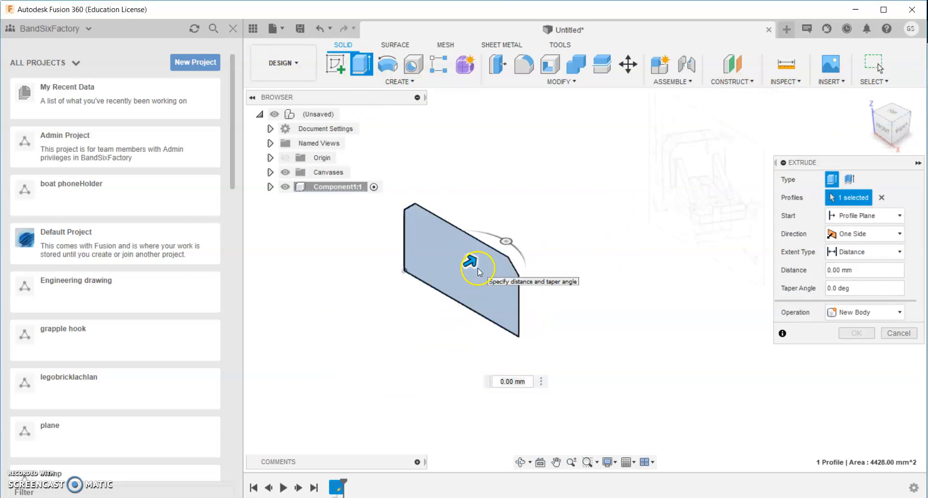
{"action": "left_click", "coordinate": [525, 383]}
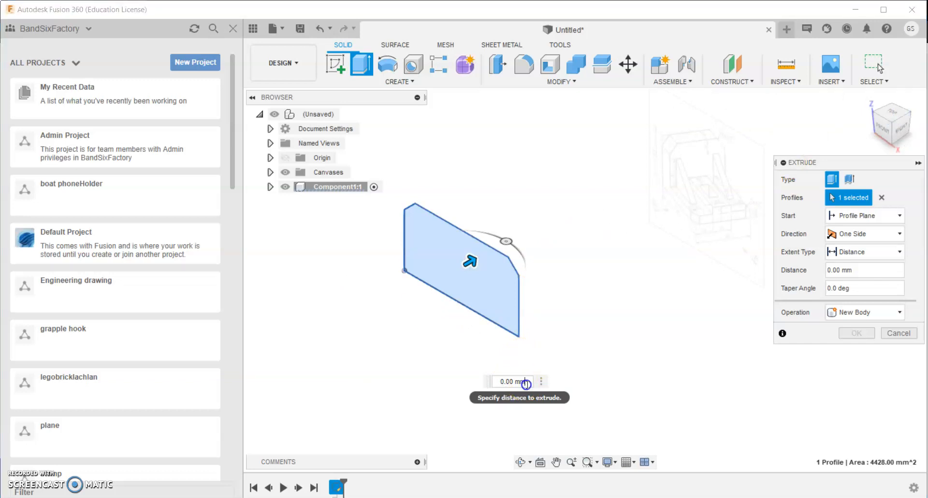
{"action": "left_click_drag", "start_coordinate": [525, 385], "coordinate": [488, 387]}
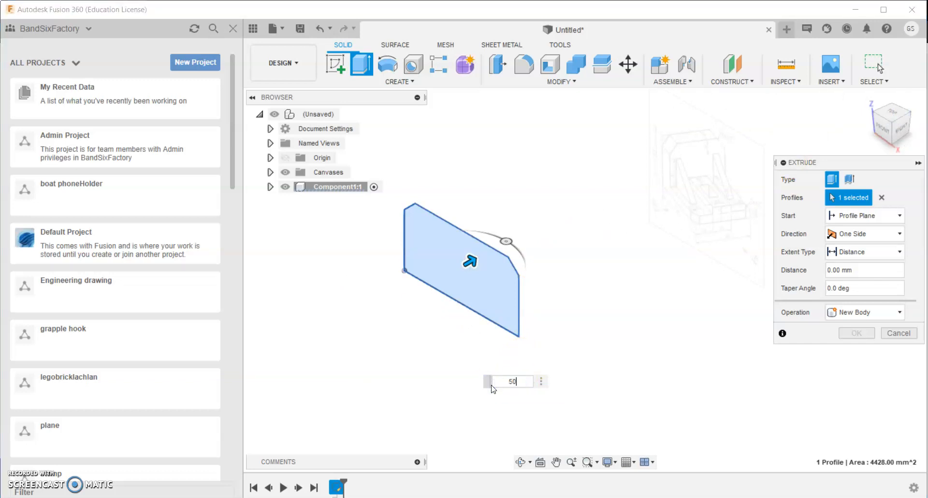
{"action": "key", "text": "Return"}
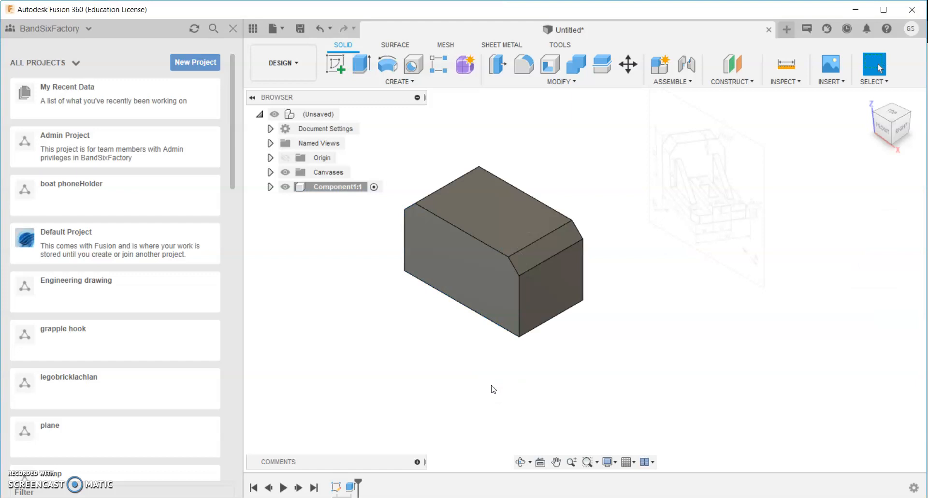
Examine the widths and heights of the base and its raised middle section on the drawing canvas
{"action": "scroll", "coordinate": [682, 192], "scroll_direction": "up", "scroll_amount": 2}
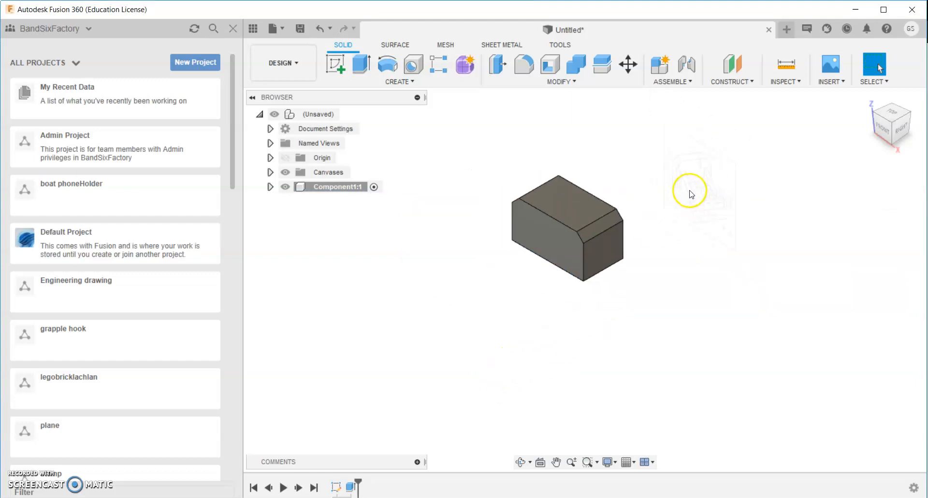
{"action": "scroll", "coordinate": [690, 193], "scroll_direction": "down", "scroll_amount": 6}
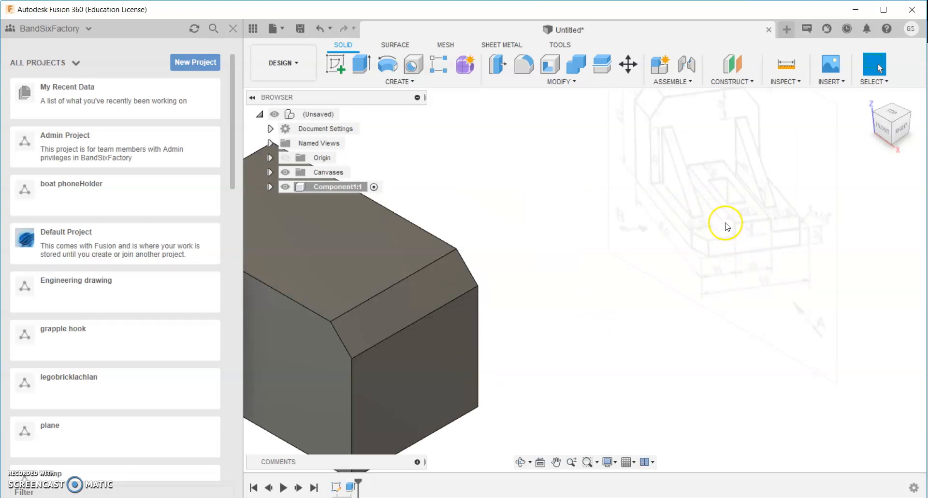
{"action": "scroll", "coordinate": [723, 261], "scroll_direction": "down", "scroll_amount": 2}
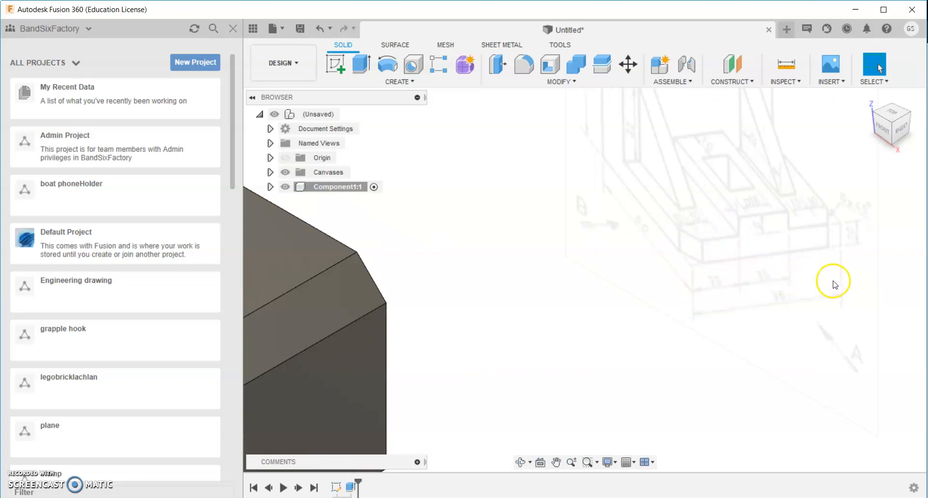
{"action": "scroll", "coordinate": [765, 231], "scroll_direction": "down", "scroll_amount": 3}
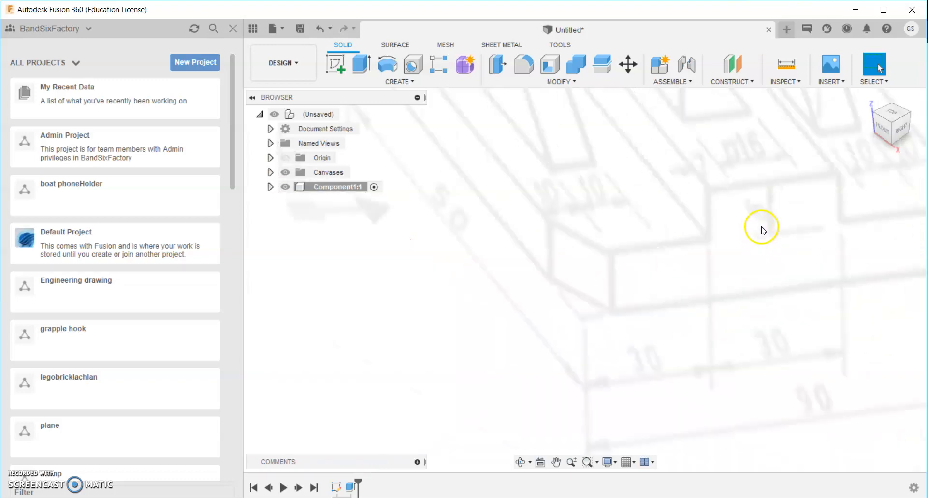
{"action": "scroll", "coordinate": [725, 232], "scroll_direction": "up", "scroll_amount": 4}
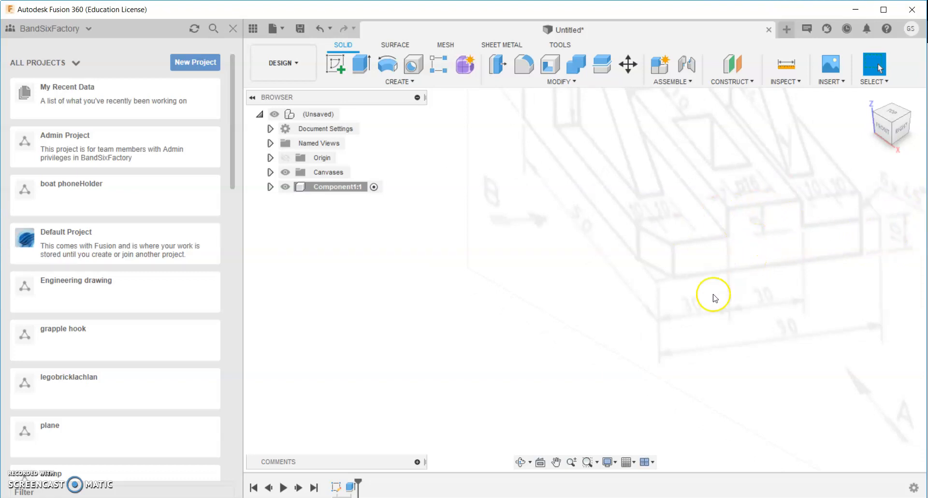
{"action": "scroll", "coordinate": [689, 303], "scroll_direction": "up", "scroll_amount": 5}
{"action": "middle_click_drag", "start_coordinate": [617, 307], "coordinate": [635, 289]}
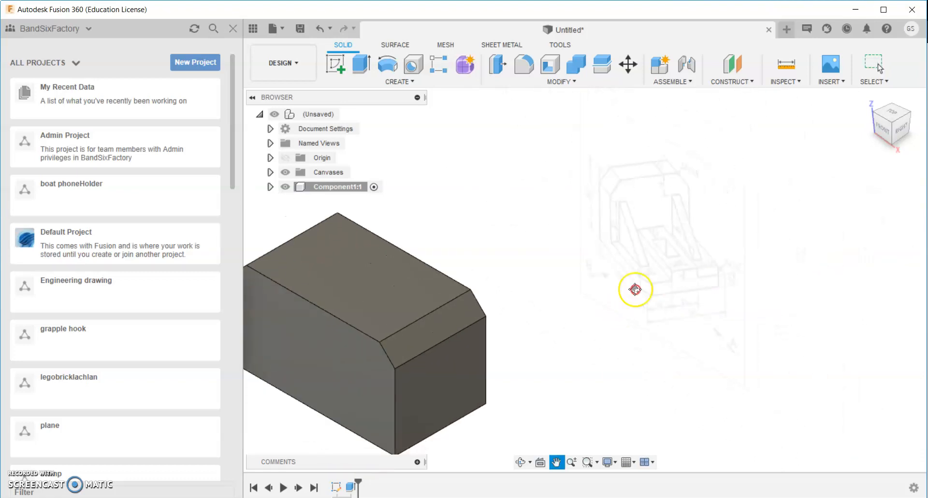
Start a sketch on the block's front face and draw a 10 mm vertical construction line up from its lower-left corner
{"action": "left_click", "coordinate": [333, 64]}
{"action": "left_click", "coordinate": [351, 280]}
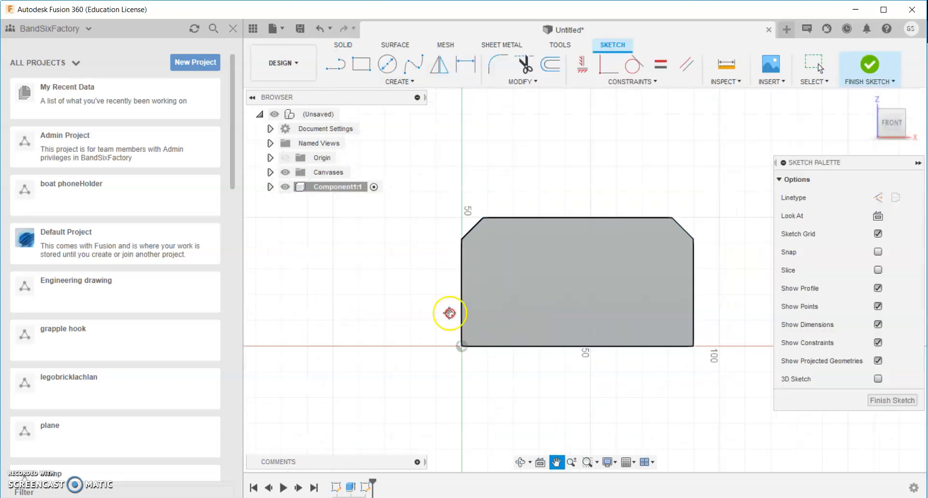
{"action": "left_click", "coordinate": [336, 63]}
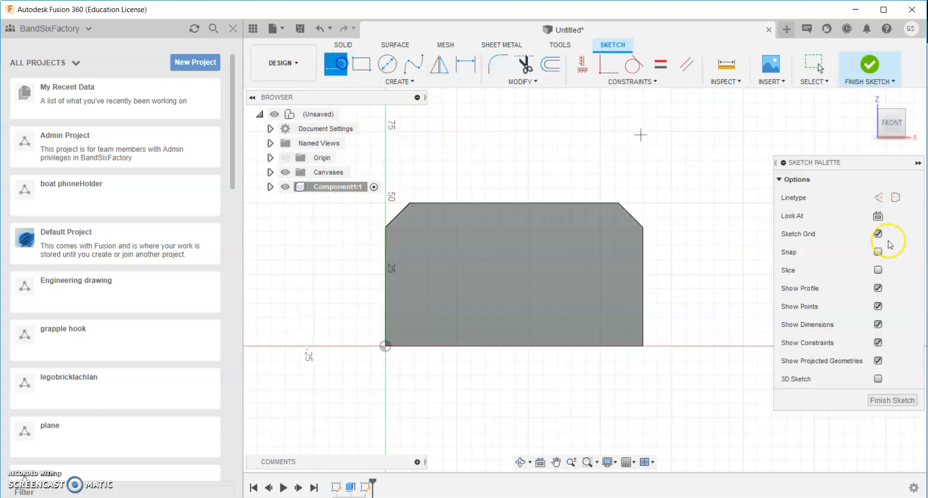
{"action": "left_click", "coordinate": [877, 198]}
{"action": "left_click", "coordinate": [385, 345]}
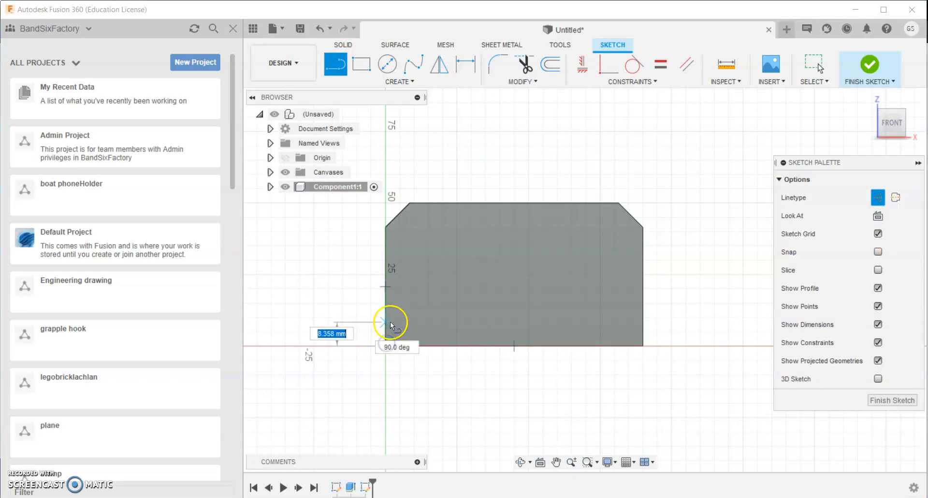
{"action": "type", "text": "10"}
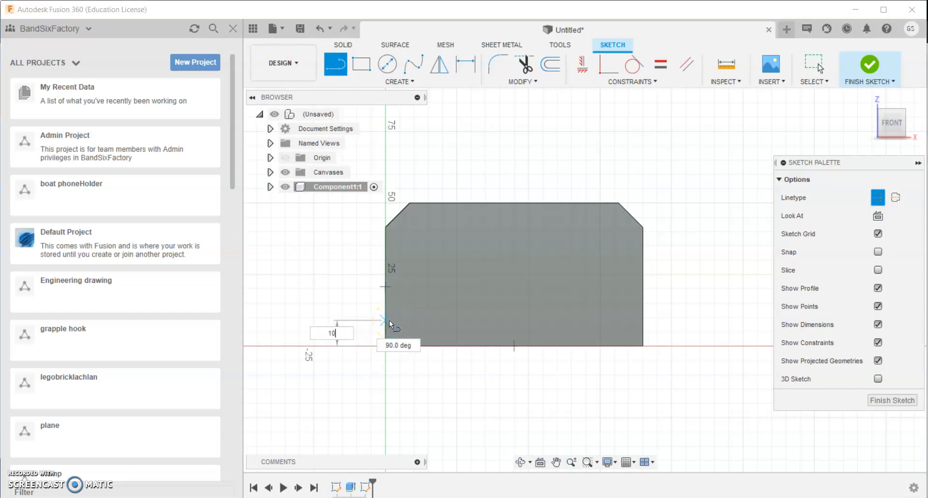
{"action": "key", "text": "Return"}
{"action": "key", "text": "Escape"}
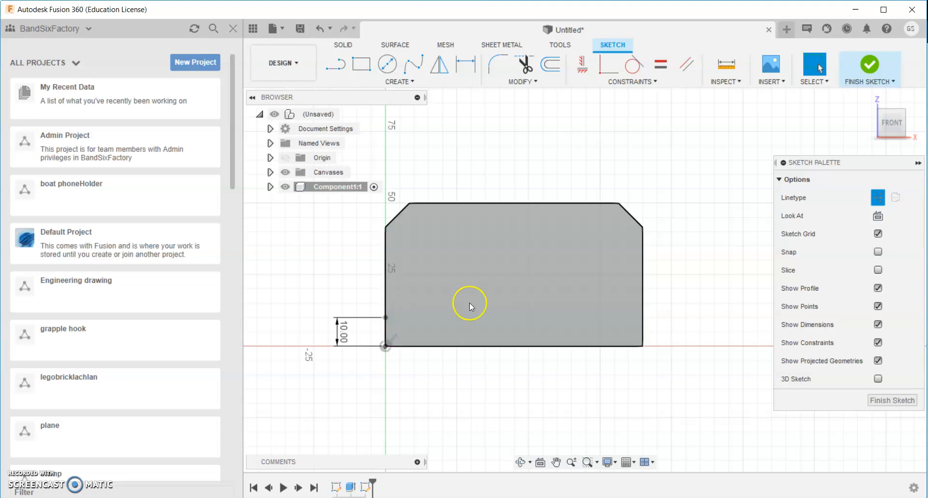
Draw a 30 mm horizontal construction line into the face from the upper end of the 10 mm line
{"action": "left_click", "coordinate": [341, 64]}
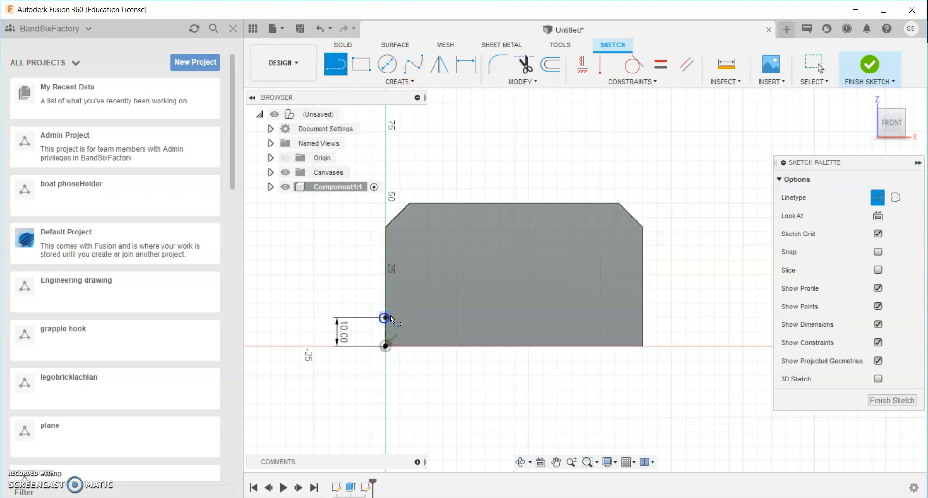
{"action": "left_click", "coordinate": [387, 318]}
{"action": "type", "text": "30"}
{"action": "key", "text": "Return"}
{"action": "key", "text": "Escape"}
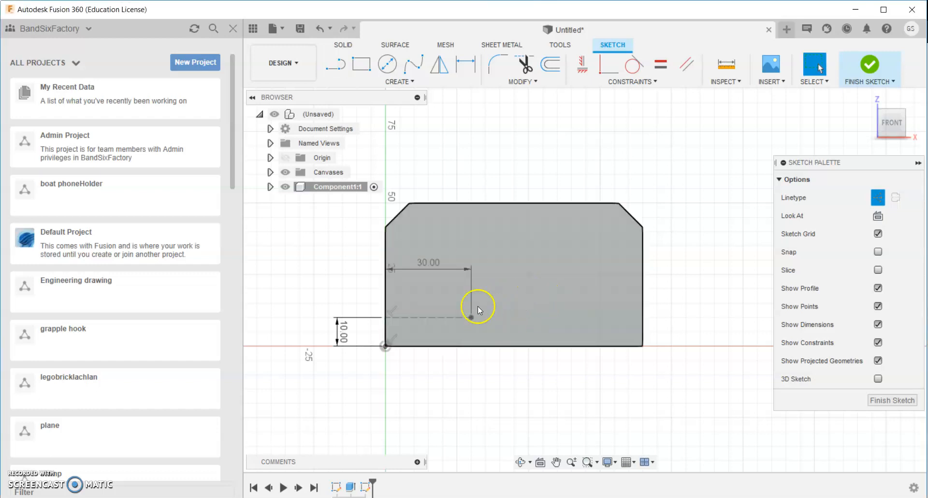
Draw a 6 mm vertical normal line upward from the inner end of the 30 mm construction line
{"action": "left_click", "coordinate": [336, 65]}
{"action": "left_click", "coordinate": [472, 317]}
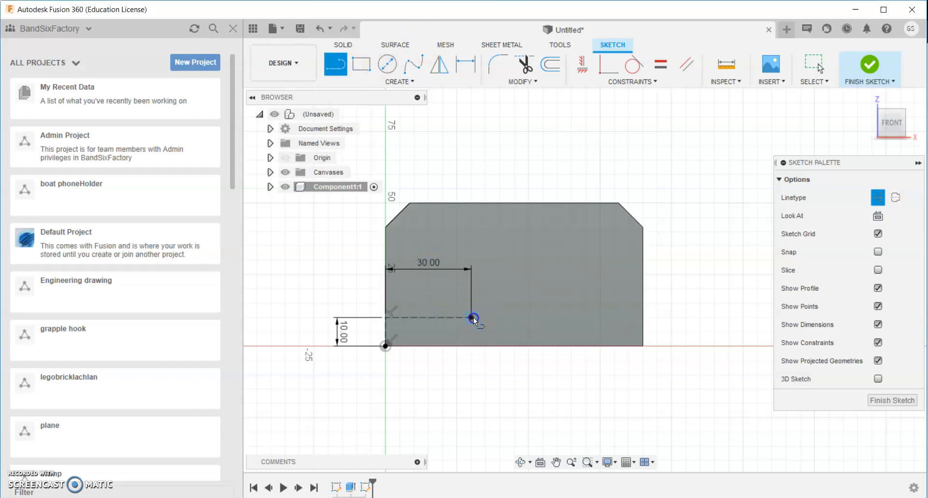
{"action": "left_click", "coordinate": [878, 197]}
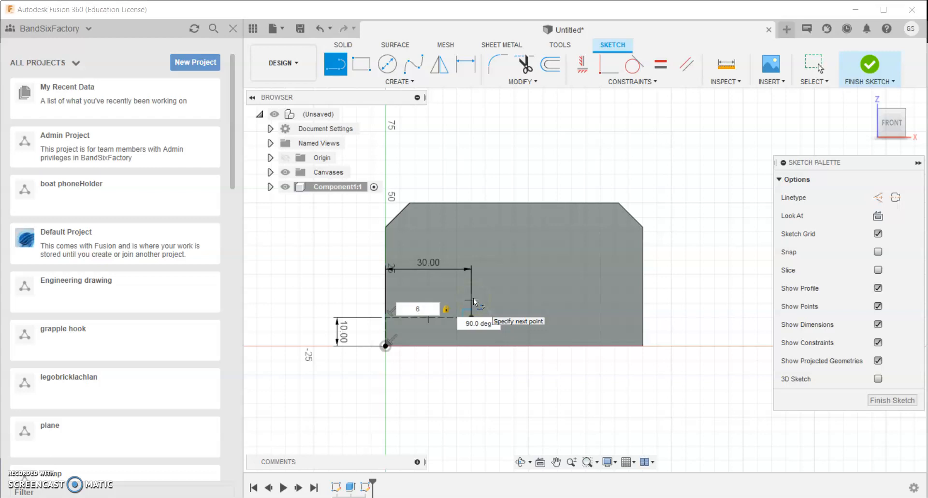
{"action": "key", "text": "Return"}
{"action": "key", "text": "Escape"}
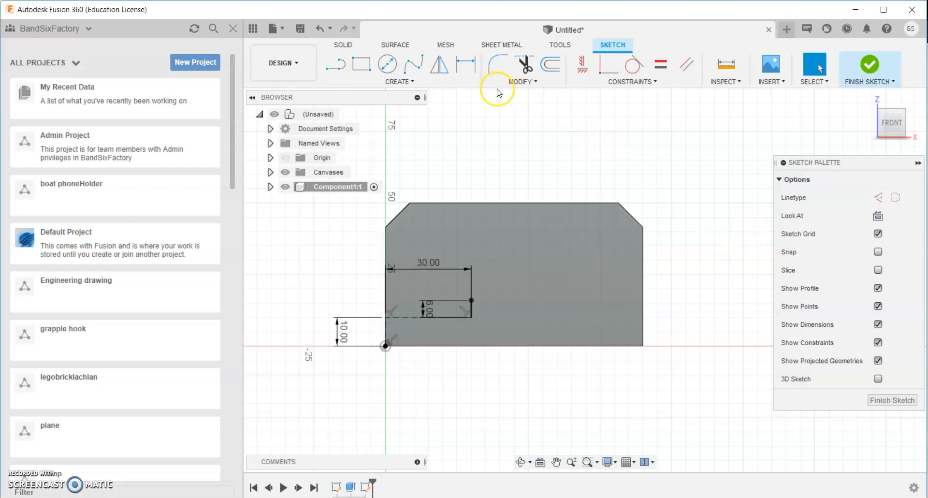
Draw a 30 mm horizontal line rightward from the upper end of the 6 mm vertical line
{"action": "left_click", "coordinate": [335, 64]}
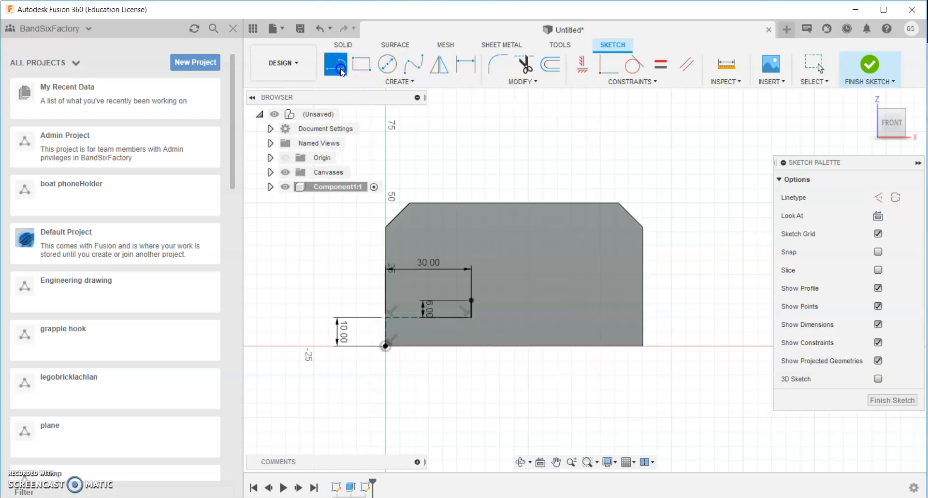
{"action": "left_click", "coordinate": [470, 302]}
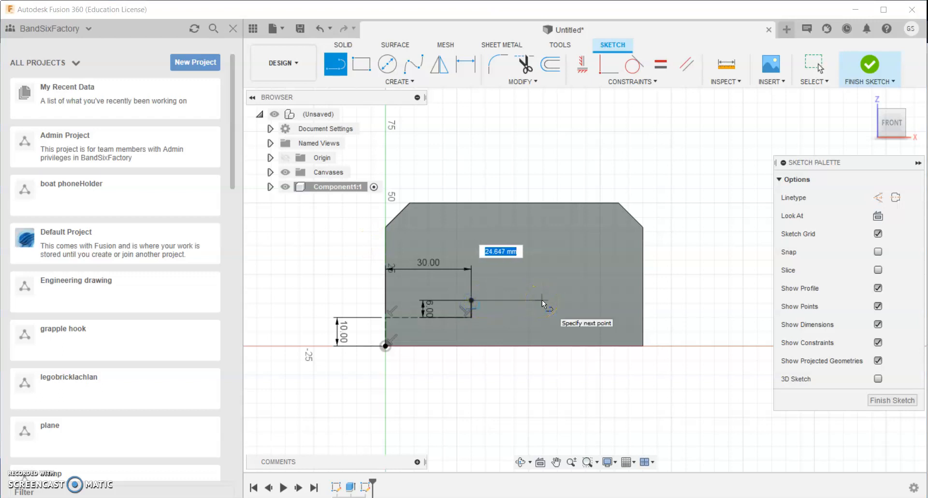
{"action": "type", "text": "30"}
{"action": "key", "text": "Return"}
{"action": "key", "text": "Escape"}
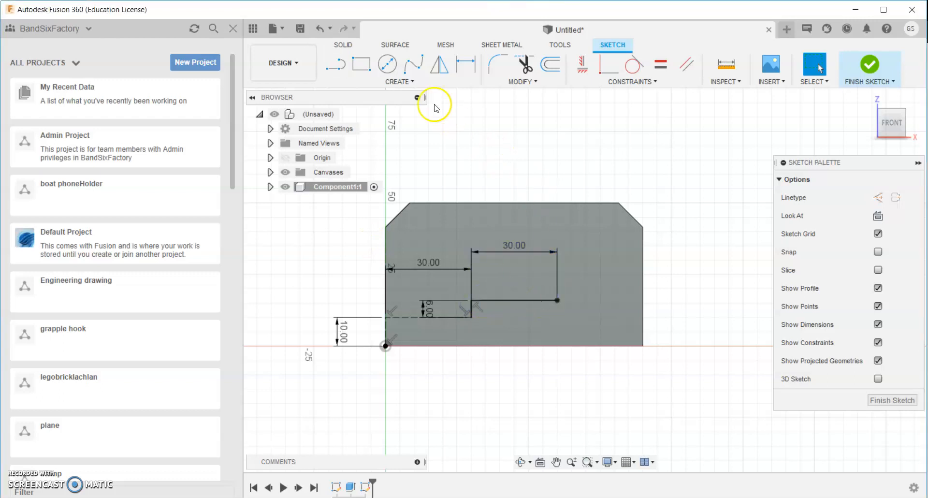
Draw a 6 mm vertical line downward from the right end of the raised section's 30 mm top line
{"action": "left_click", "coordinate": [347, 71]}
{"action": "left_click", "coordinate": [557, 300]}
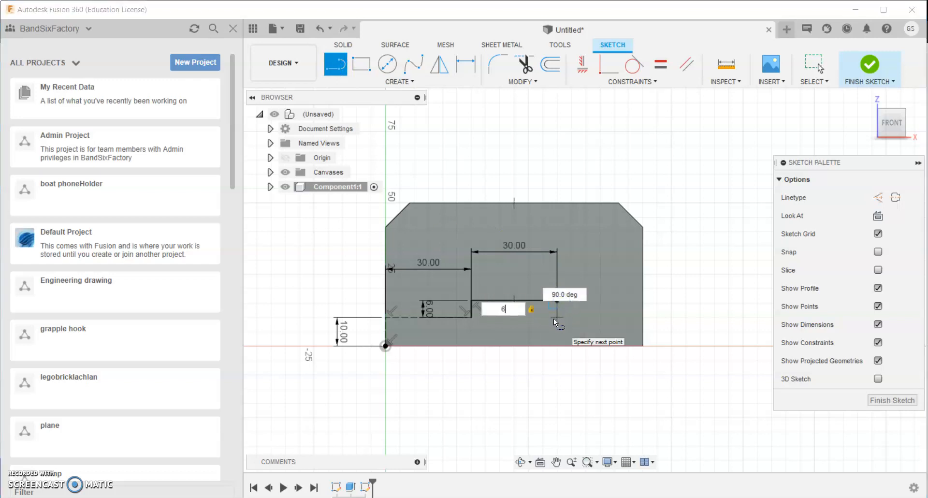
{"action": "key", "text": "Return"}
{"action": "key", "text": "Escape"}
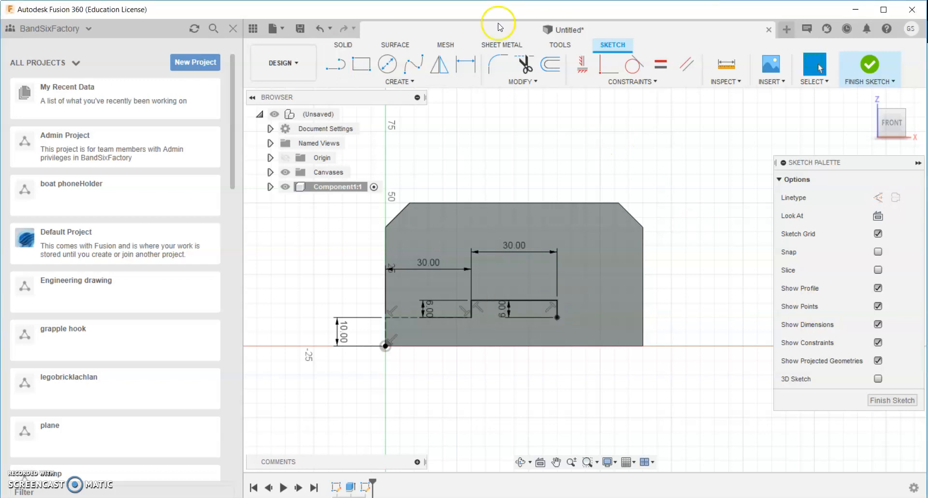
Draw a horizontal line from the lower end of the second 6 mm line to the block's right edge
{"action": "key", "text": "l"}
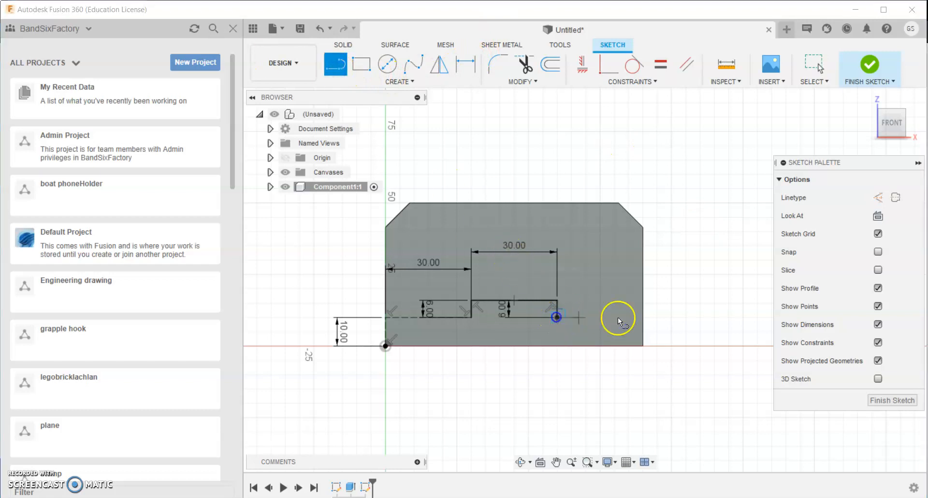
{"action": "left_click", "coordinate": [557, 317]}
{"action": "left_click", "coordinate": [643, 318]}
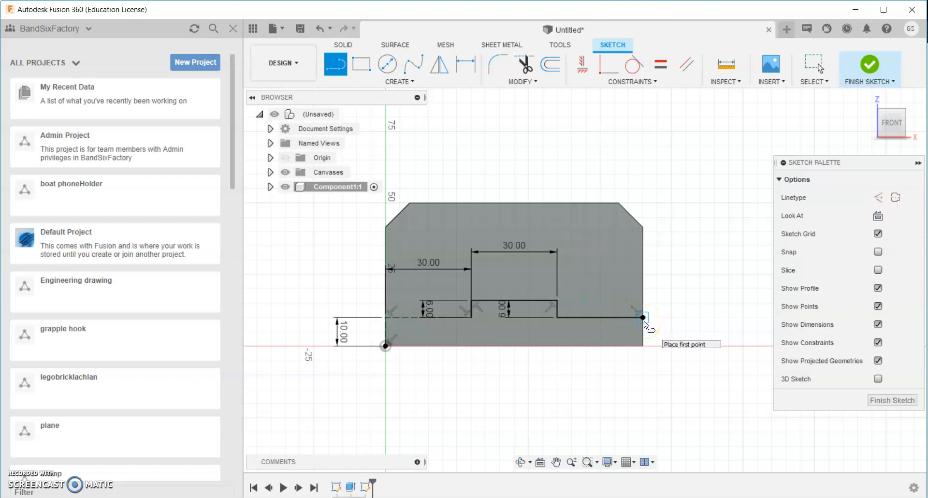
Draw the base outline's right side down to the block's lower-right corner and its bottom line along the block's bottom edge
{"action": "left_click", "coordinate": [647, 318]}
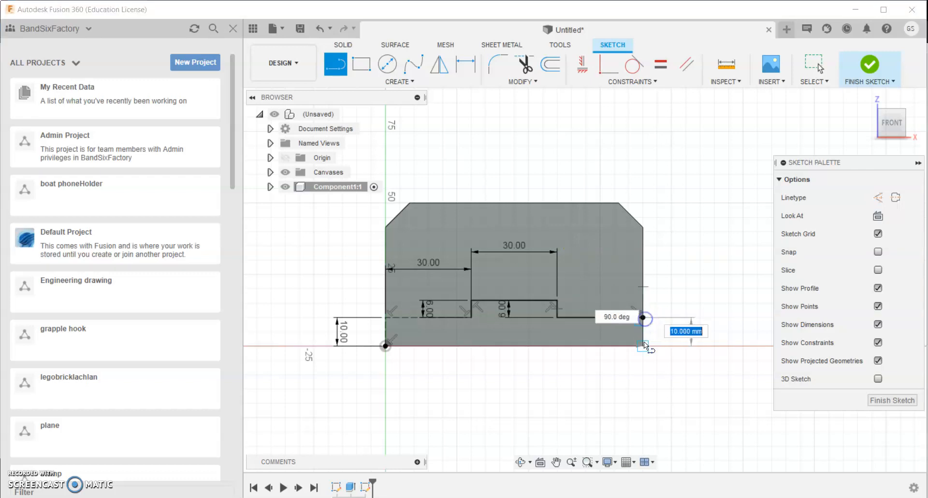
{"action": "left_click", "coordinate": [645, 345]}
{"action": "left_click", "coordinate": [391, 346]}
{"action": "left_click", "coordinate": [387, 346]}
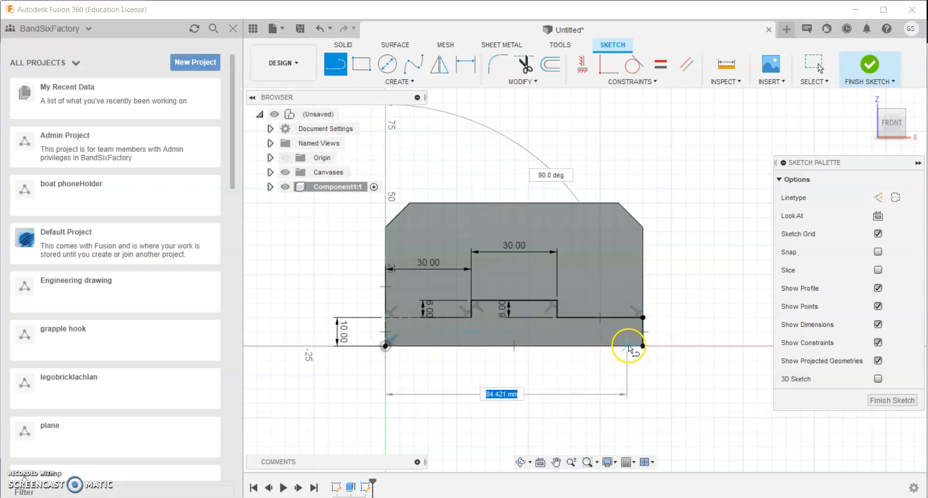
{"action": "left_click", "coordinate": [645, 347]}
{"action": "scroll", "coordinate": [411, 321], "scroll_direction": "up", "scroll_amount": 5}
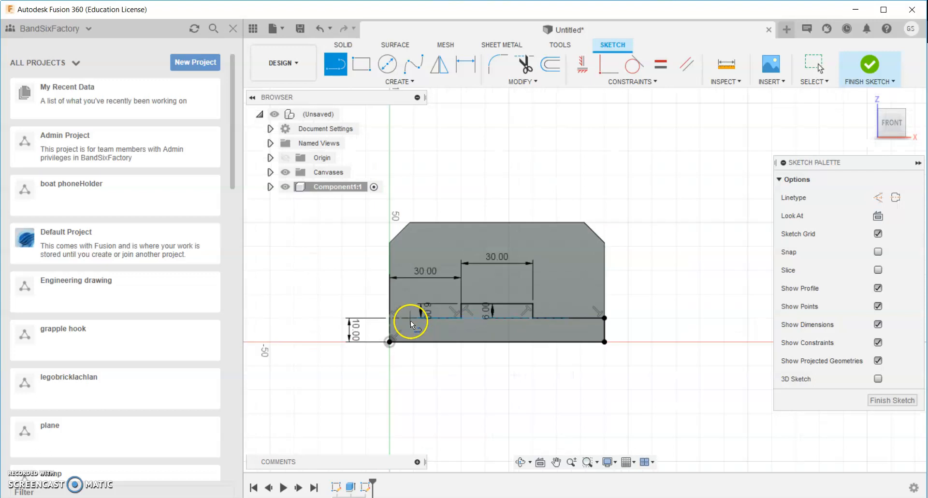
{"action": "right_click", "coordinate": [456, 182]}
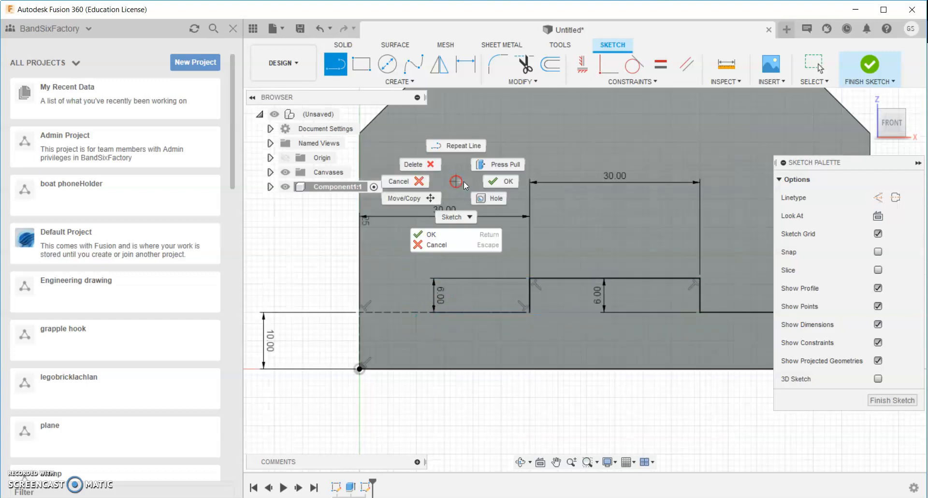
{"action": "left_click", "coordinate": [496, 182]}
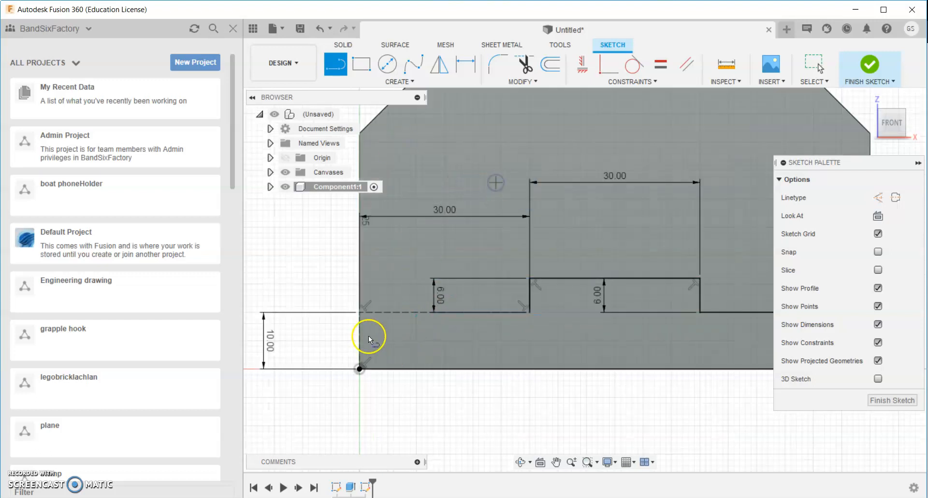
{"action": "right_click", "coordinate": [337, 341]}
{"action": "left_click", "coordinate": [325, 344]}
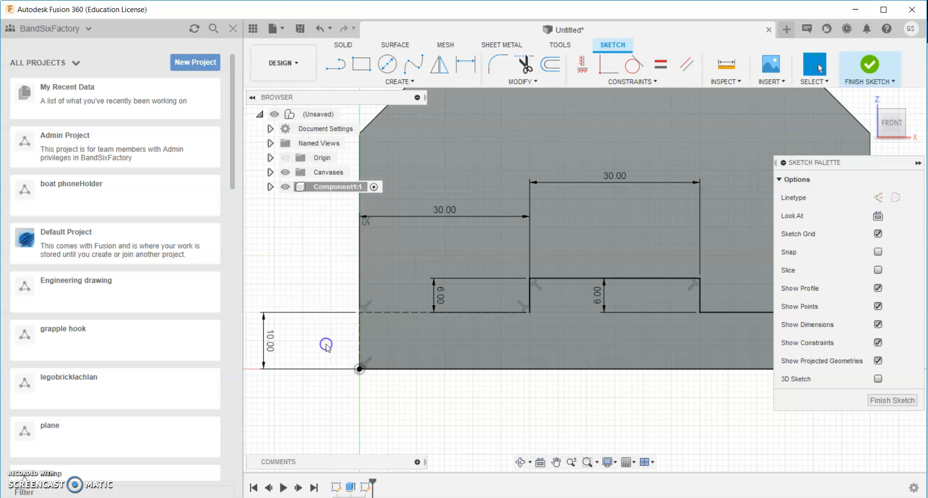
Convert the 10 mm vertical and 30 mm horizontal construction lines on the left of the outline to normal lines
{"action": "left_click", "coordinate": [288, 270]}
{"action": "left_click", "coordinate": [360, 339]}
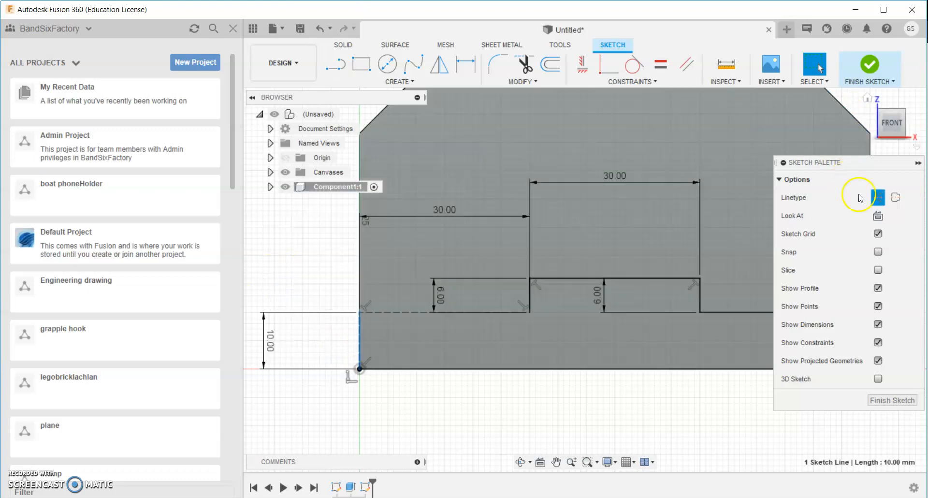
{"action": "left_click", "coordinate": [877, 197]}
{"action": "left_click", "coordinate": [412, 311]}
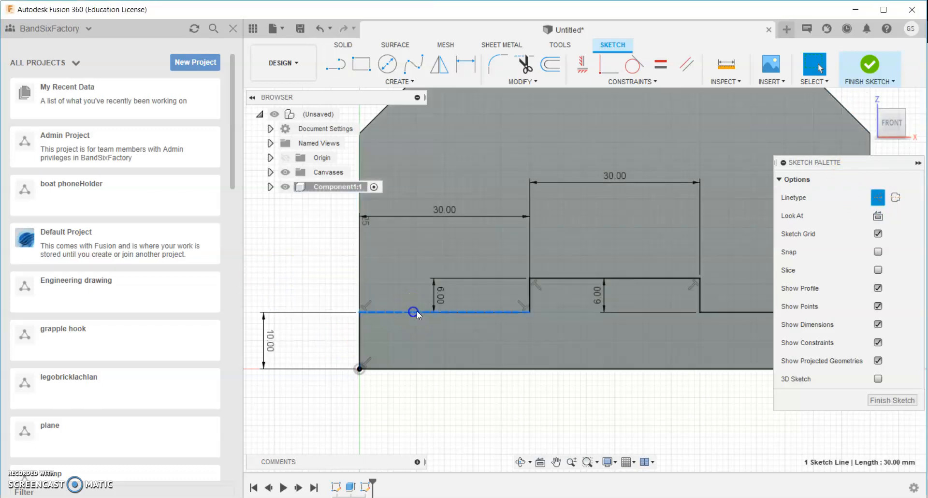
{"action": "left_click", "coordinate": [878, 197]}
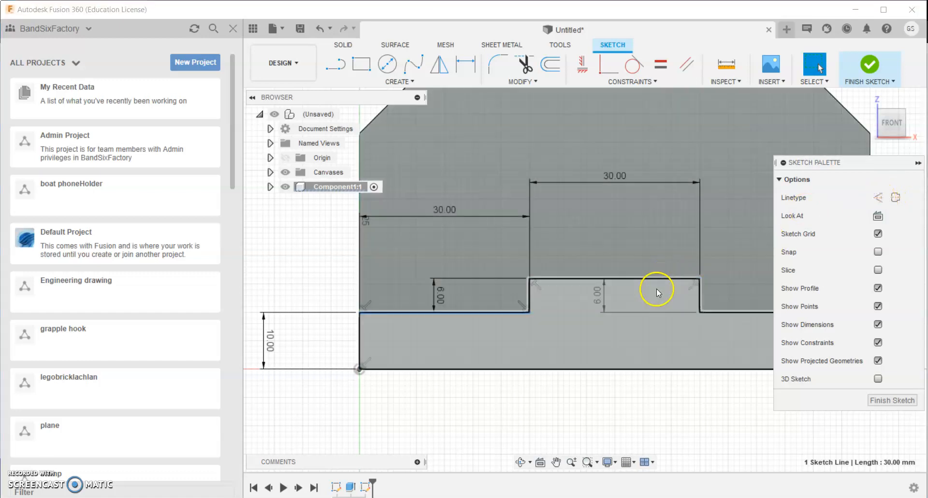
{"action": "scroll", "coordinate": [661, 228], "scroll_direction": "down", "scroll_amount": 2}
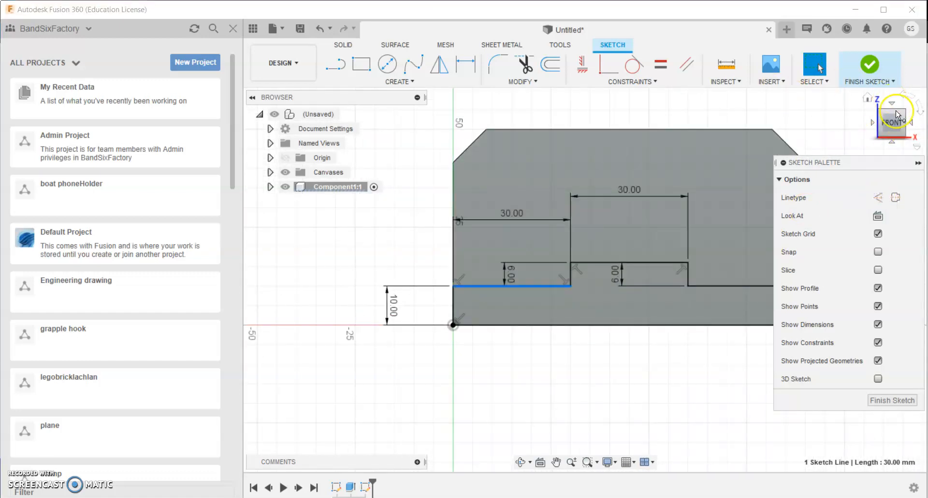
Finish the sketch and start a cut extrusion of the front-face profile above the stepped outline, 30 mm into the block
{"action": "left_click", "coordinate": [869, 61]}
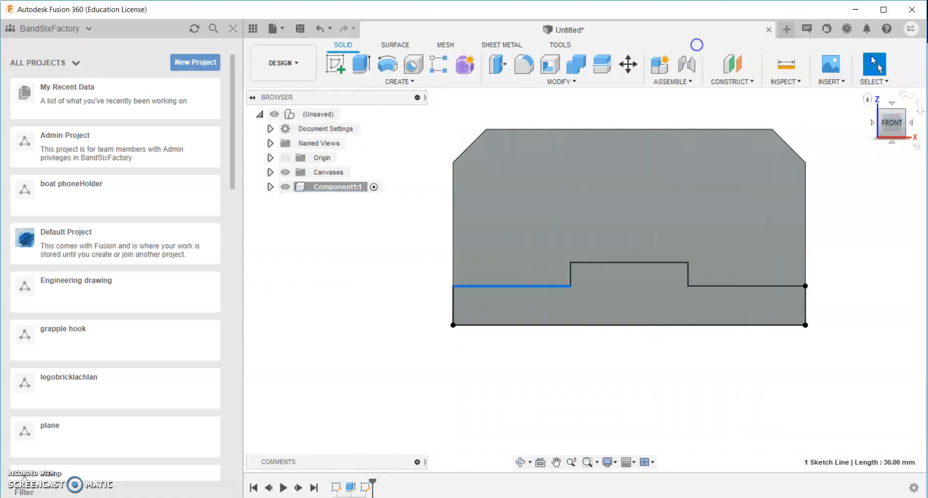
{"action": "left_click", "coordinate": [903, 115]}
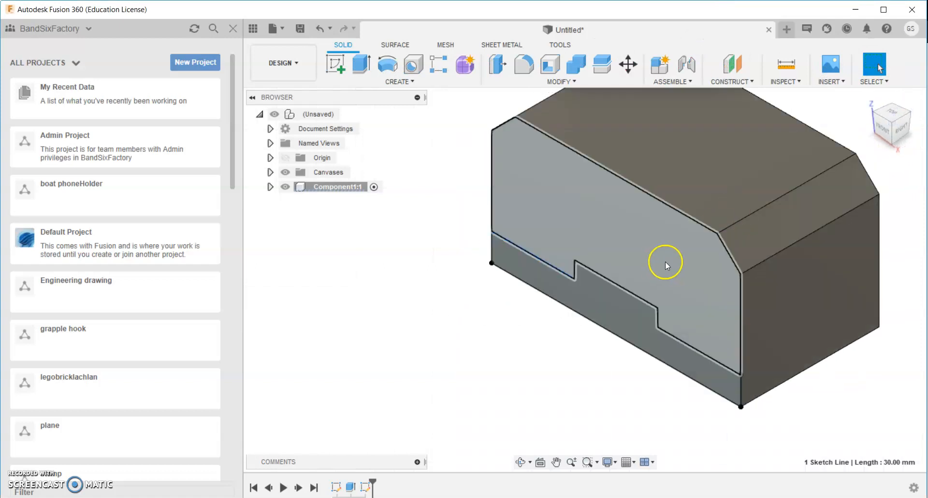
{"action": "left_click", "coordinate": [666, 262]}
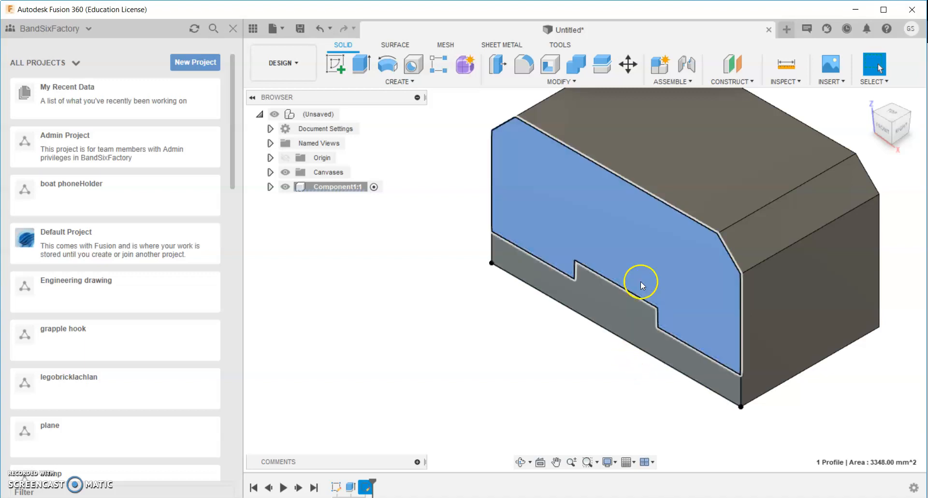
{"action": "left_click", "coordinate": [361, 63]}
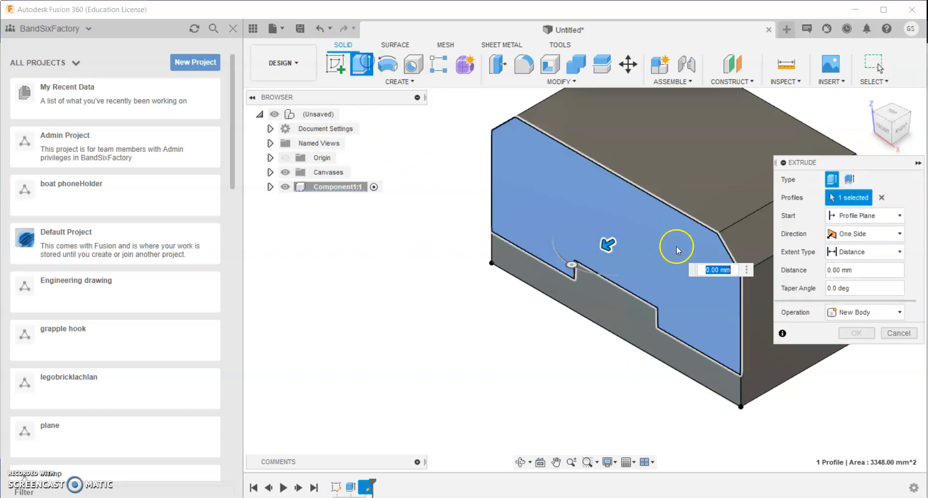
{"action": "left_click_drag", "start_coordinate": [608, 245], "coordinate": [696, 207]}
Examine the drawing canvas for the base depth and the thickness of the upright back plate
{"action": "scroll", "coordinate": [750, 120], "scroll_direction": "down", "scroll_amount": 1}
{"action": "middle_click_drag", "start_coordinate": [768, 107], "coordinate": [524, 182]}
{"action": "scroll", "coordinate": [619, 196], "scroll_direction": "down", "scroll_amount": 2}
{"action": "scroll", "coordinate": [708, 155], "scroll_direction": "up", "scroll_amount": 3}
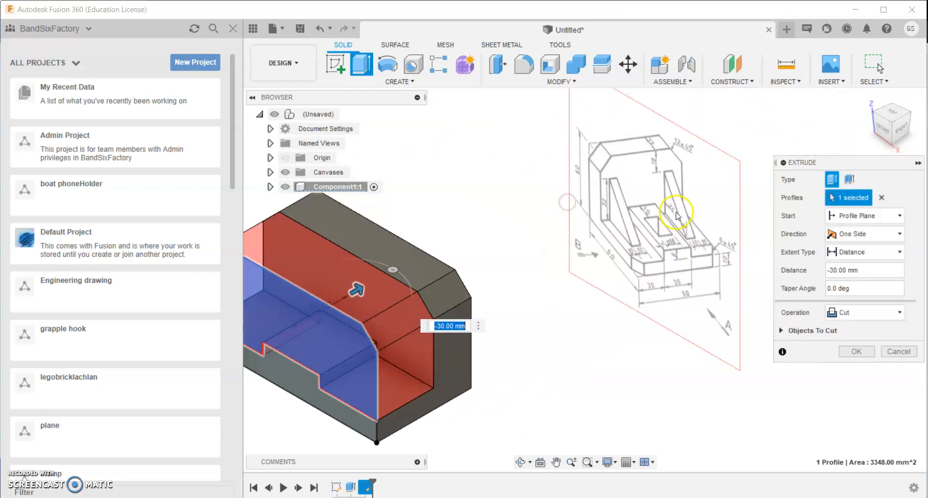
{"action": "scroll", "coordinate": [655, 231], "scroll_direction": "up", "scroll_amount": 2}
{"action": "scroll", "coordinate": [654, 230], "scroll_direction": "up", "scroll_amount": 1}
{"action": "mouse_move", "coordinate": [574, 181]}
{"action": "middle_mouse_down"}
{"action": "mouse_move", "coordinate": [596, 209]}
{"action": "mouse_move", "coordinate": [605, 280]}
{"action": "middle_mouse_up"}
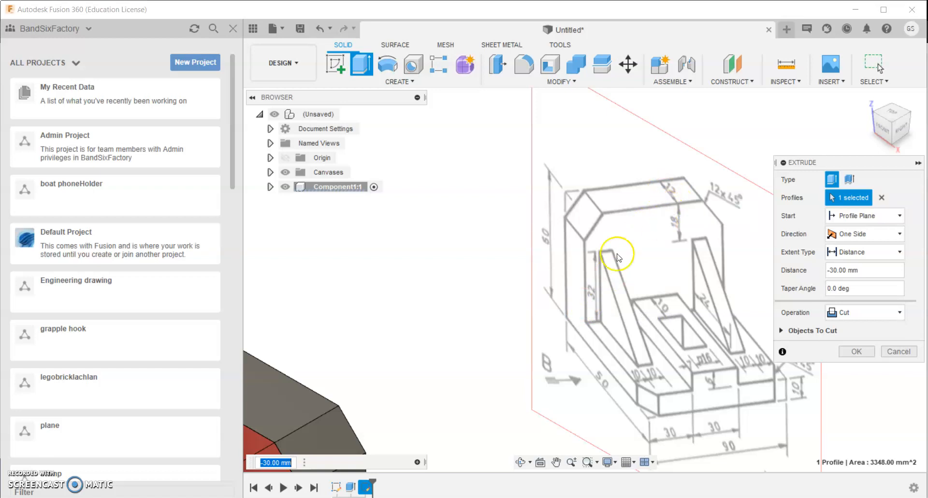
{"action": "middle_click_drag", "start_coordinate": [502, 293], "coordinate": [539, 221]}
{"action": "middle_click_drag", "start_coordinate": [491, 270], "coordinate": [632, 207]}
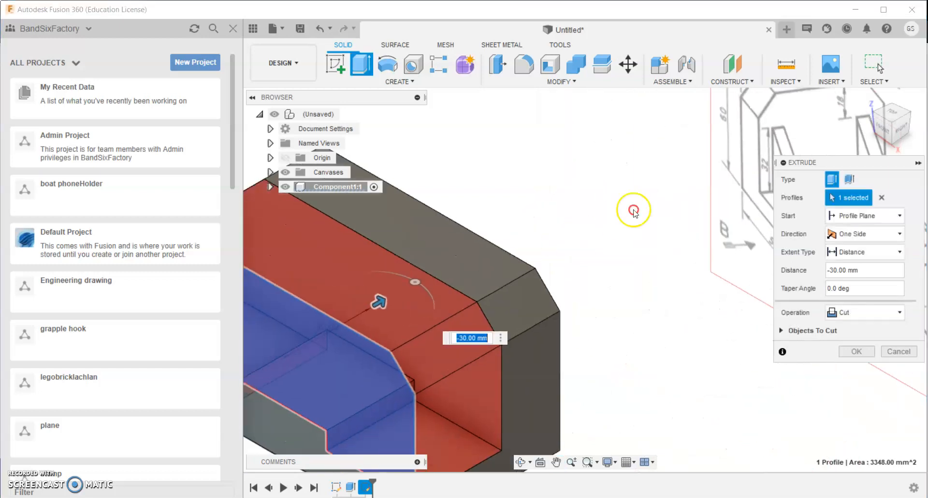
Set the extrusion distance to -38 mm and complete the cut above the stepped base
{"action": "scroll", "coordinate": [570, 251], "scroll_direction": "up", "scroll_amount": 4}
{"action": "type", "text": "38"}
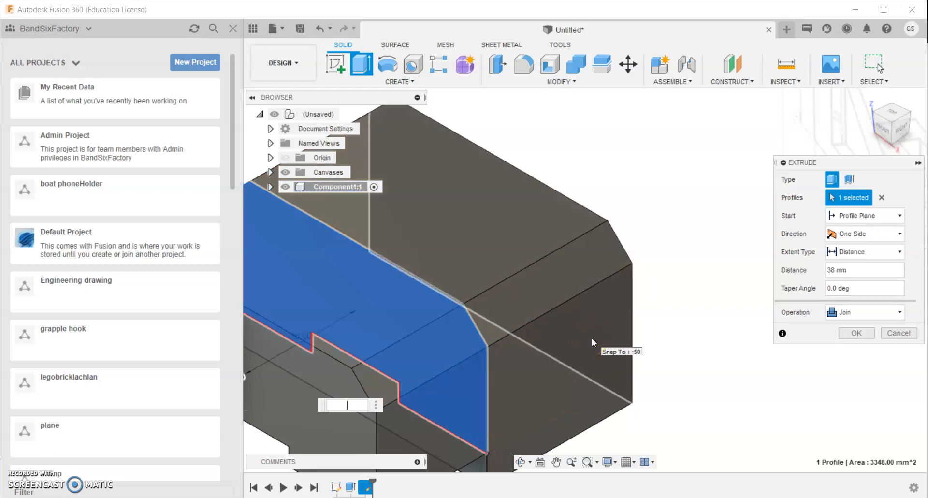
{"action": "type", "text": "8"}
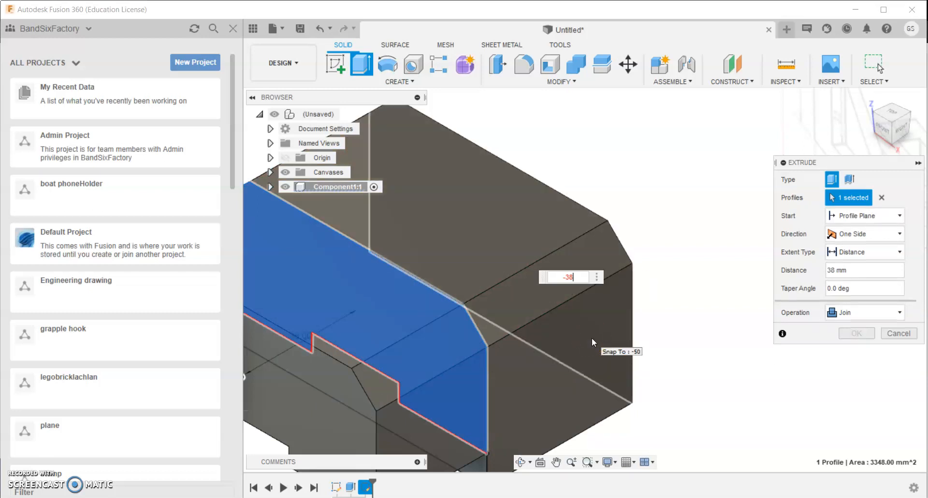
{"action": "key", "text": "Return"}
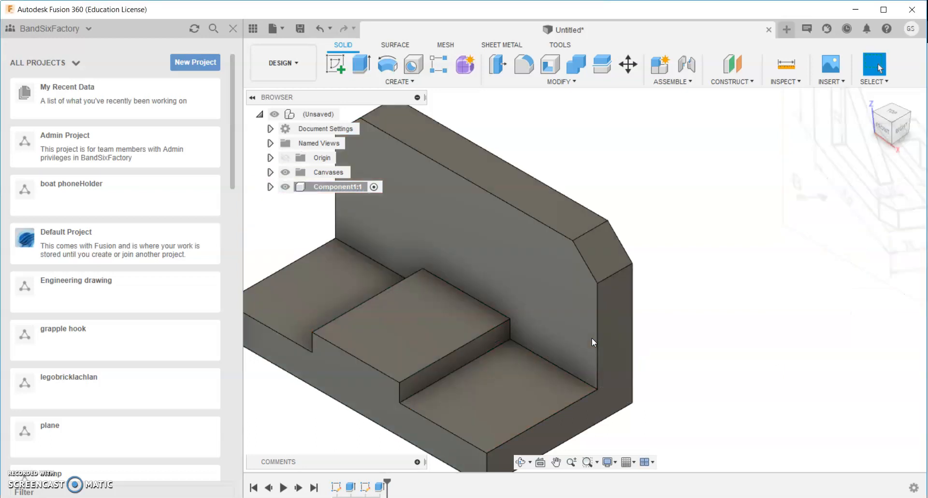
Start a sketch on the raised middle section's top face and draw a two-point rectangle near its centre for the hole
{"action": "key", "text": "F6"}
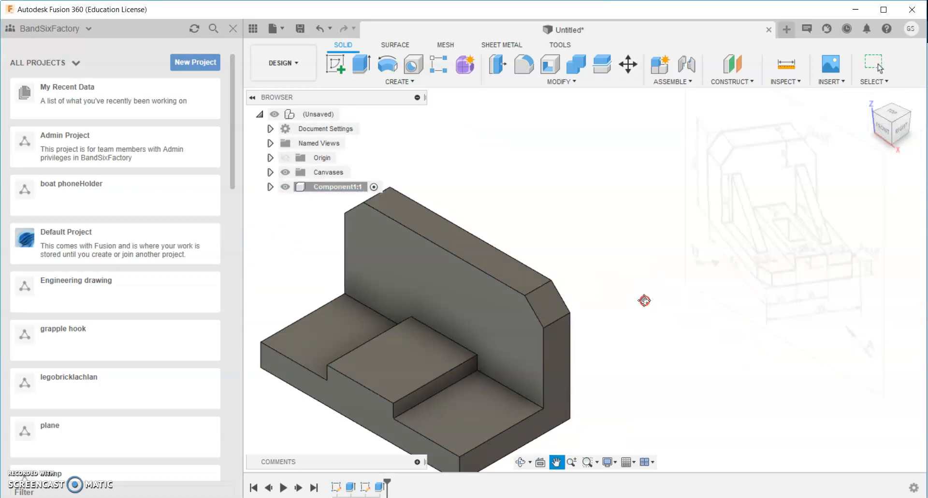
{"action": "scroll", "coordinate": [774, 215], "scroll_direction": "up", "scroll_amount": 3}
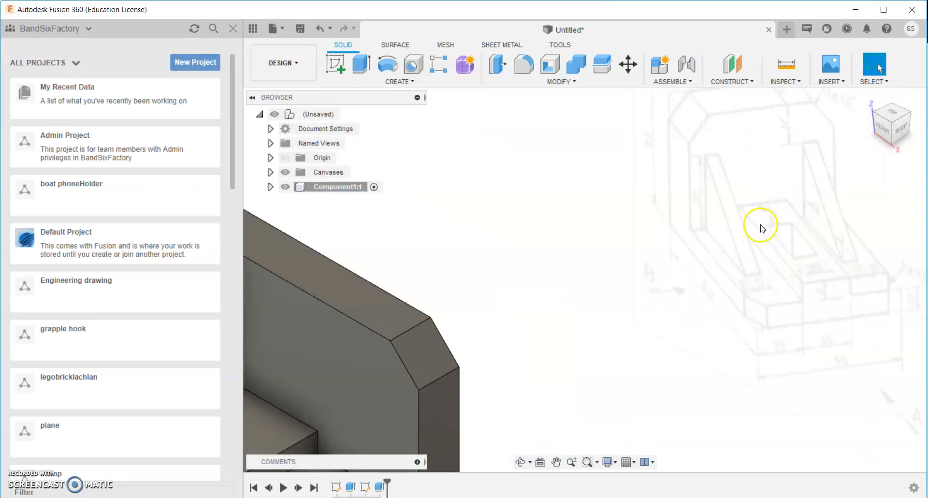
{"action": "scroll", "coordinate": [701, 213], "scroll_direction": "up", "scroll_amount": 2}
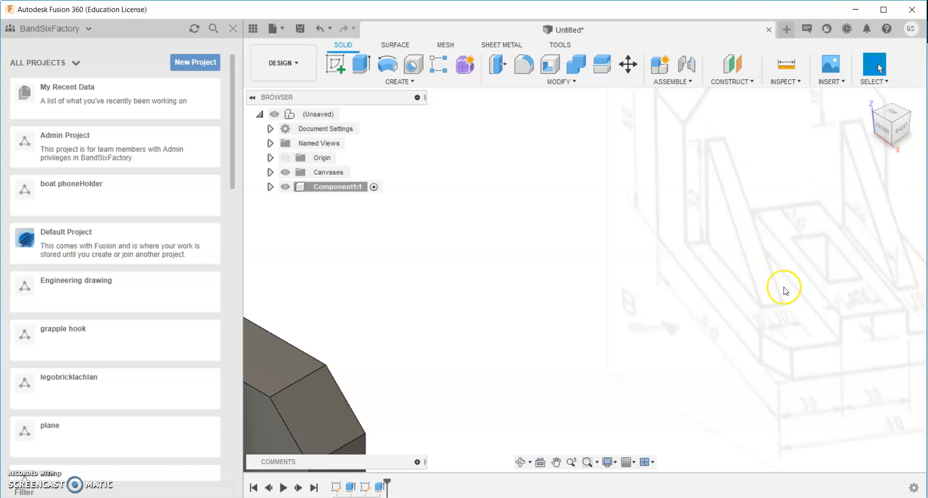
{"action": "scroll", "coordinate": [605, 318], "scroll_direction": "down", "scroll_amount": 5}
{"action": "middle_click_drag", "start_coordinate": [575, 320], "coordinate": [720, 244]}
{"action": "scroll", "coordinate": [721, 244], "scroll_direction": "up", "scroll_amount": 1}
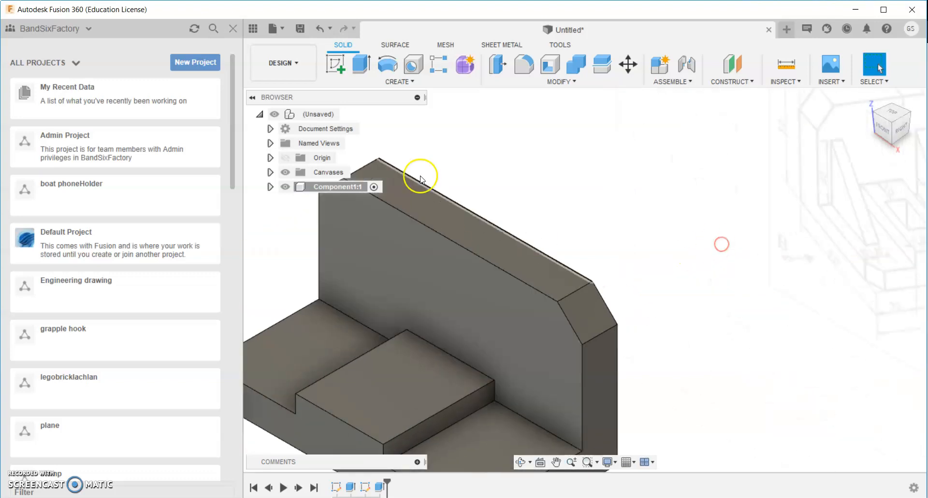
{"action": "left_click", "coordinate": [351, 66]}
{"action": "left_click", "coordinate": [389, 378]}
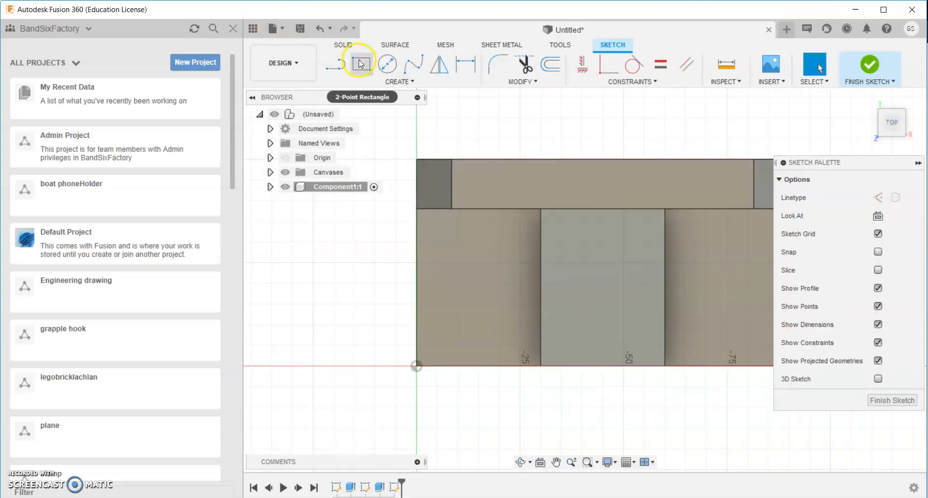
{"action": "left_click", "coordinate": [361, 64]}
{"action": "left_click_drag", "start_coordinate": [572, 268], "coordinate": [629, 320]}
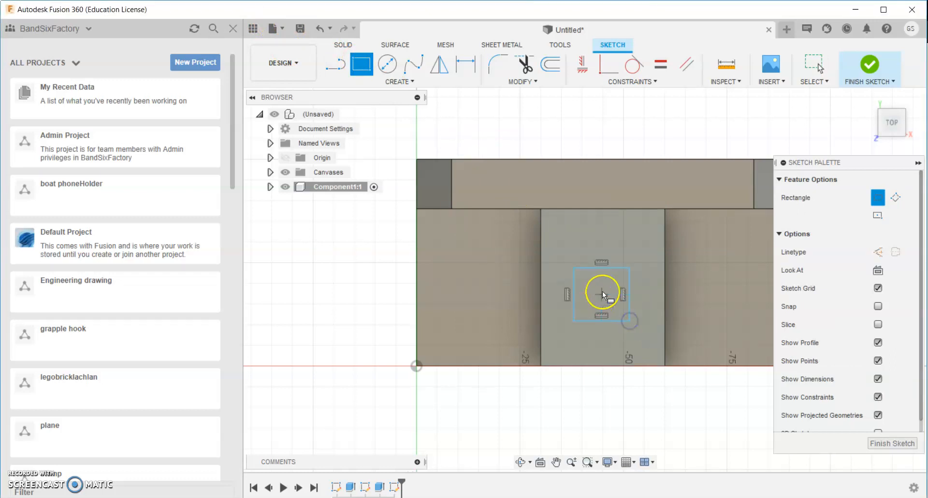
{"action": "right_click", "coordinate": [610, 134]}
{"action": "left_click", "coordinate": [635, 133]}
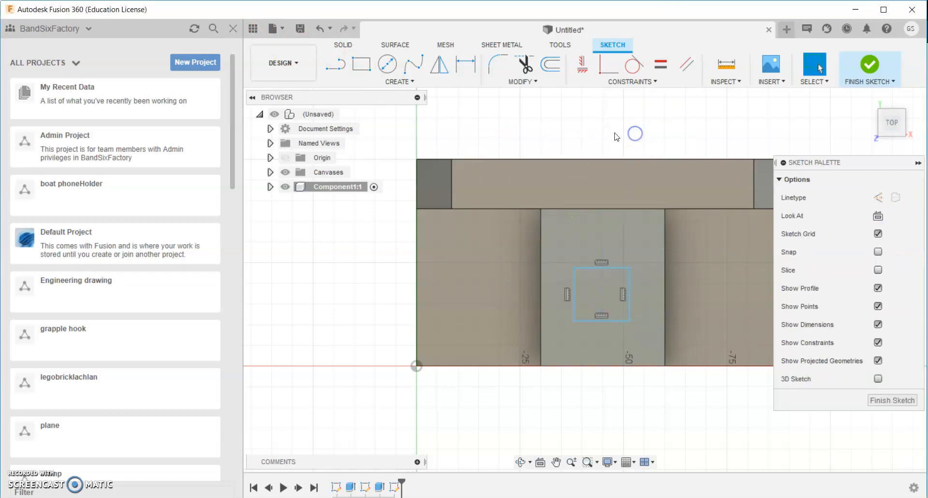
Dimension the rectangle's rear edge 10 mm from the back plate's front face
{"action": "left_click", "coordinate": [466, 63]}
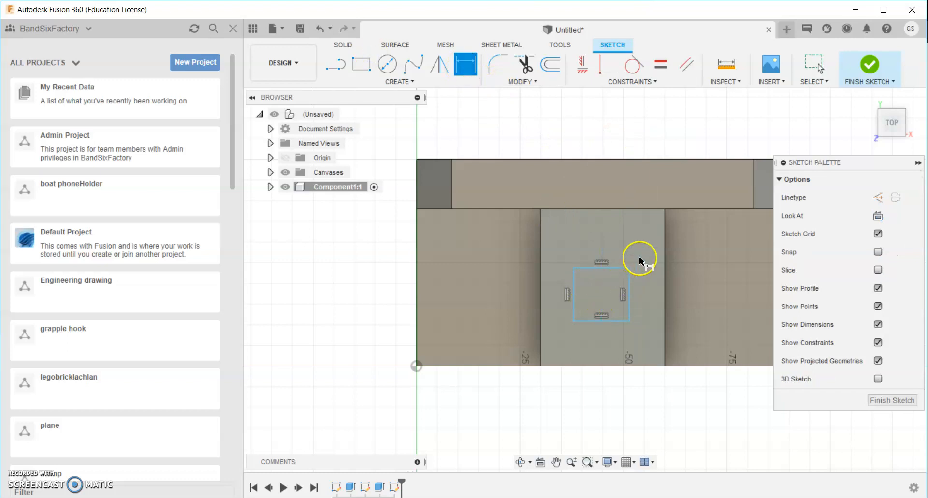
{"action": "scroll", "coordinate": [639, 261], "scroll_direction": "down", "scroll_amount": 2}
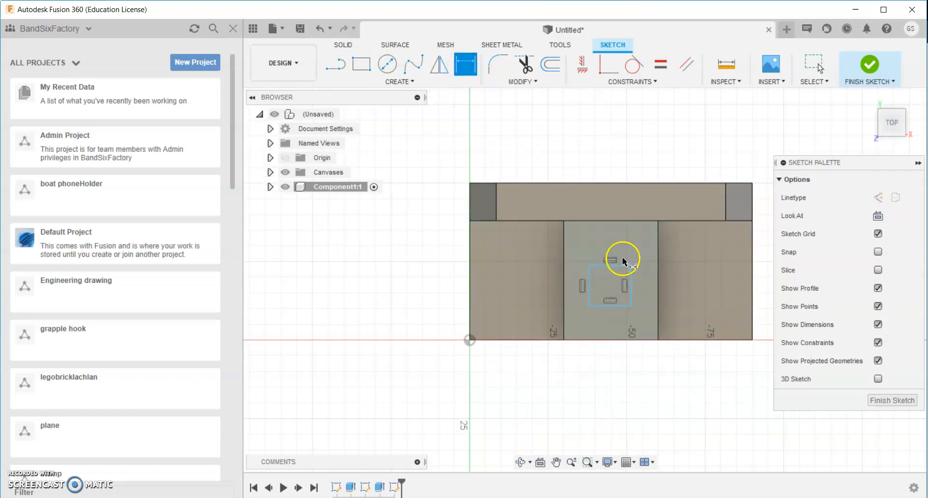
{"action": "left_click", "coordinate": [619, 265]}
{"action": "left_click", "coordinate": [621, 222]}
{"action": "left_click", "coordinate": [639, 243]}
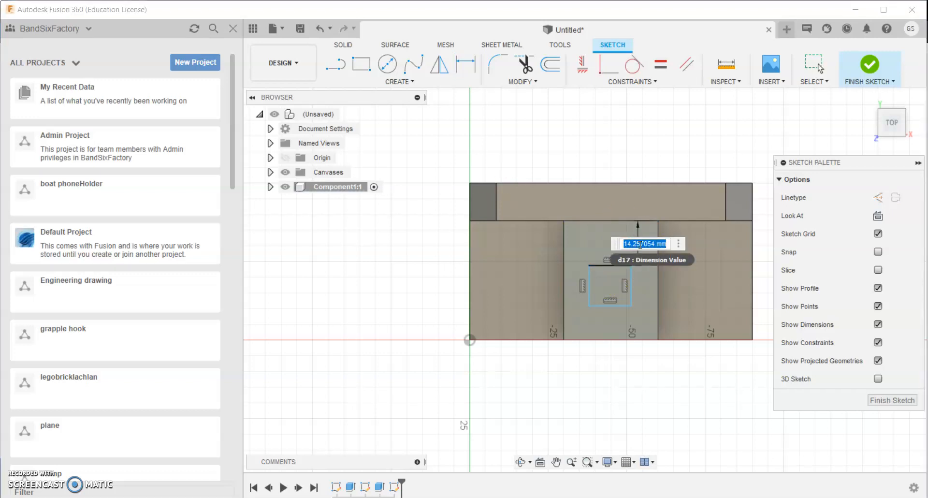
{"action": "key", "text": "Return"}
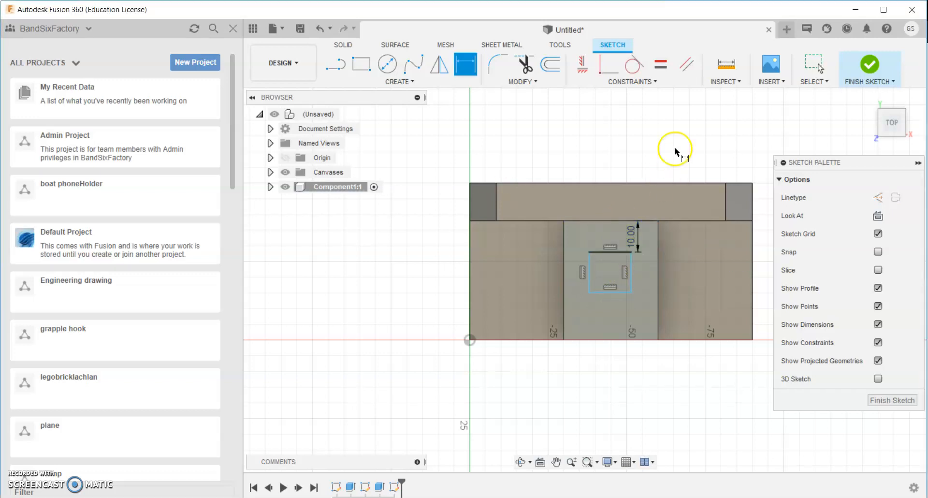
{"action": "scroll", "coordinate": [679, 154], "scroll_direction": "down", "scroll_amount": 1}
{"action": "mouse_move", "coordinate": [878, 140]}
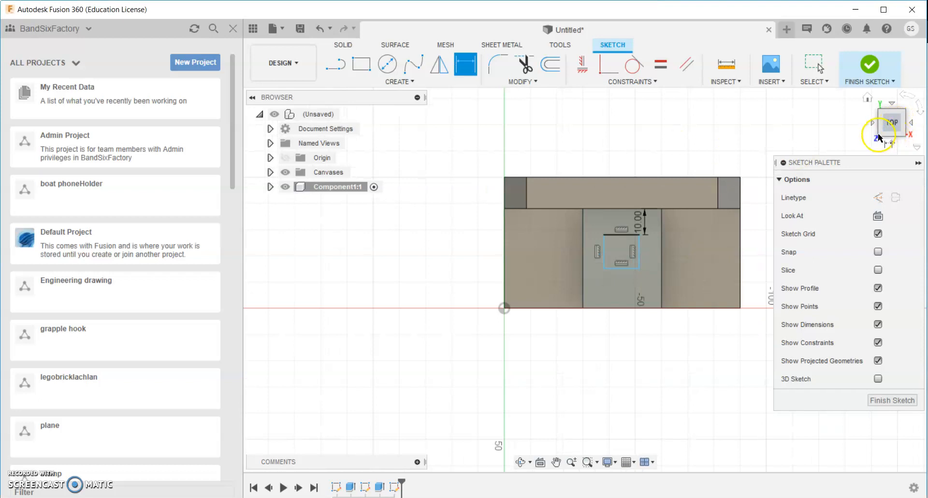
{"action": "right_click", "coordinate": [756, 129]}
{"action": "left_click", "coordinate": [722, 131]}
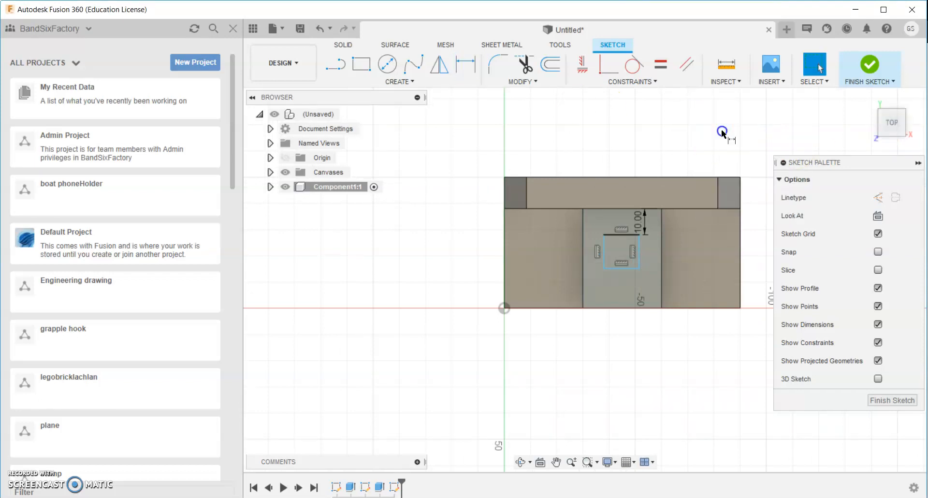
Examine the drawing canvas for the size and position of the hole in the raised middle section
{"action": "mouse_move", "coordinate": [881, 137]}
{"action": "left_mouse_down"}
{"action": "mouse_move", "coordinate": [587, 149]}
{"action": "mouse_move", "coordinate": [783, 128]}
{"action": "mouse_move", "coordinate": [891, 130]}
{"action": "left_mouse_up"}
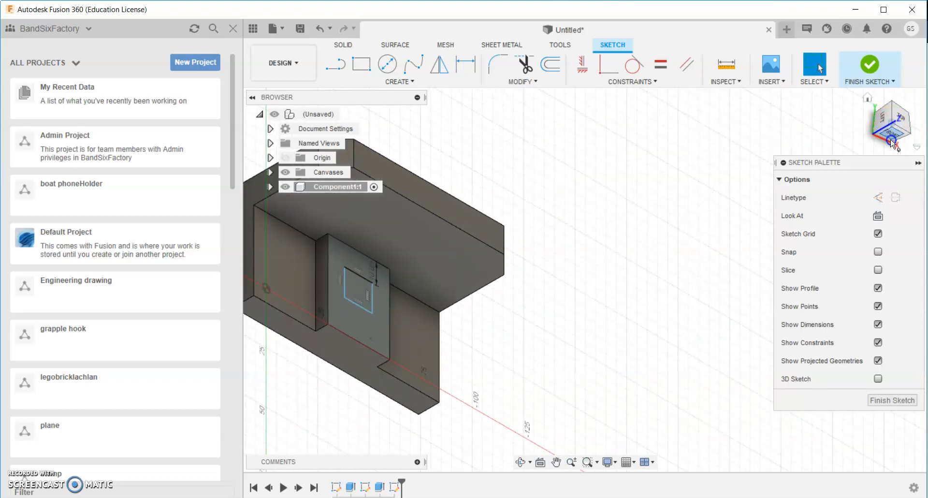
{"action": "left_click", "coordinate": [892, 140]}
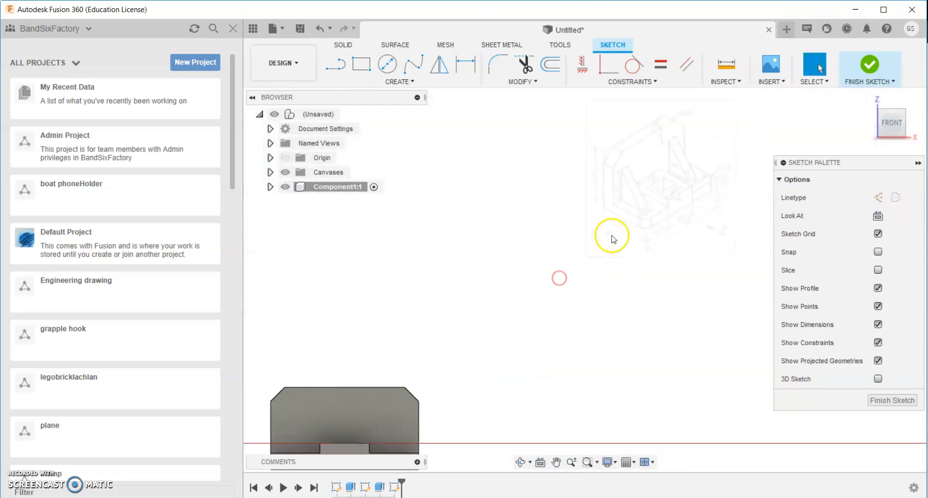
{"action": "scroll", "coordinate": [628, 201], "scroll_direction": "up", "scroll_amount": 5}
{"action": "middle_click_drag", "start_coordinate": [686, 176], "coordinate": [511, 204]}
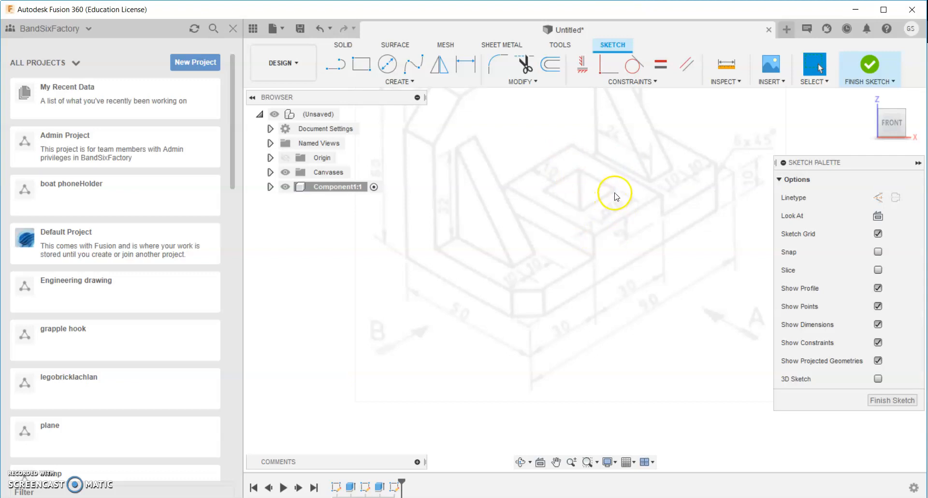
{"action": "scroll", "coordinate": [587, 215], "scroll_direction": "up", "scroll_amount": 5}
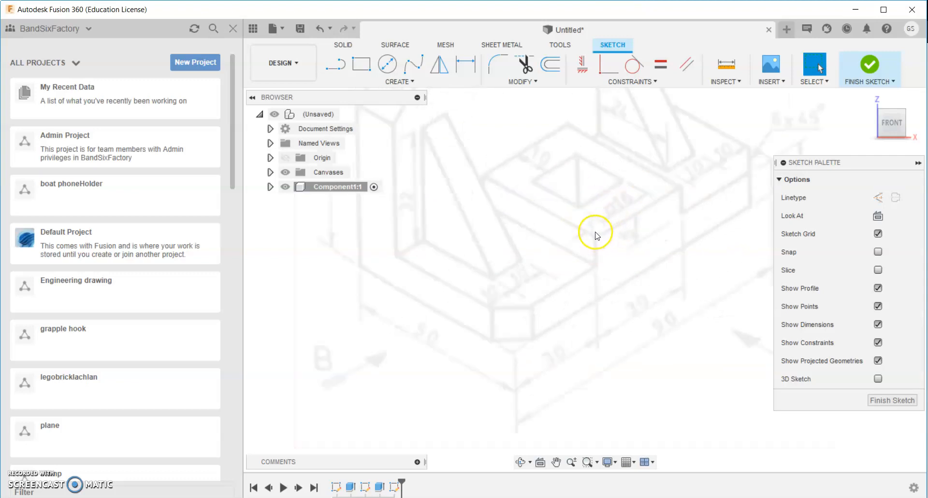
{"action": "scroll", "coordinate": [597, 220], "scroll_direction": "down", "scroll_amount": 8}
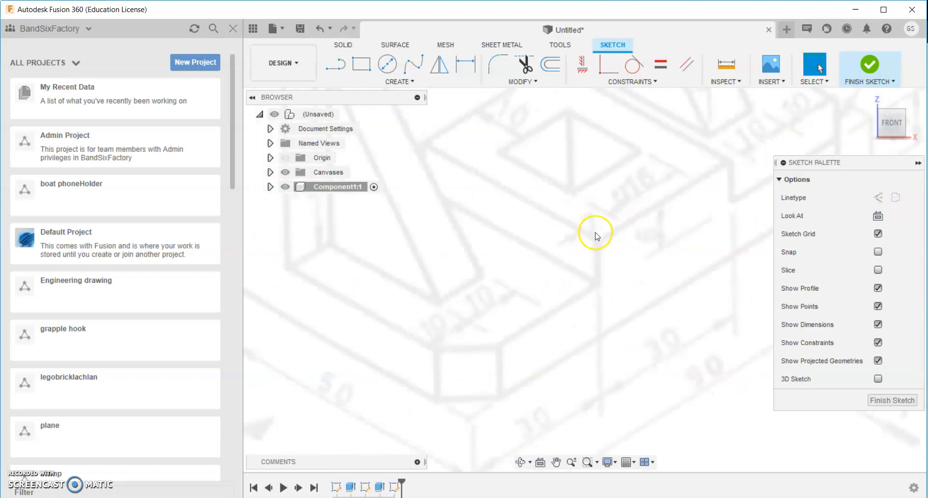
{"action": "scroll", "coordinate": [492, 250], "scroll_direction": "down", "scroll_amount": 2}
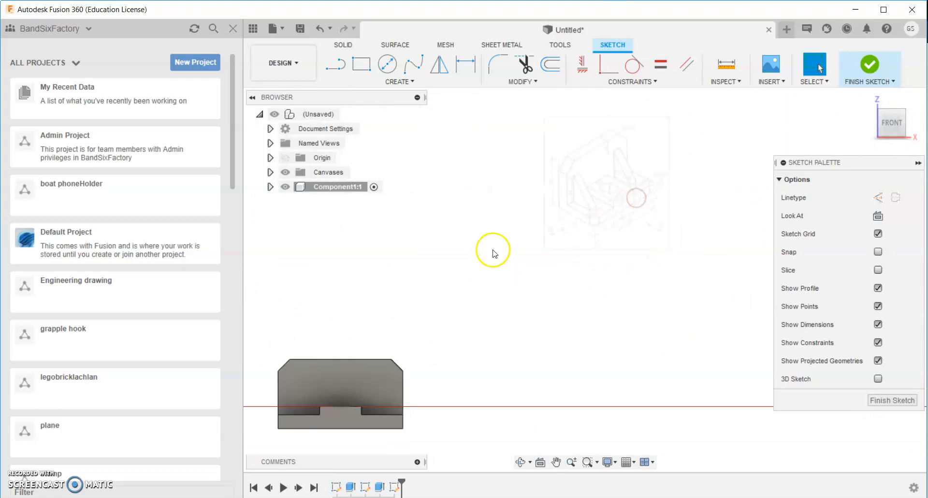
{"action": "left_click", "coordinate": [902, 115]}
{"action": "scroll", "coordinate": [393, 290], "scroll_direction": "up", "scroll_amount": 2}
{"action": "scroll", "coordinate": [423, 277], "scroll_direction": "down", "scroll_amount": 3}
{"action": "scroll", "coordinate": [423, 278], "scroll_direction": "up", "scroll_amount": 4}
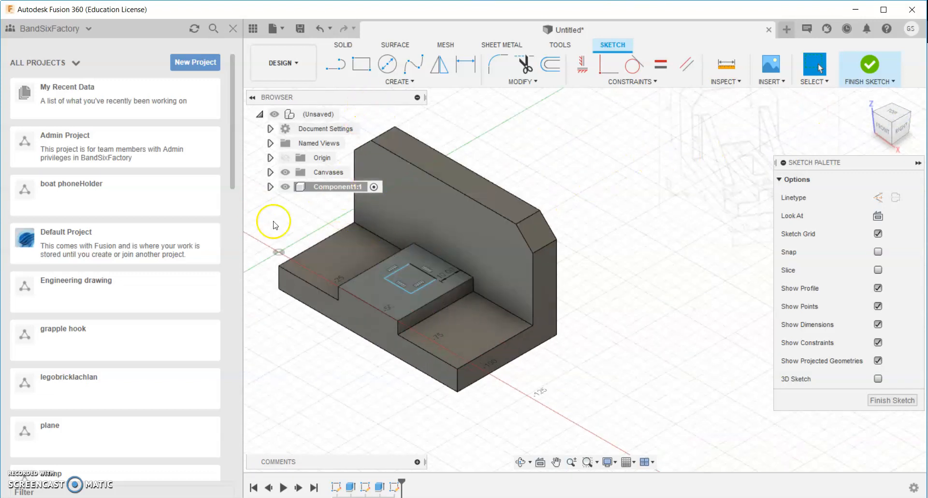
{"action": "left_click", "coordinate": [270, 187]}
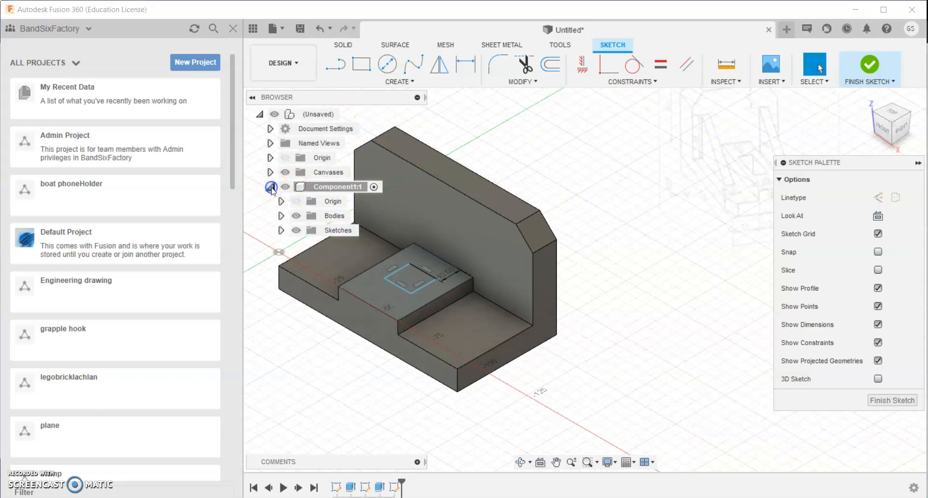
{"action": "left_click", "coordinate": [282, 231]}
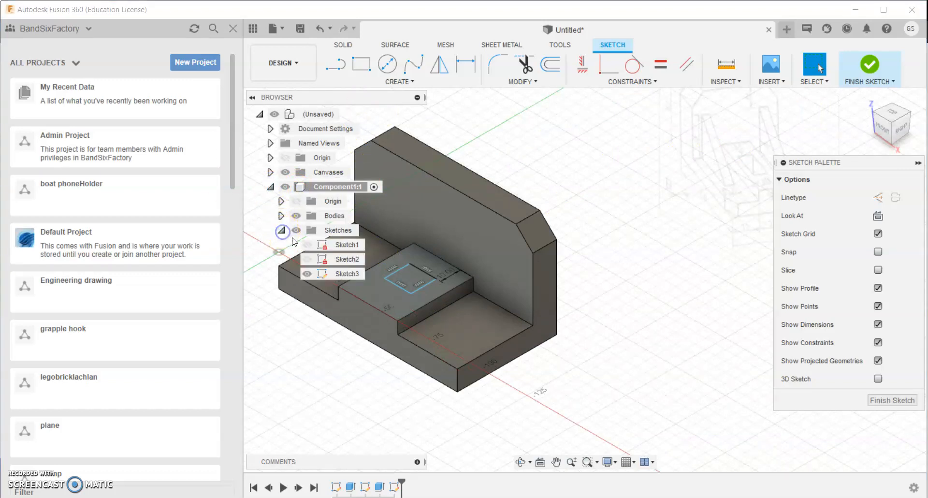
{"action": "left_click", "coordinate": [335, 274]}
{"action": "right_click", "coordinate": [336, 277]}
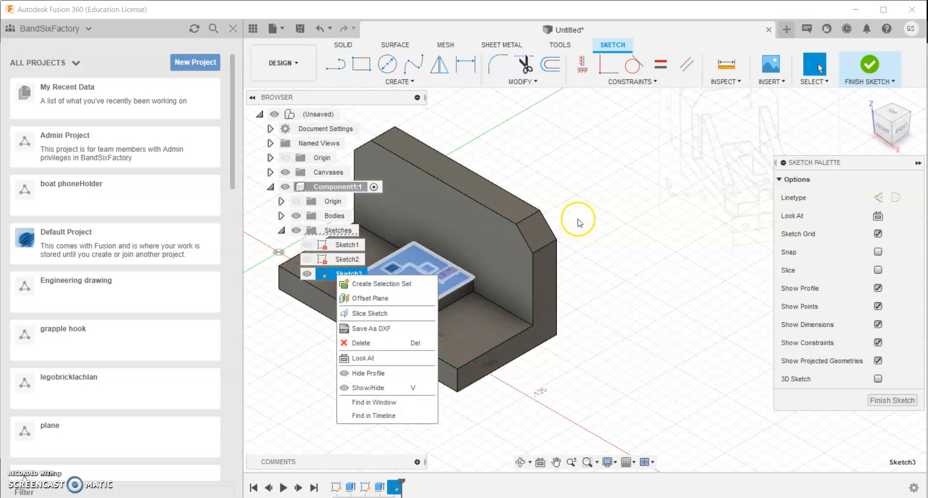
{"action": "left_click", "coordinate": [583, 281]}
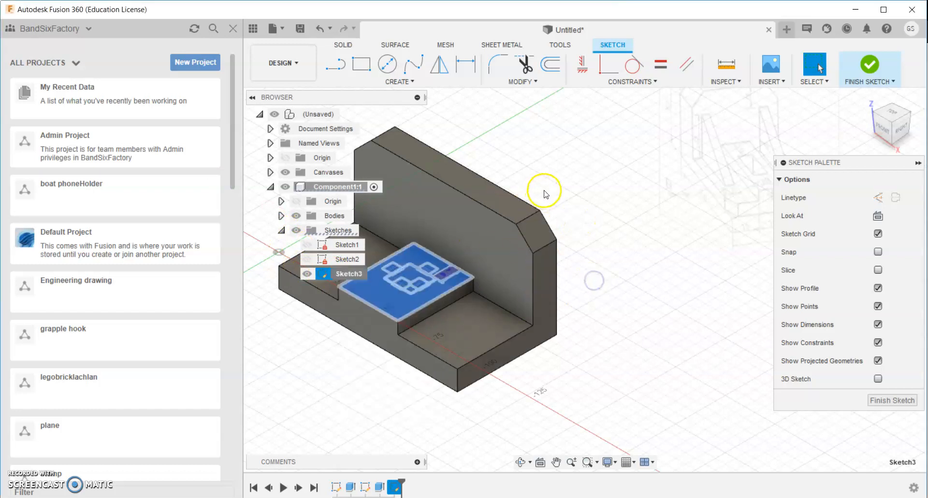
Dimension the rectangle's left edge 7 mm from the raised section's left edge
{"action": "left_click", "coordinate": [465, 64]}
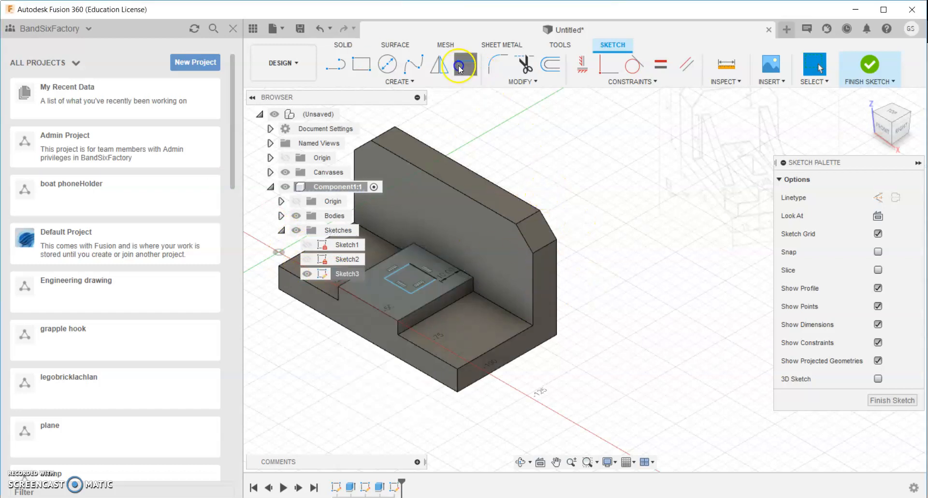
{"action": "left_click", "coordinate": [380, 263]}
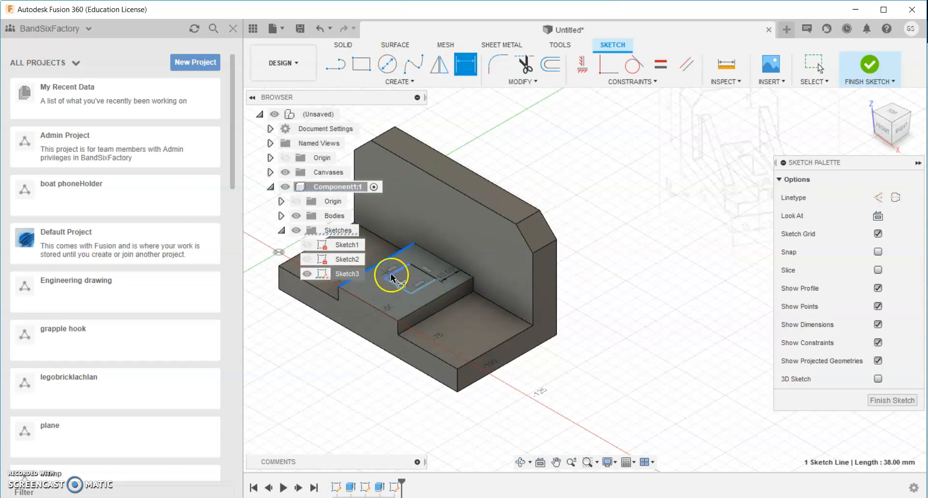
{"action": "left_click", "coordinate": [393, 277]}
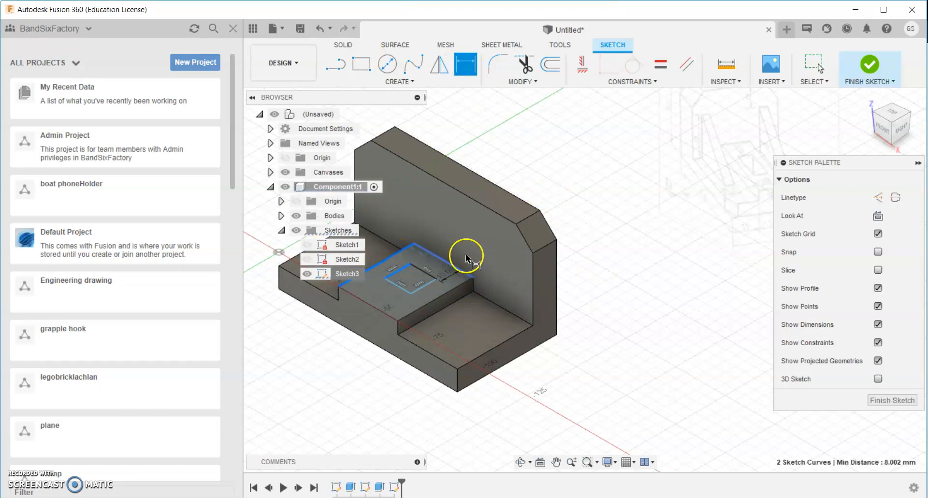
{"action": "left_click", "coordinate": [897, 113]}
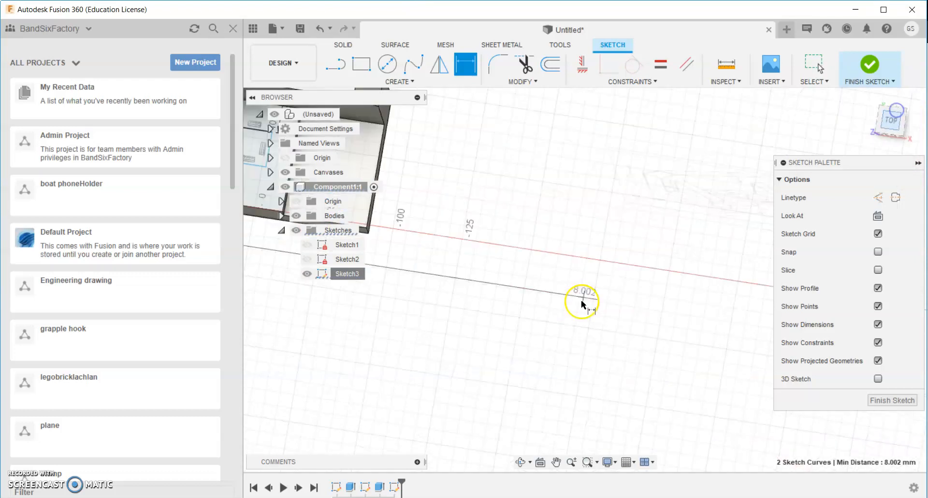
{"action": "scroll", "coordinate": [480, 290], "scroll_direction": "up", "scroll_amount": 3}
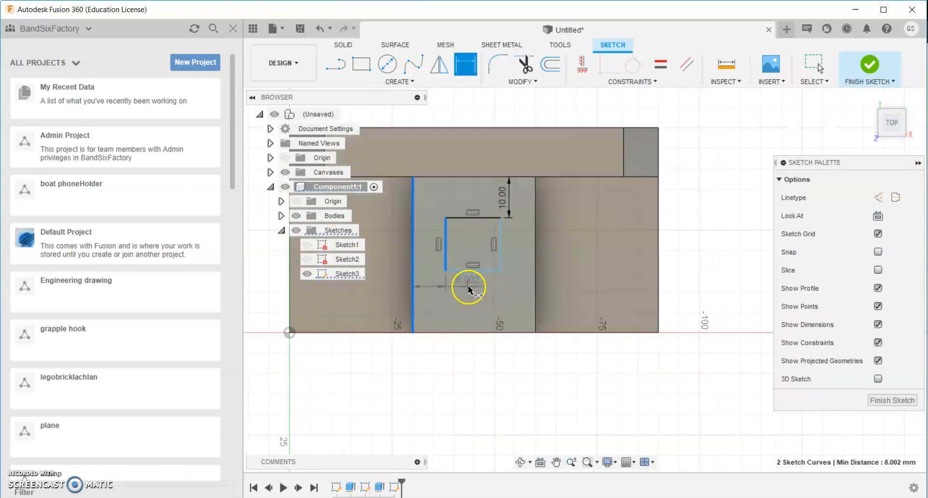
{"action": "left_click", "coordinate": [432, 291]}
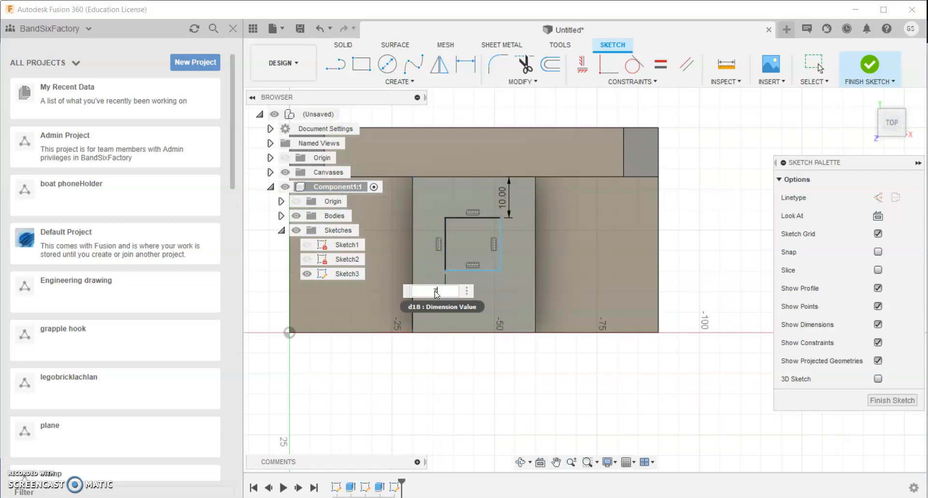
{"action": "key", "text": "Return"}
Dimension the rectangle as a 16 mm by 16 mm square
{"action": "left_click", "coordinate": [456, 272]}
{"action": "left_click", "coordinate": [468, 291]}
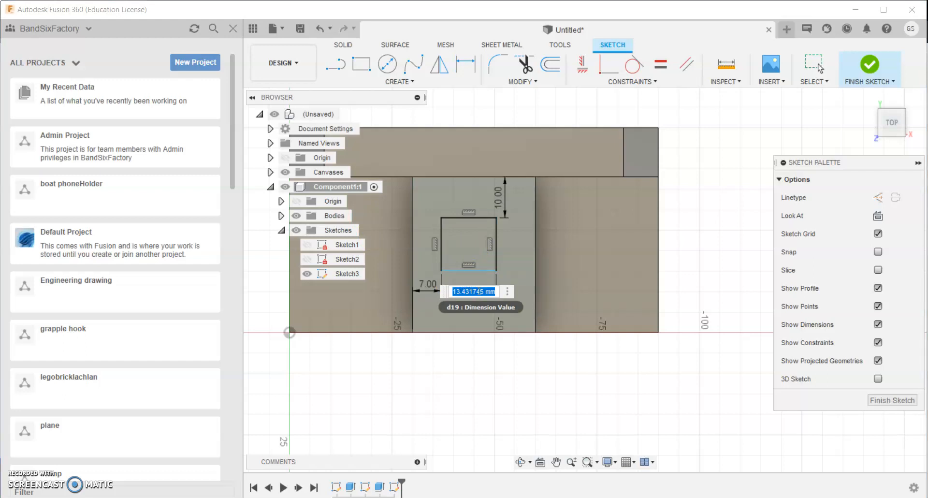
{"action": "type", "text": "16"}
{"action": "key", "text": "Return"}
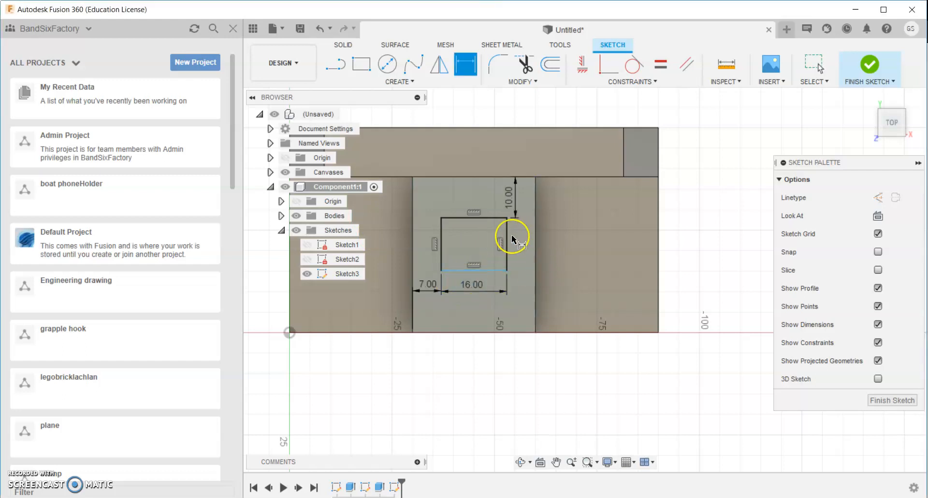
{"action": "left_click", "coordinate": [507, 239]}
{"action": "left_click", "coordinate": [524, 244]}
{"action": "type", "text": "16"}
{"action": "key", "text": "Return"}
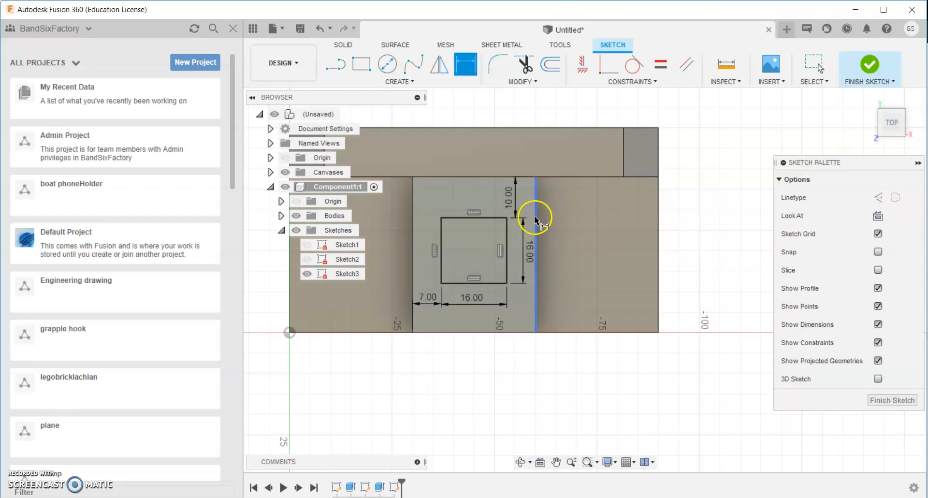
{"action": "right_click", "coordinate": [696, 219]}
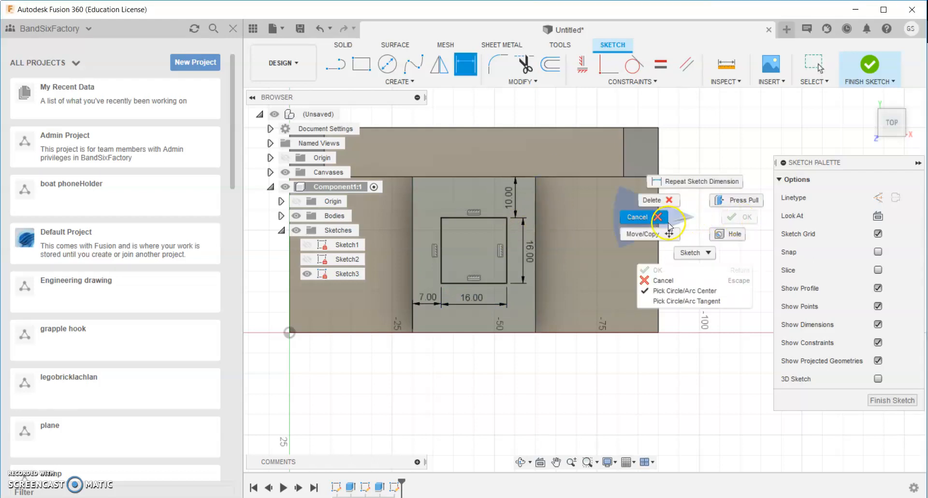
{"action": "left_click", "coordinate": [639, 216]}
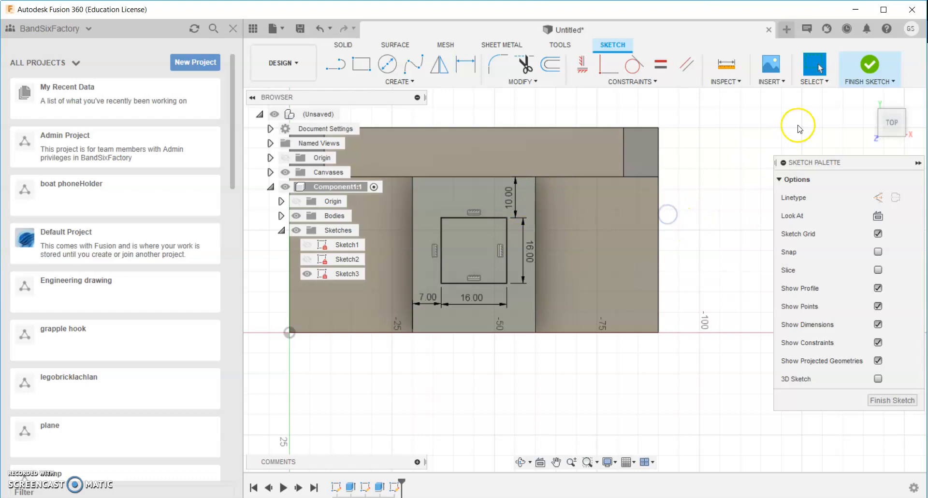
Finish the sketch and extrude the square profile as a cut with extent All to make the hole through the base
{"action": "left_click", "coordinate": [869, 66]}
{"action": "left_click", "coordinate": [891, 136]}
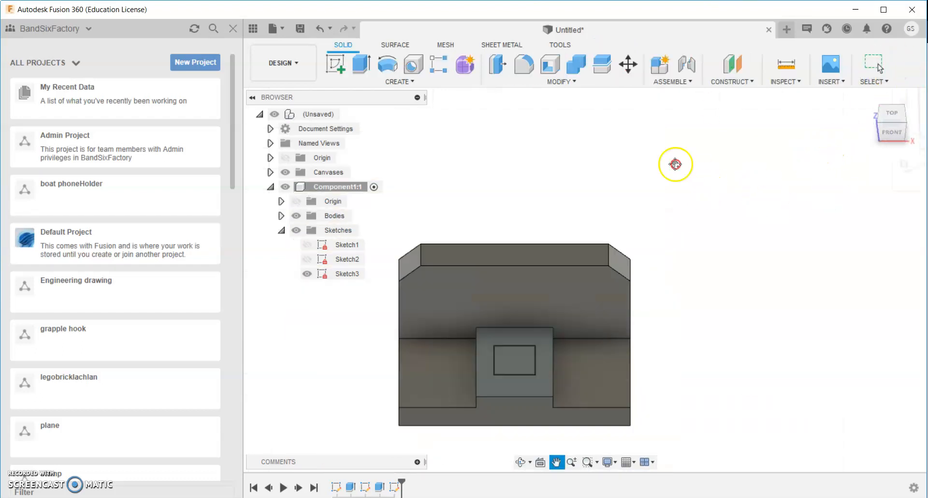
{"action": "left_click", "coordinate": [359, 64]}
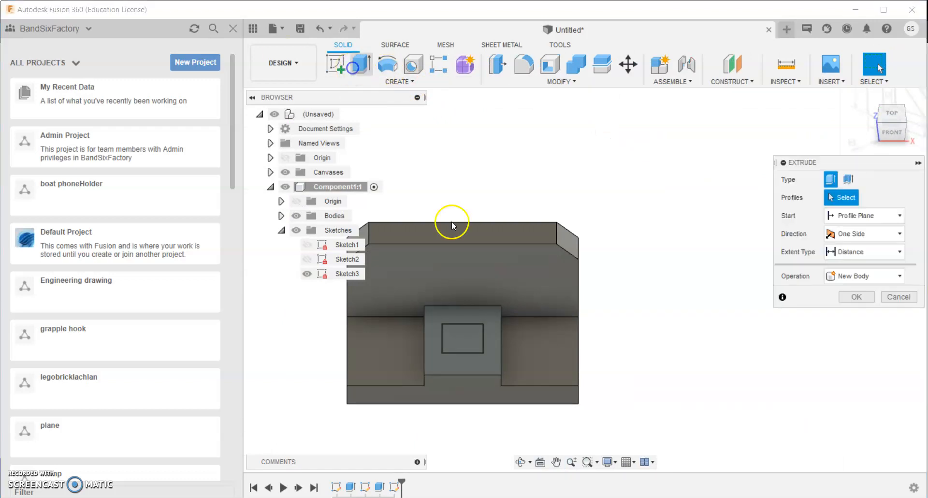
{"action": "left_click", "coordinate": [464, 332]}
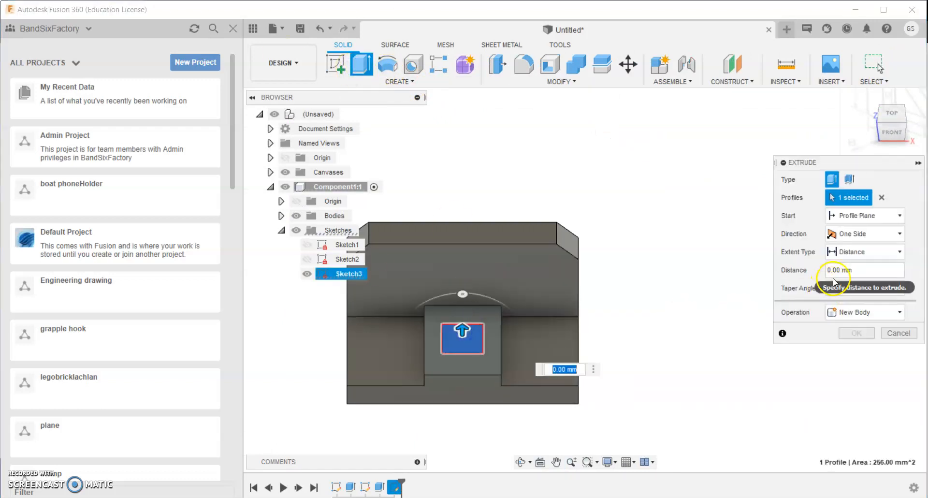
{"action": "left_click", "coordinate": [838, 254]}
{"action": "left_click", "coordinate": [845, 292]}
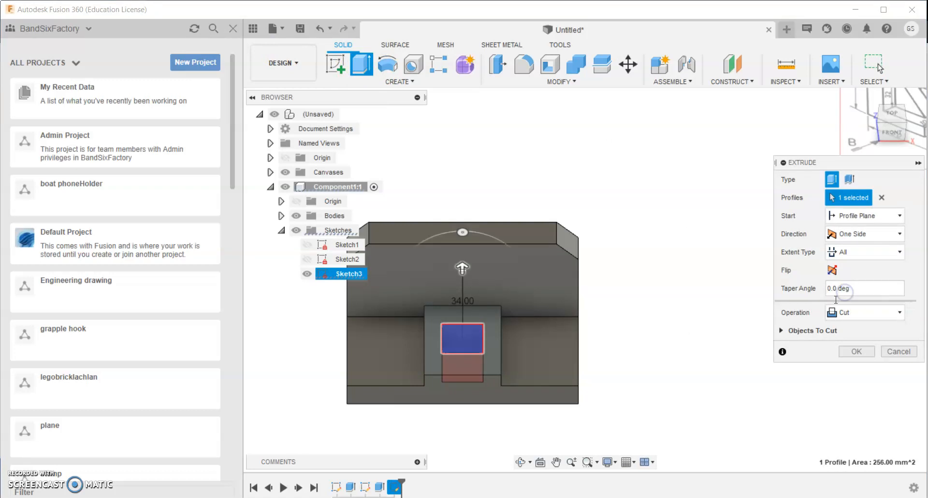
{"action": "left_click", "coordinate": [853, 351]}
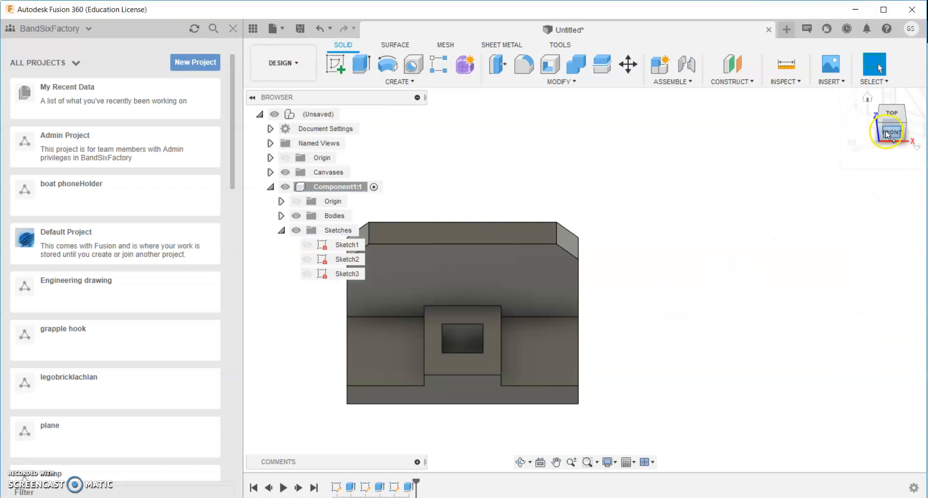
Examine the drawing canvas for the triangular ribs' dimensions and their distance from the base's ends
{"action": "scroll", "coordinate": [723, 271], "scroll_direction": "down", "scroll_amount": 2}
{"action": "middle_click_drag", "start_coordinate": [722, 271], "coordinate": [596, 361]}
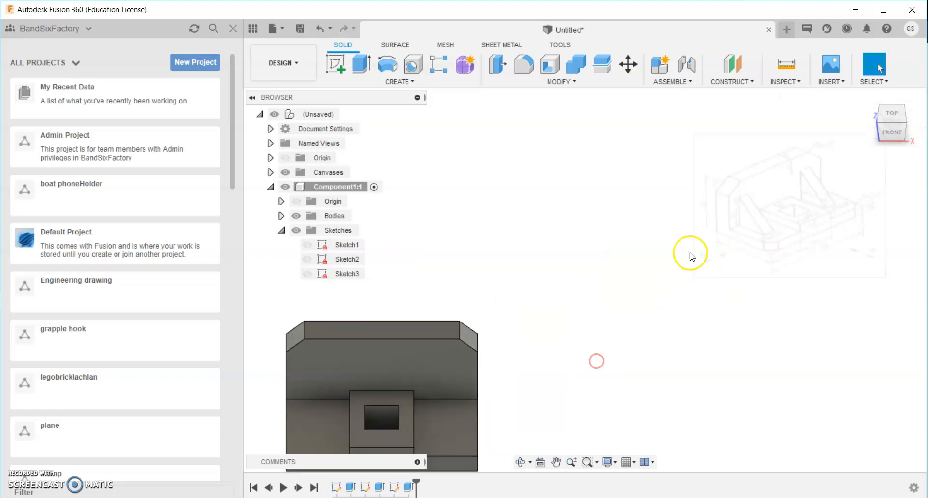
{"action": "scroll", "coordinate": [738, 224], "scroll_direction": "up", "scroll_amount": 3}
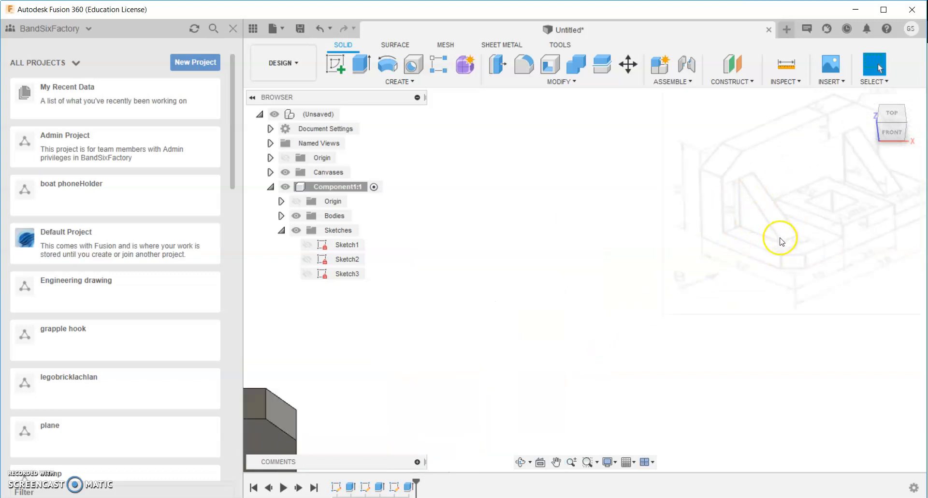
{"action": "scroll", "coordinate": [750, 224], "scroll_direction": "up", "scroll_amount": 3}
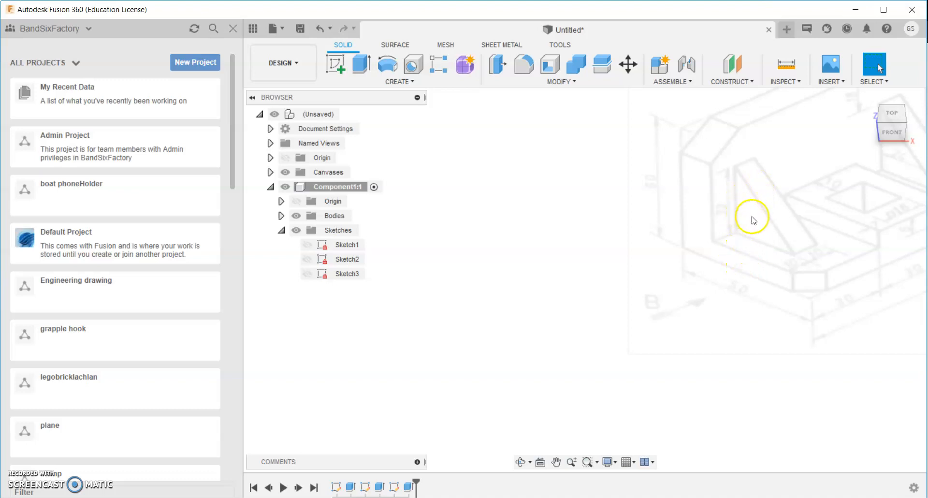
{"action": "scroll", "coordinate": [857, 216], "scroll_direction": "down", "scroll_amount": 1}
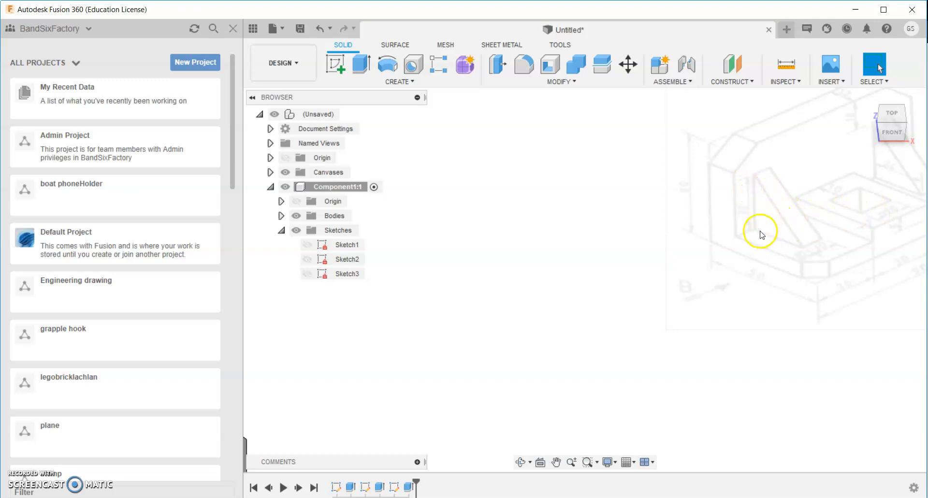
{"action": "middle_click_drag", "start_coordinate": [787, 220], "coordinate": [638, 242]}
{"action": "scroll", "coordinate": [756, 204], "scroll_direction": "up", "scroll_amount": 3}
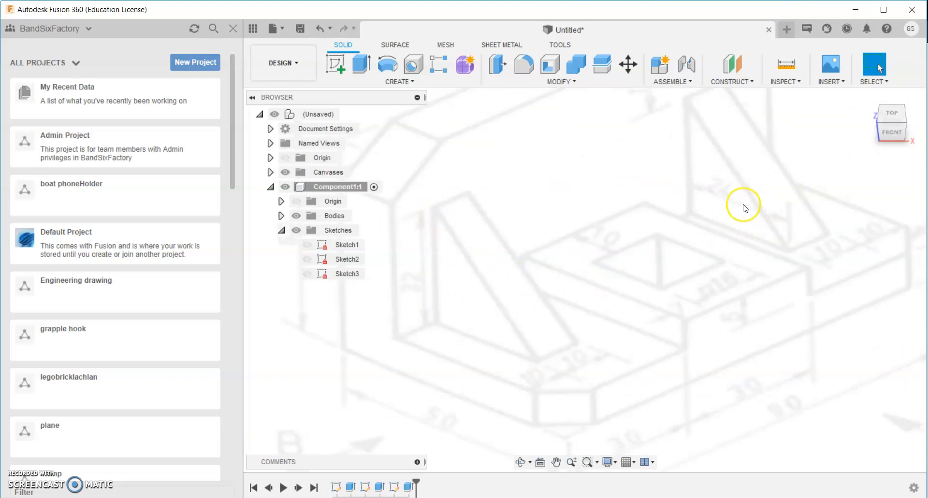
{"action": "scroll", "coordinate": [710, 253], "scroll_direction": "down", "scroll_amount": 5}
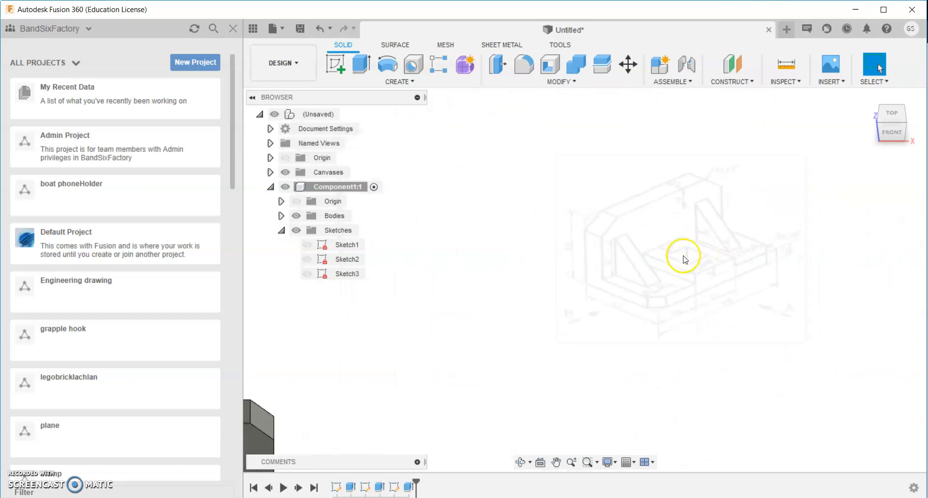
Create a construction plane offset 10 mm from the YZ plane into the bracket
{"action": "left_click", "coordinate": [881, 129]}
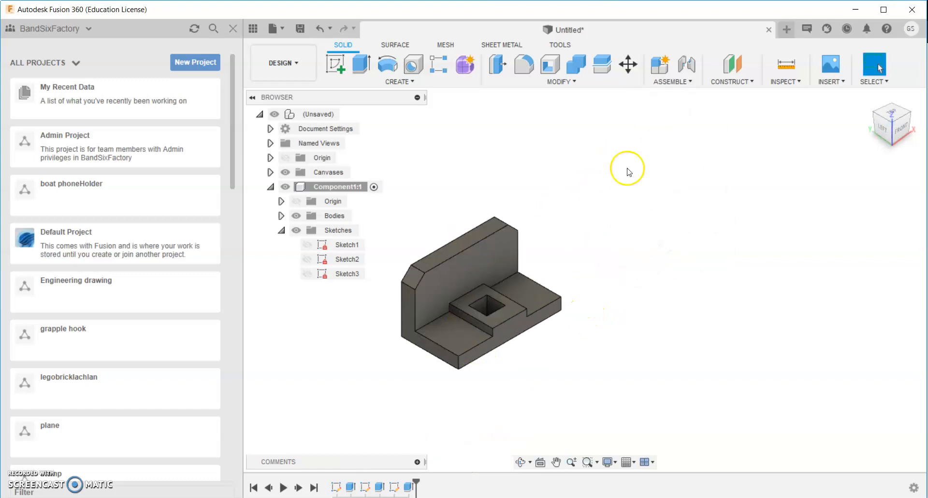
{"action": "left_click", "coordinate": [733, 82]}
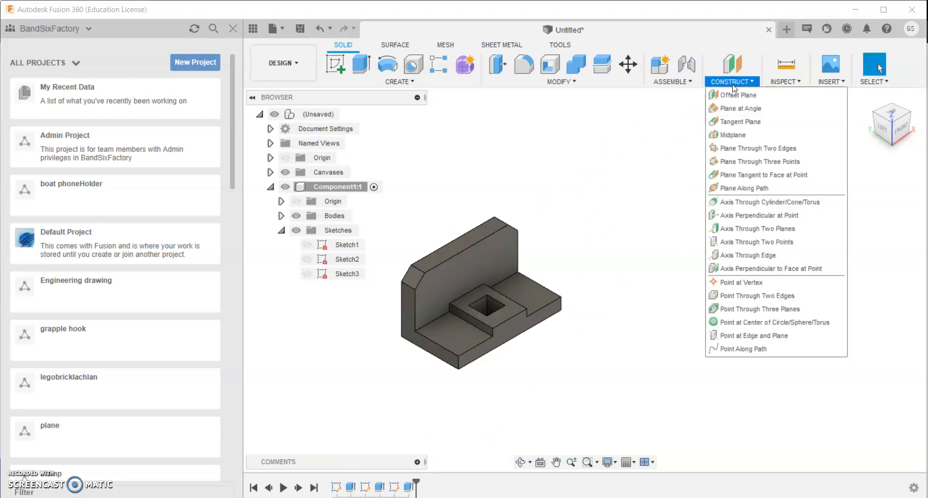
{"action": "left_click", "coordinate": [730, 96]}
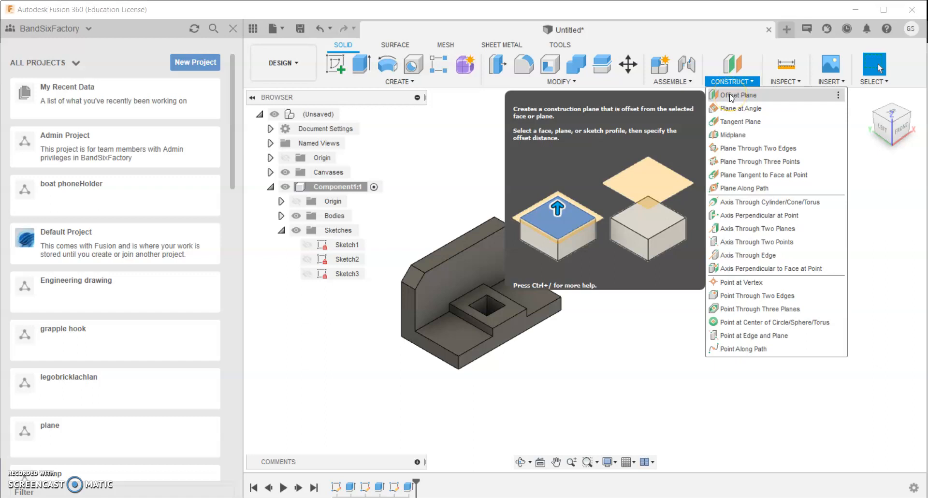
{"action": "left_click", "coordinate": [731, 96]}
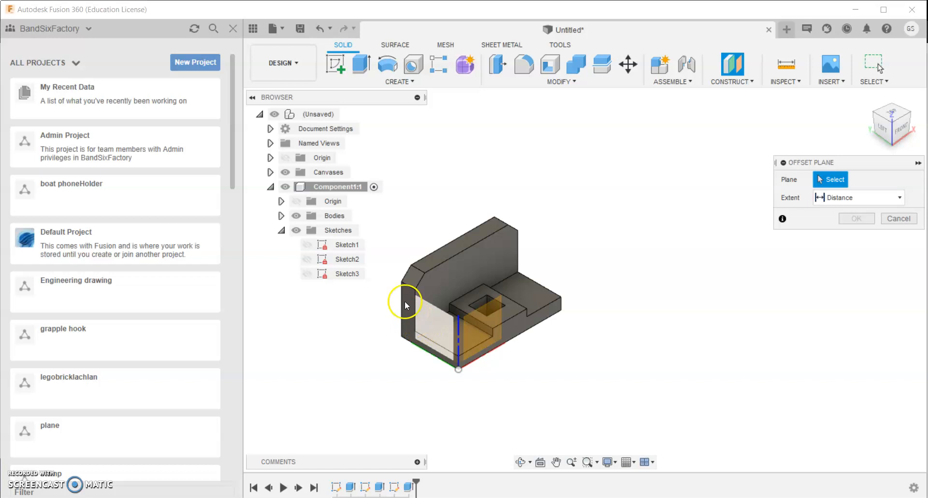
{"action": "left_click", "coordinate": [421, 322]}
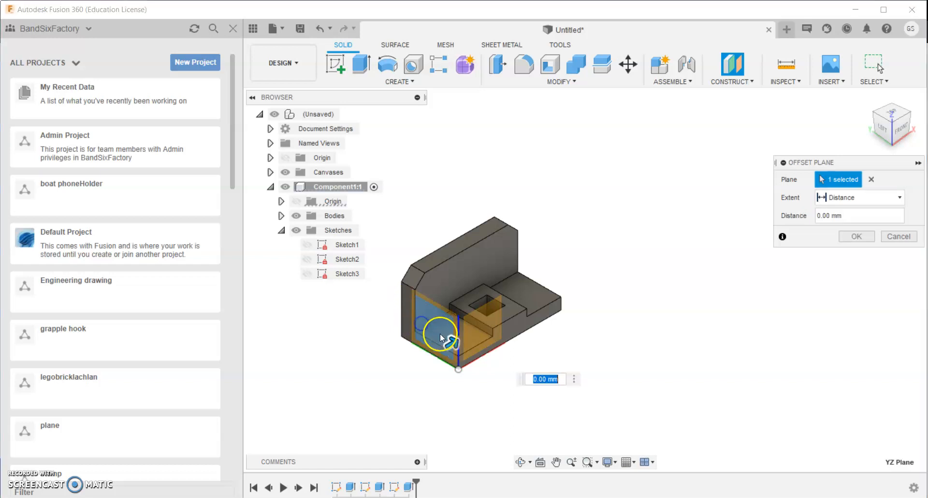
{"action": "middle_click_drag", "start_coordinate": [711, 193], "coordinate": [607, 348]}
{"action": "scroll", "coordinate": [627, 198], "scroll_direction": "up", "scroll_amount": 5}
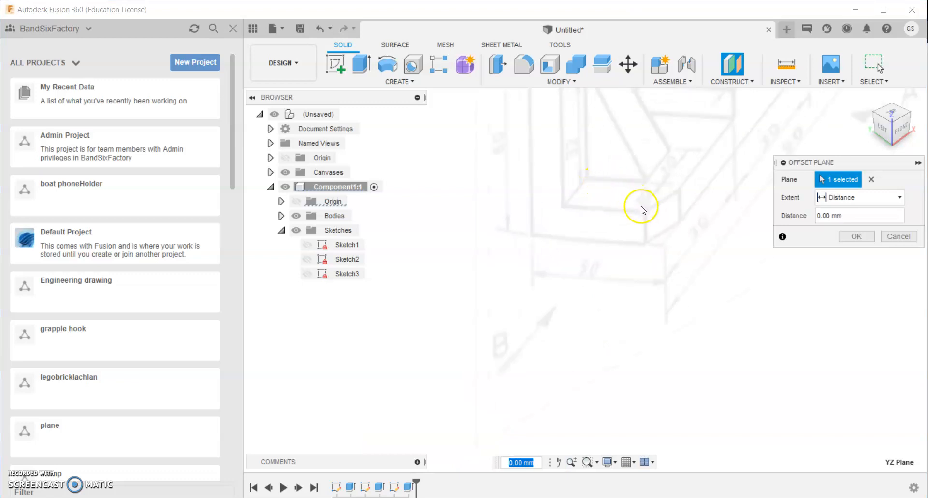
{"action": "scroll", "coordinate": [629, 227], "scroll_direction": "down", "scroll_amount": 6}
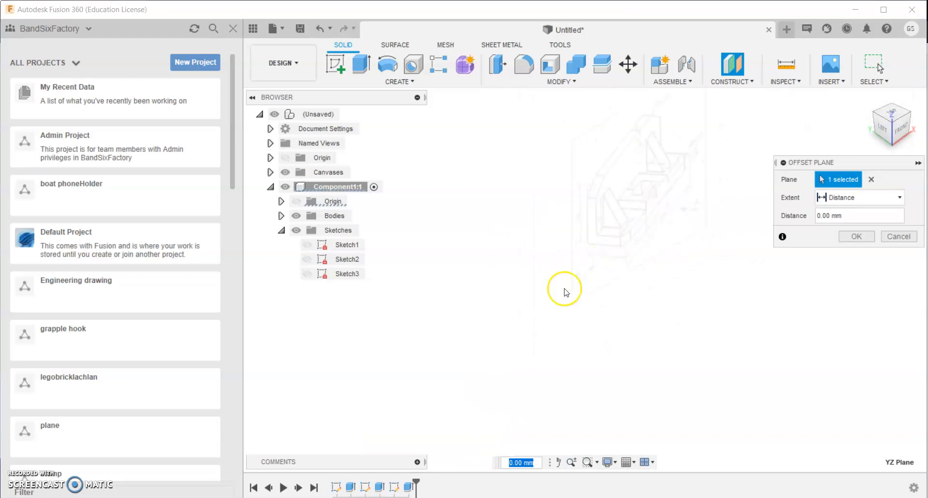
{"action": "middle_click_drag", "start_coordinate": [515, 308], "coordinate": [553, 247]}
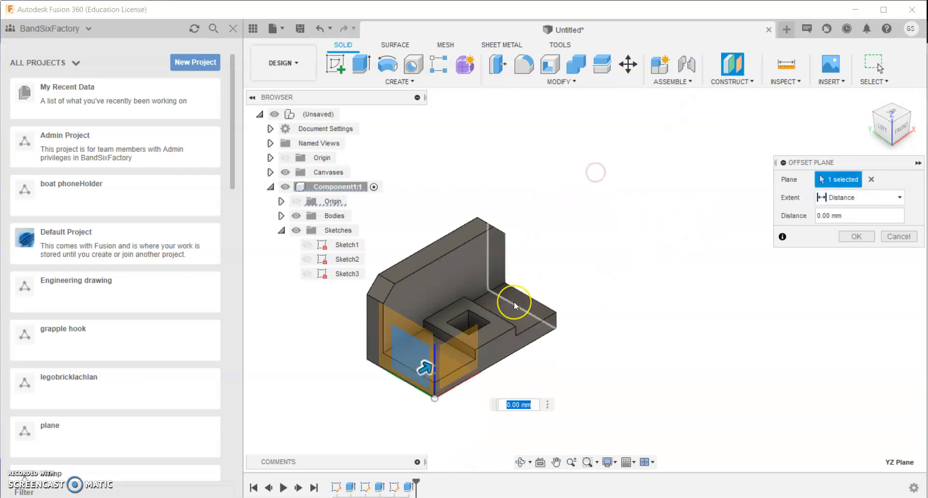
{"action": "type", "text": "10"}
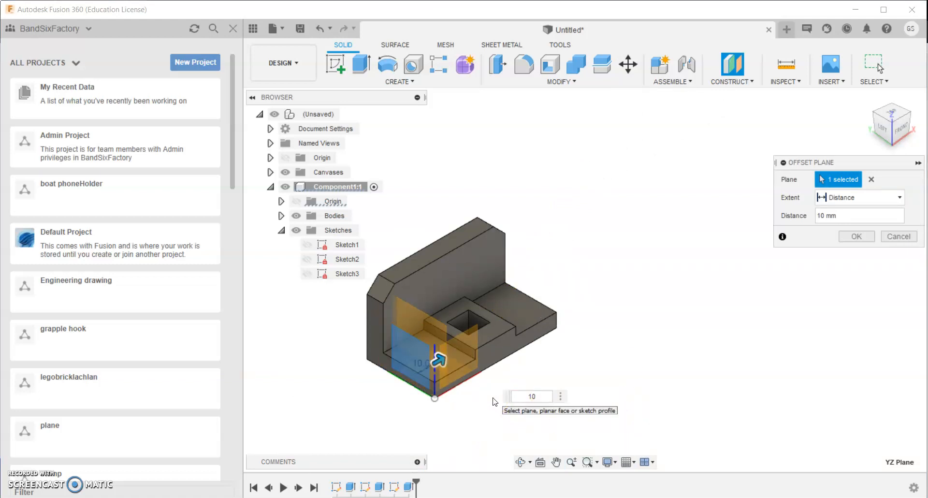
{"action": "key", "text": "Return"}
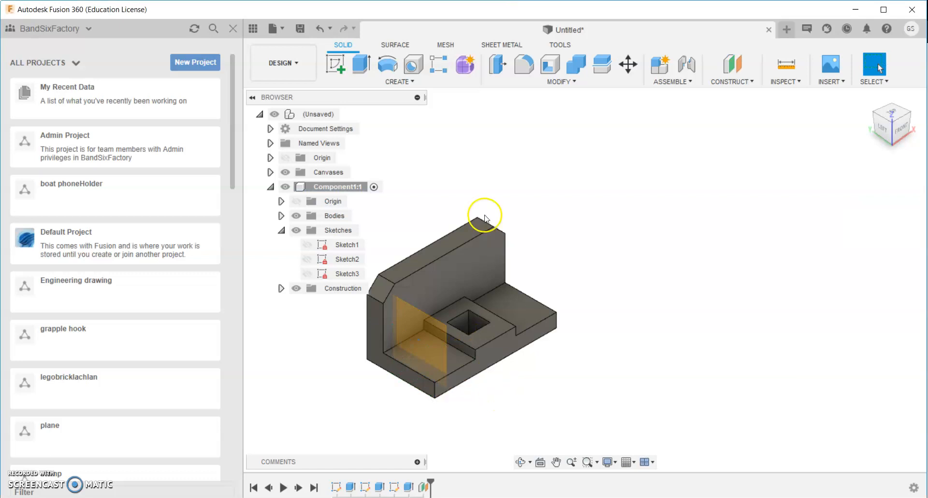
Start a sketch on the offset construction plane and activate the Rectangle tool
{"action": "left_click", "coordinate": [335, 64]}
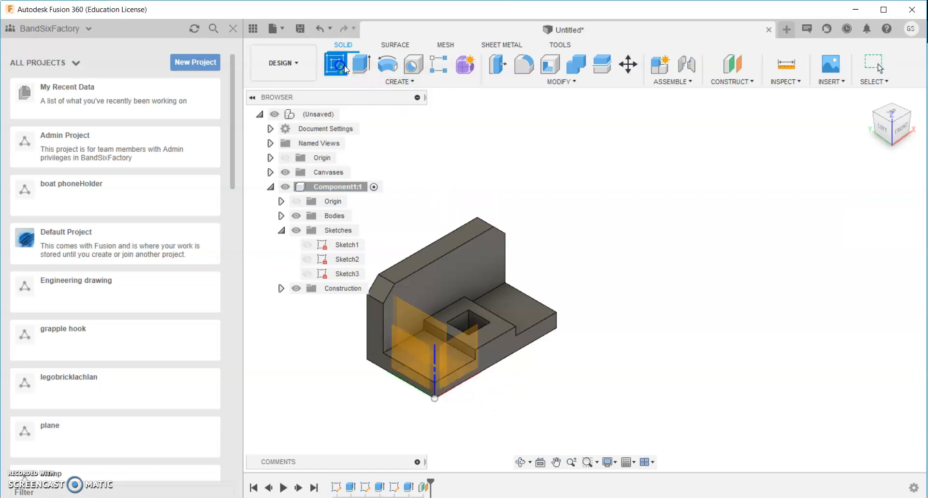
{"action": "left_click", "coordinate": [430, 324]}
{"action": "scroll", "coordinate": [576, 262], "scroll_direction": "up", "scroll_amount": 3}
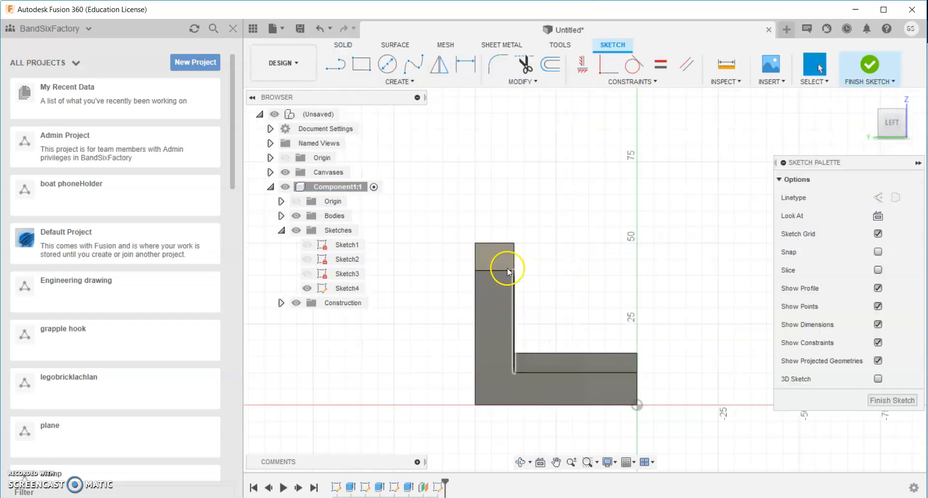
{"action": "left_click", "coordinate": [362, 64]}
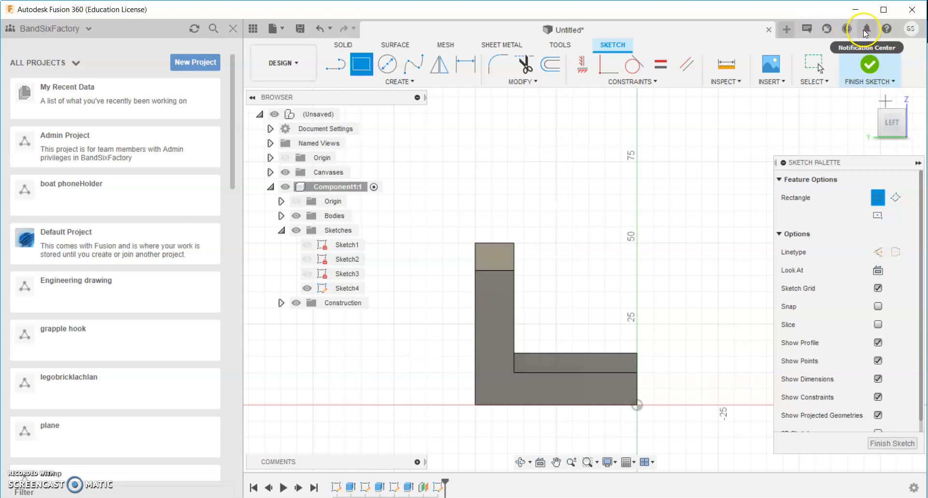
Enable Auto project edges on reference in the general Design preferences and accept the change
{"action": "left_click", "coordinate": [911, 30]}
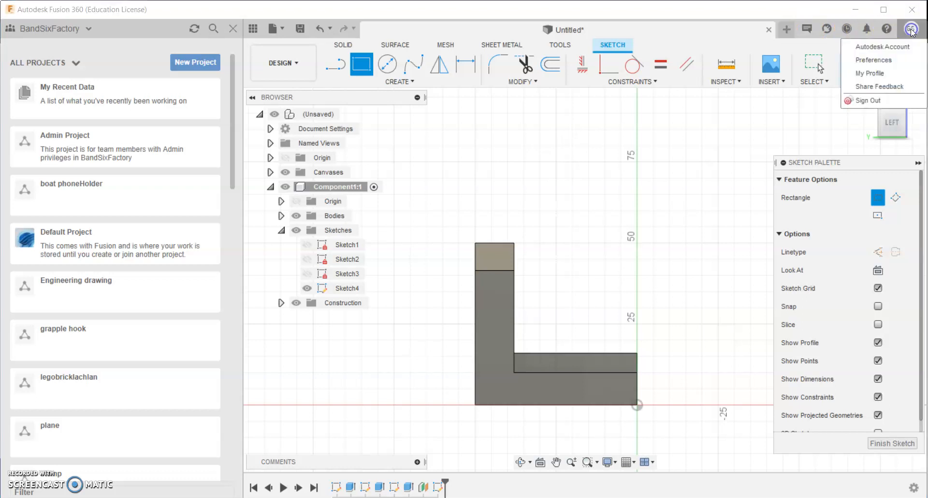
{"action": "left_click", "coordinate": [894, 58]}
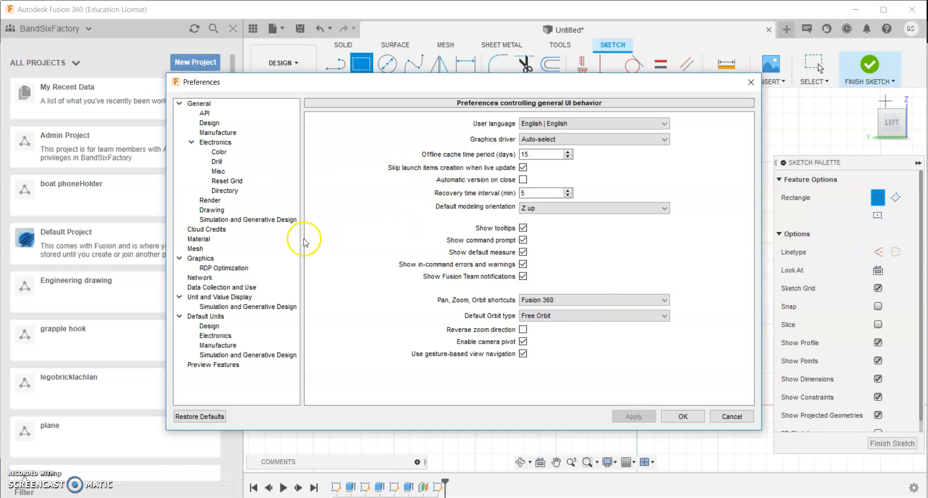
{"action": "left_click", "coordinate": [212, 123]}
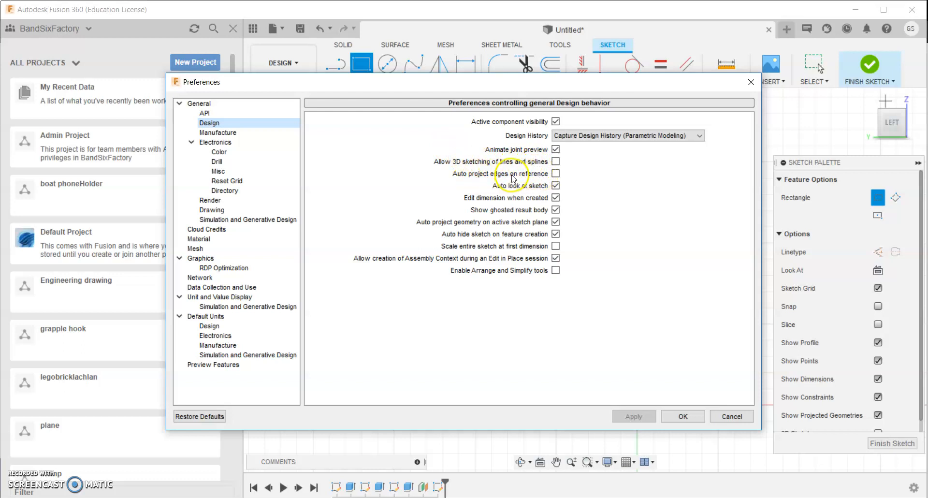
{"action": "left_click", "coordinate": [556, 174]}
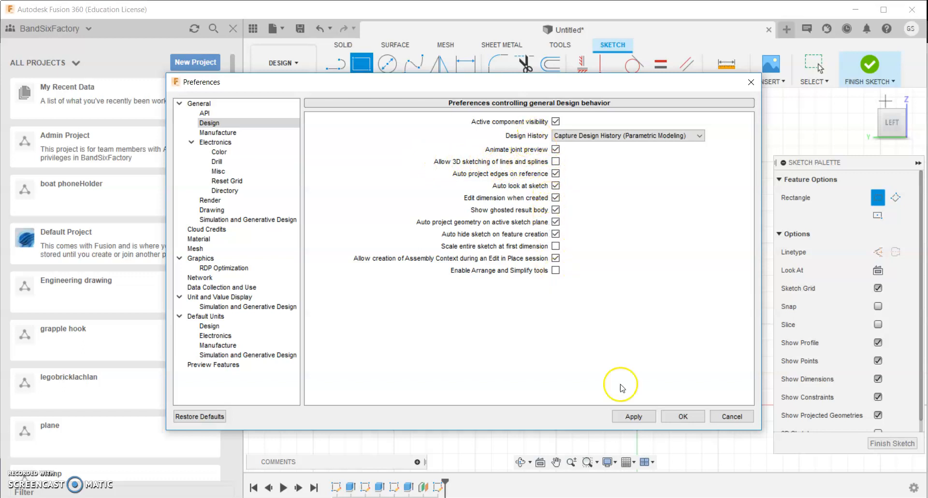
{"action": "left_click", "coordinate": [669, 416]}
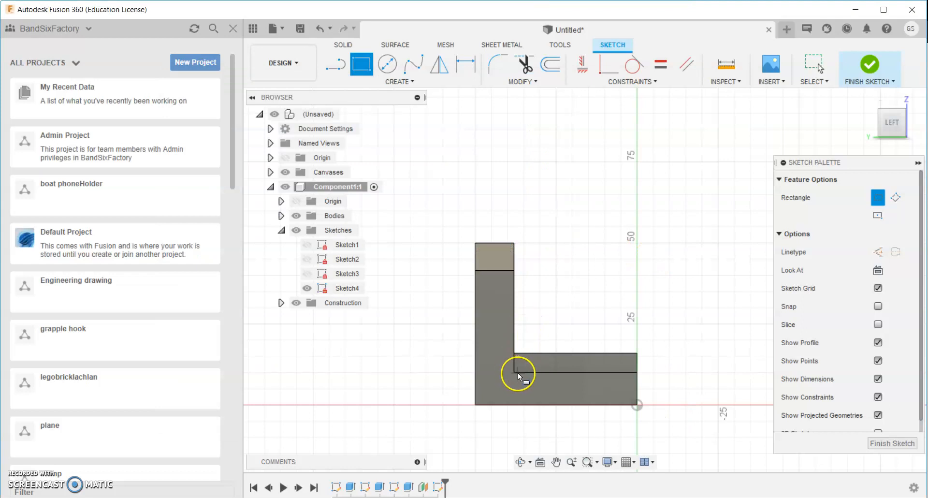
{"action": "scroll", "coordinate": [516, 370], "scroll_direction": "up", "scroll_amount": 2}
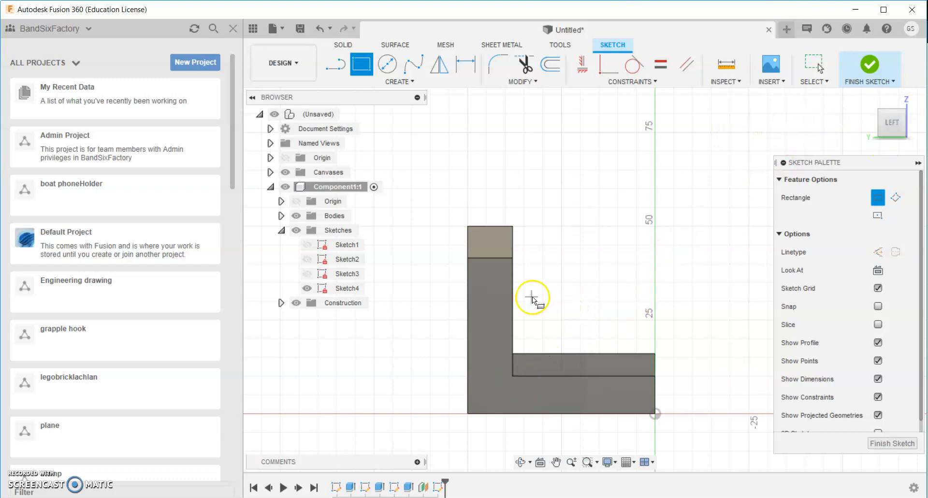
{"action": "left_click", "coordinate": [513, 376]}
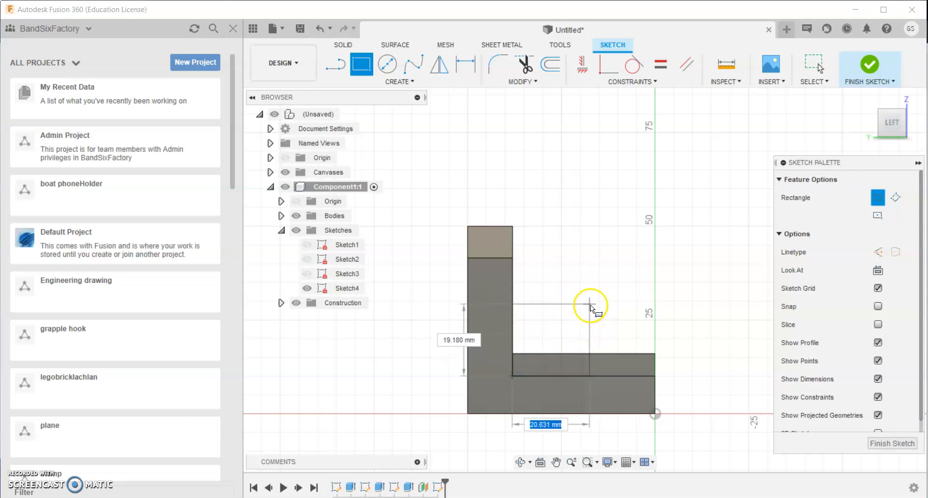
{"action": "key", "text": "Escape"}
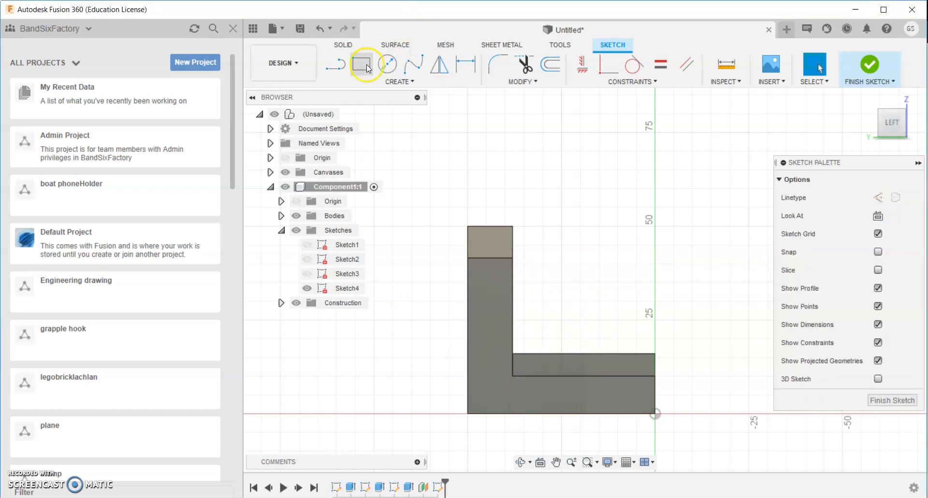
Try to draw a 32 mm line from the inner corner between the base and the upright wall
{"action": "left_click", "coordinate": [336, 65]}
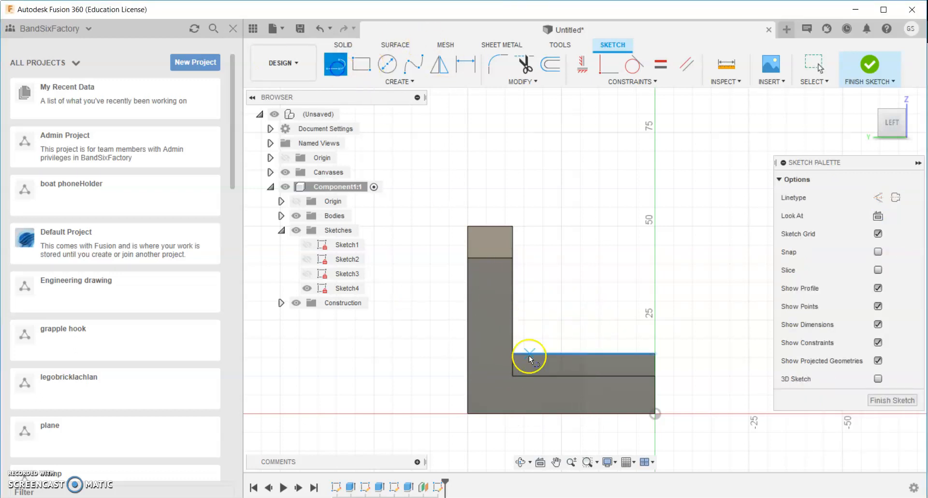
{"action": "left_click", "coordinate": [512, 378]}
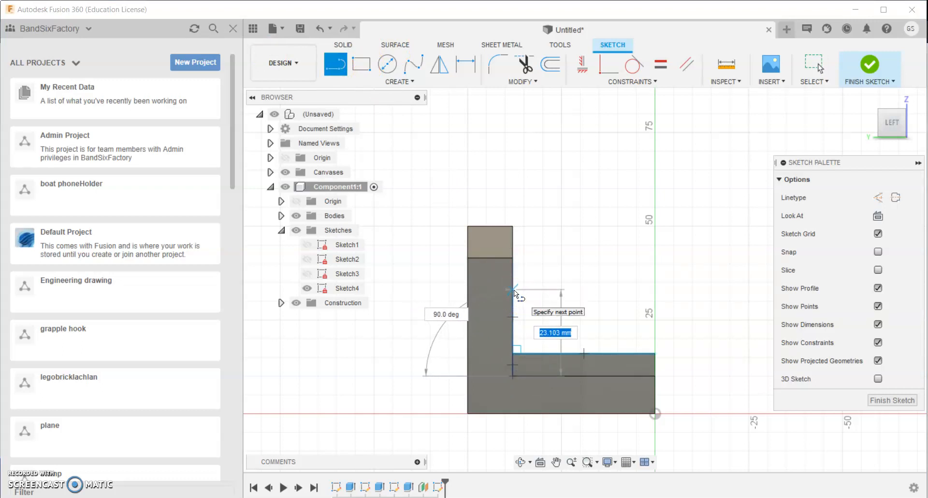
{"action": "type", "text": "32"}
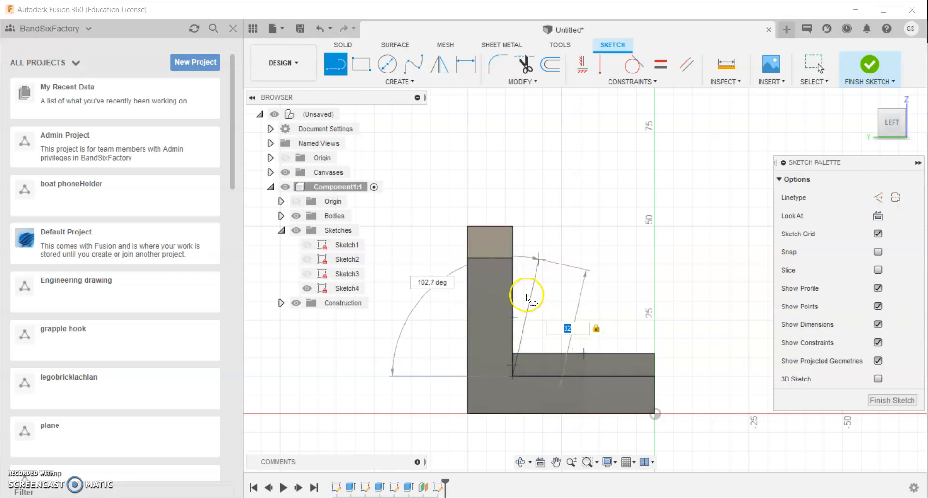
{"action": "scroll", "coordinate": [530, 300], "scroll_direction": "up", "scroll_amount": 1}
{"action": "scroll", "coordinate": [673, 214], "scroll_direction": "down", "scroll_amount": 6}
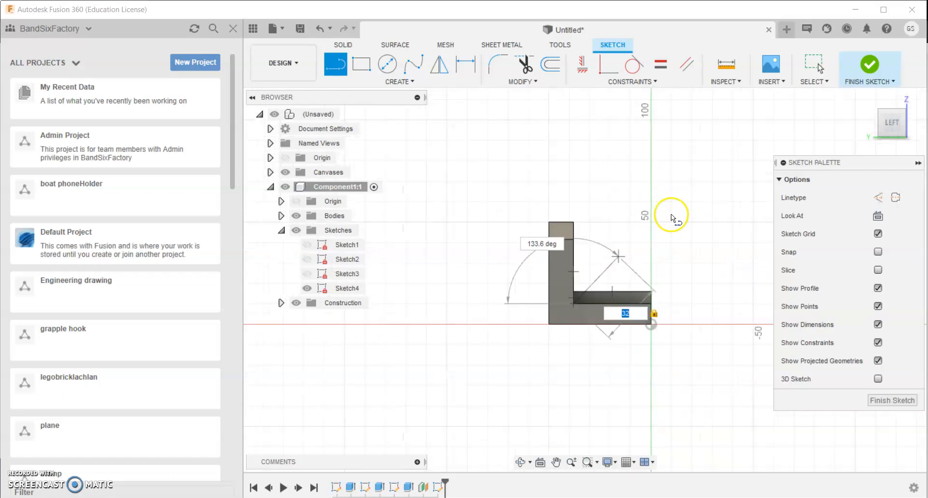
{"action": "scroll", "coordinate": [727, 188], "scroll_direction": "down", "scroll_amount": 1}
{"action": "middle_click_drag", "start_coordinate": [730, 177], "coordinate": [603, 291]}
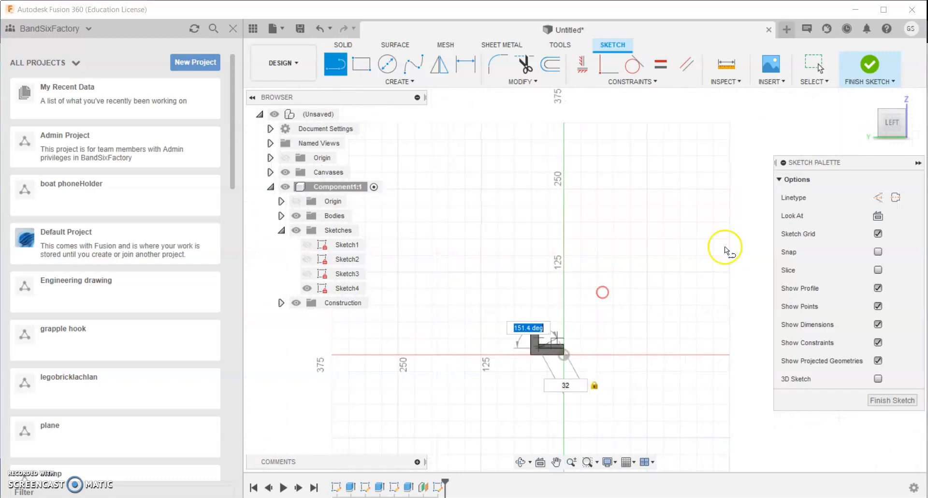
{"action": "right_click", "coordinate": [777, 143]}
{"action": "left_click", "coordinate": [746, 142]}
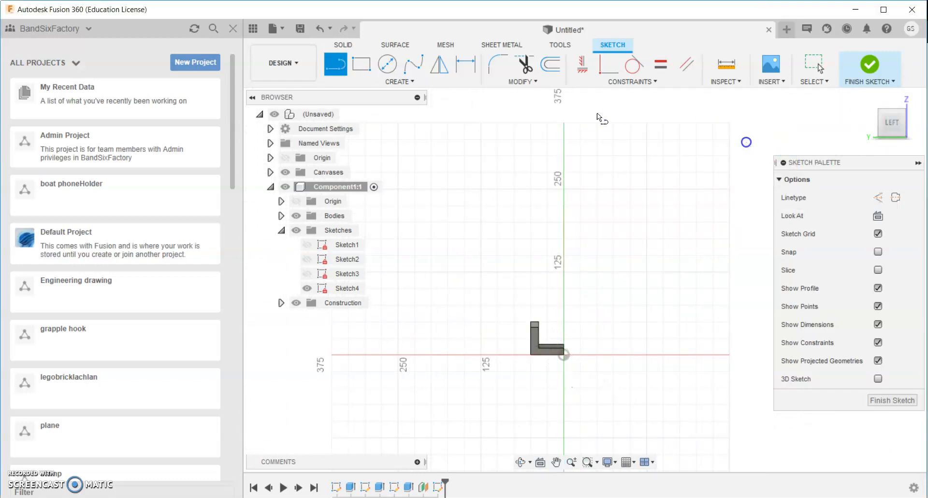
Examine the drawing canvas again for the rib's height and its position on the base, and return to the left view
{"action": "left_click", "coordinate": [903, 113]}
{"action": "scroll", "coordinate": [677, 188], "scroll_direction": "up", "scroll_amount": 10}
{"action": "scroll", "coordinate": [647, 194], "scroll_direction": "up", "scroll_amount": 3}
{"action": "middle_click_drag", "start_coordinate": [604, 208], "coordinate": [607, 261]}
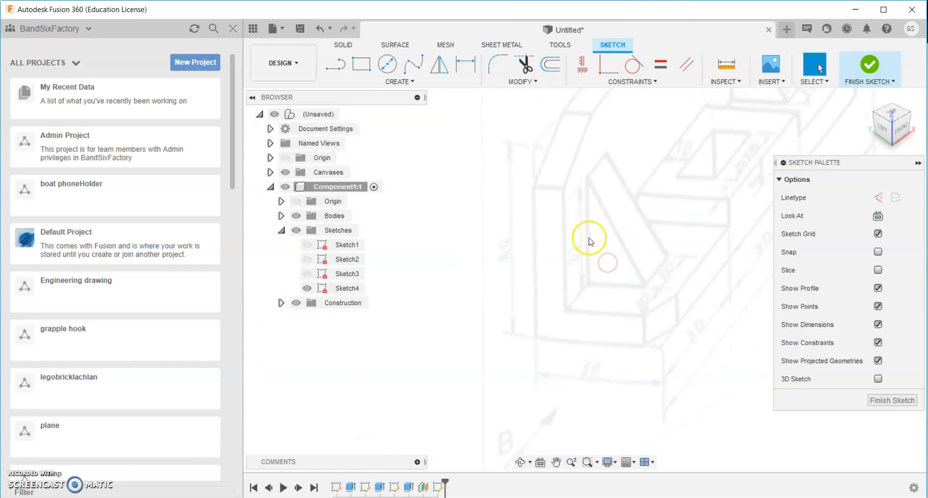
{"action": "middle_click_drag", "start_coordinate": [659, 203], "coordinate": [642, 221]}
{"action": "scroll", "coordinate": [643, 221], "scroll_direction": "up", "scroll_amount": 5}
{"action": "scroll", "coordinate": [642, 211], "scroll_direction": "down", "scroll_amount": 7}
{"action": "scroll", "coordinate": [641, 210], "scroll_direction": "down", "scroll_amount": 8}
{"action": "left_click", "coordinate": [881, 130]}
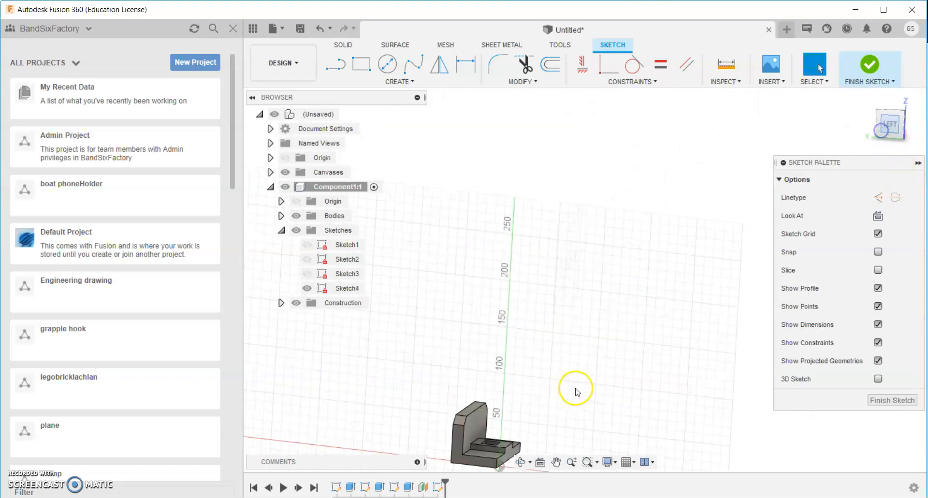
Draw a 32 mm vertical line up the upright wall's inner face from the inner corner with the base
{"action": "left_click", "coordinate": [334, 63]}
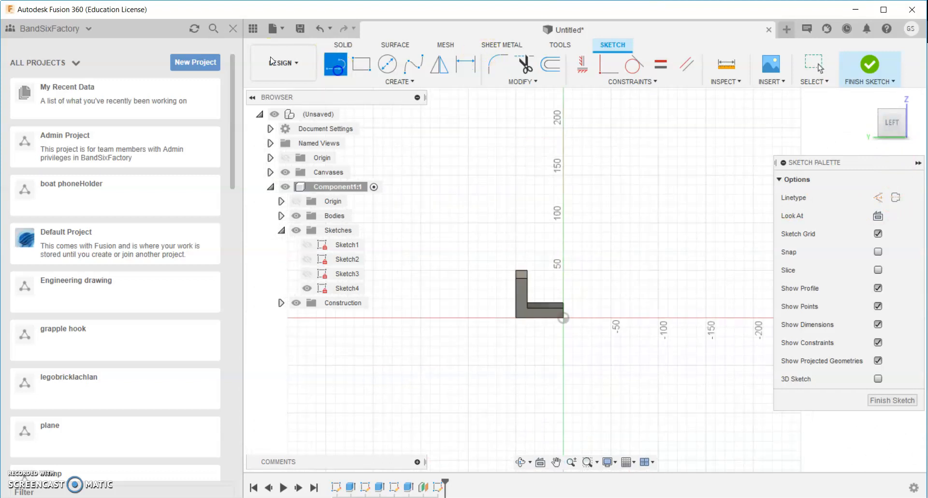
{"action": "scroll", "coordinate": [529, 304], "scroll_direction": "up", "scroll_amount": 6}
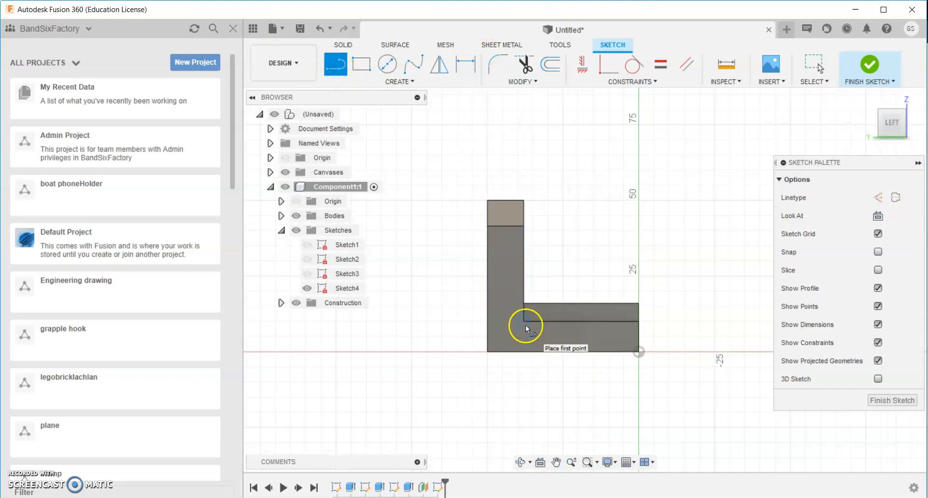
{"action": "left_click", "coordinate": [524, 321]}
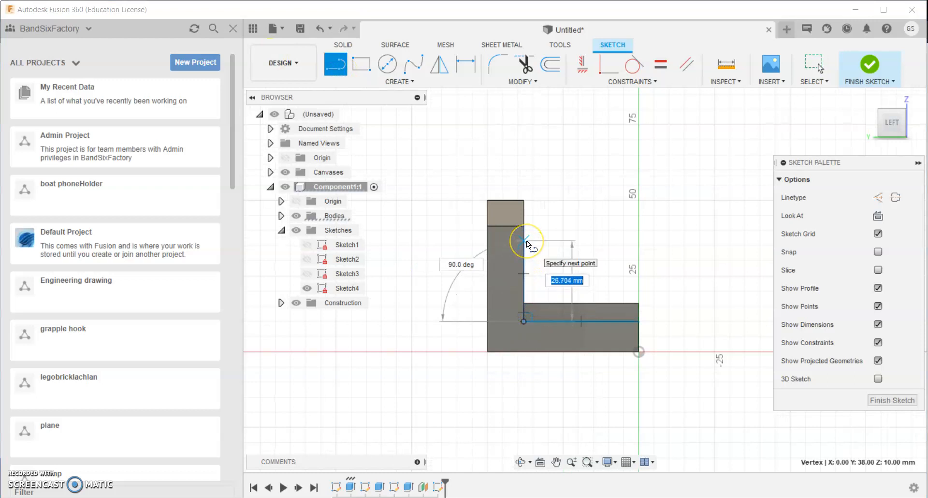
{"action": "key", "text": "Return"}
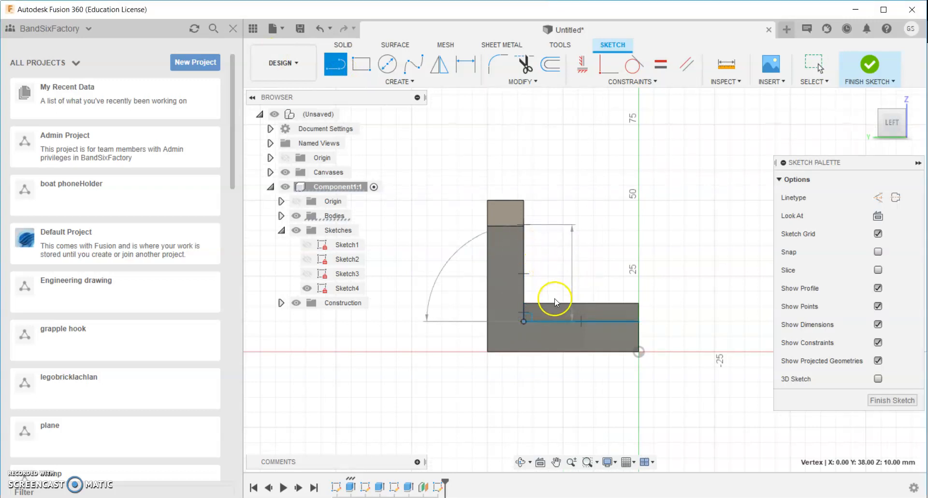
{"action": "key", "text": "Escape"}
{"action": "scroll", "coordinate": [592, 303], "scroll_direction": "down", "scroll_amount": 2}
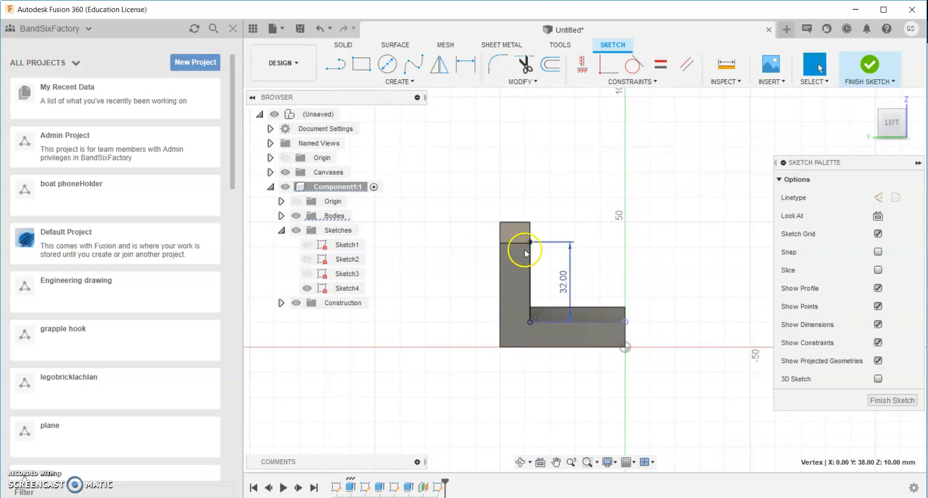
Draw a 24 mm horizontal line along the base's top edge from the same inner corner
{"action": "scroll", "coordinate": [524, 249], "scroll_direction": "up", "scroll_amount": 1}
{"action": "key", "text": "l"}
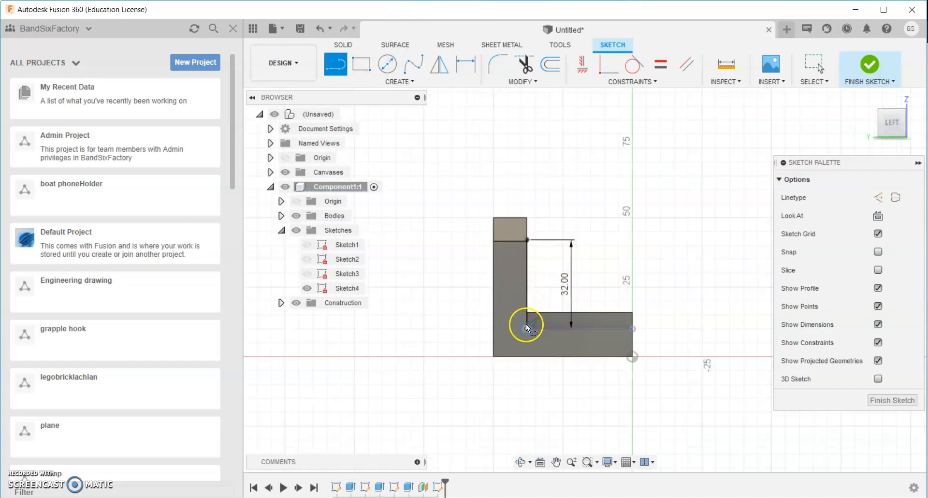
{"action": "left_click", "coordinate": [527, 327]}
{"action": "type", "text": "24"}
{"action": "key", "text": "Return"}
{"action": "key", "text": "Escape"}
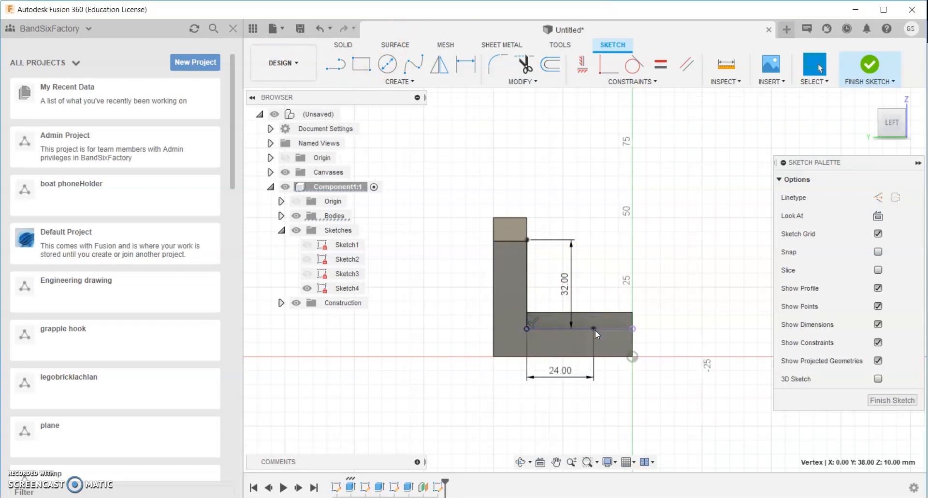
Close the rib triangle with a sloping line between the ends of the 24 mm and 32 mm lines, and finish the sketch
{"action": "left_click", "coordinate": [340, 65]}
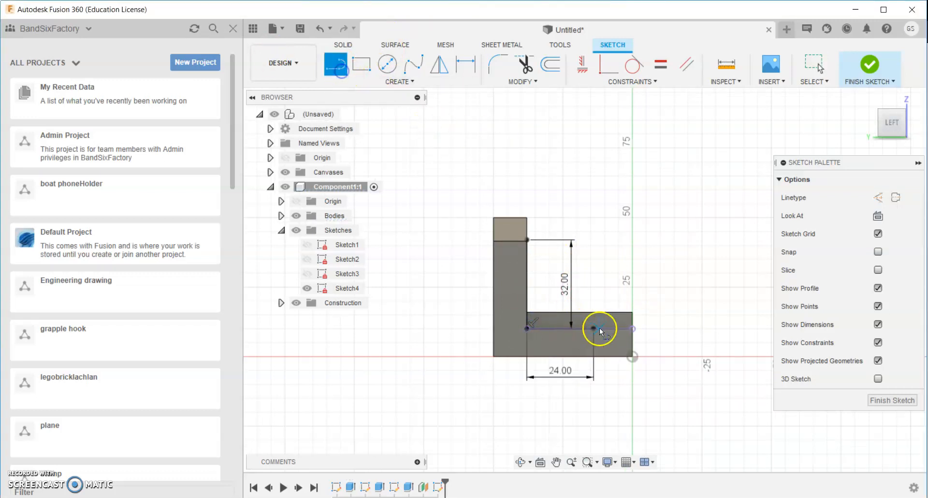
{"action": "left_click", "coordinate": [594, 328]}
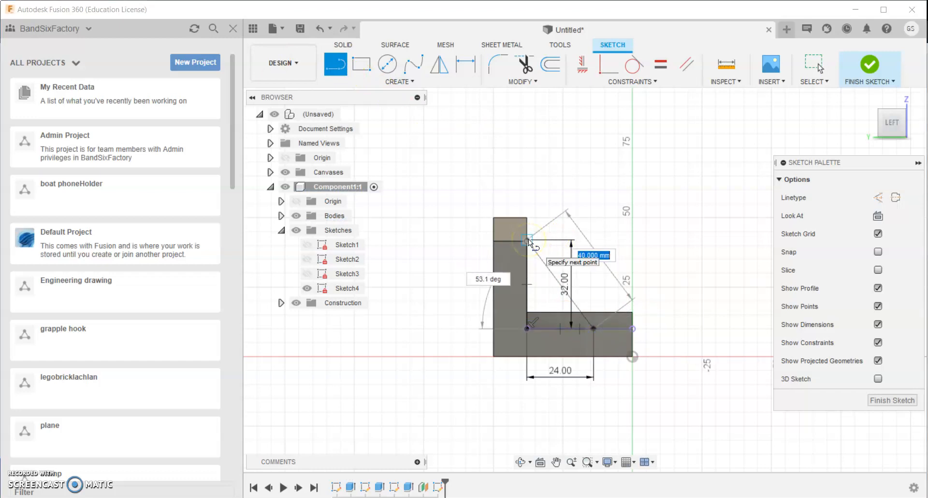
{"action": "left_click", "coordinate": [528, 240]}
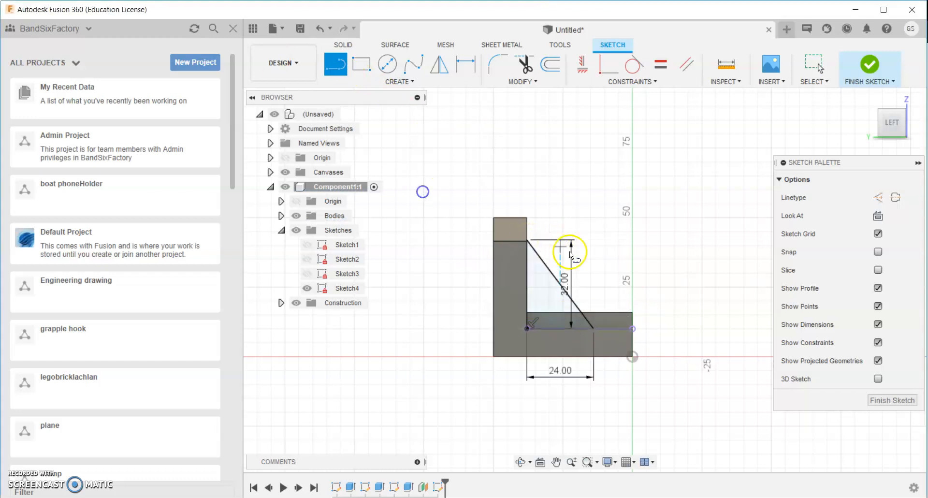
{"action": "left_click", "coordinate": [865, 67]}
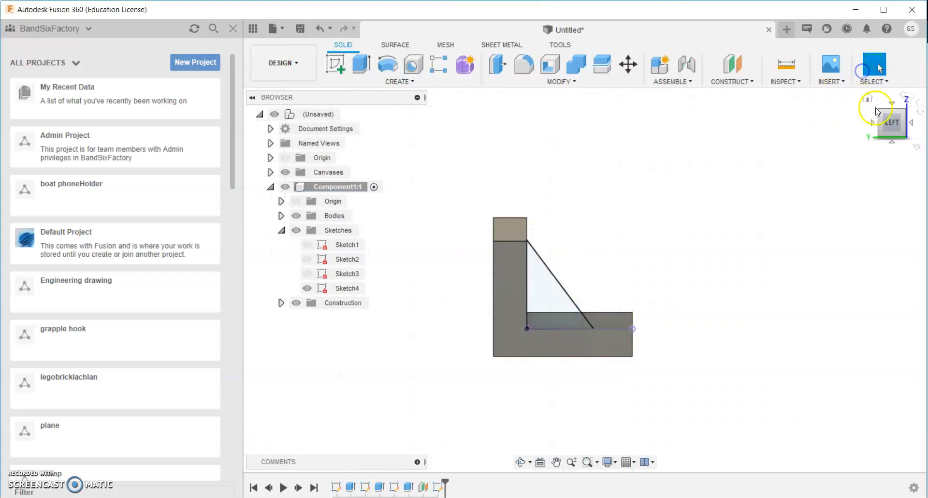
Extrude the triangular rib profile 10 mm towards the raised block, joining it to the bracket
{"action": "left_click", "coordinate": [905, 116]}
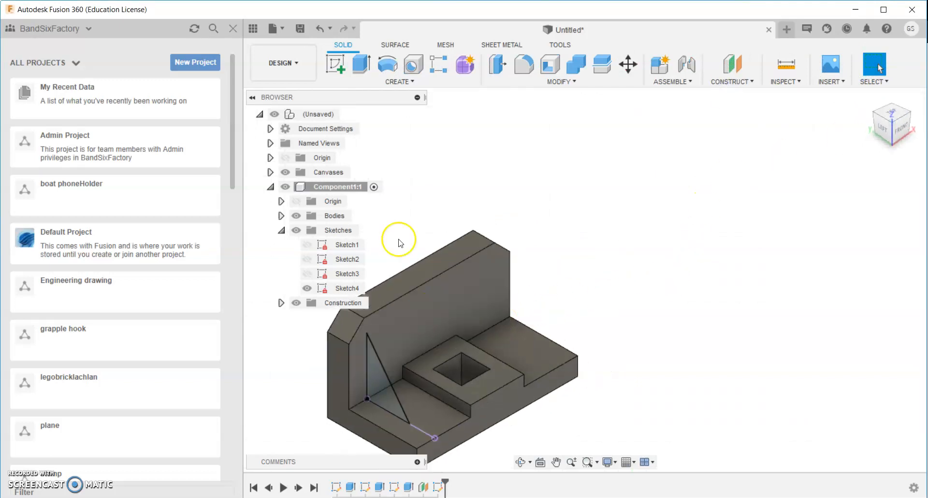
{"action": "left_click", "coordinate": [364, 65]}
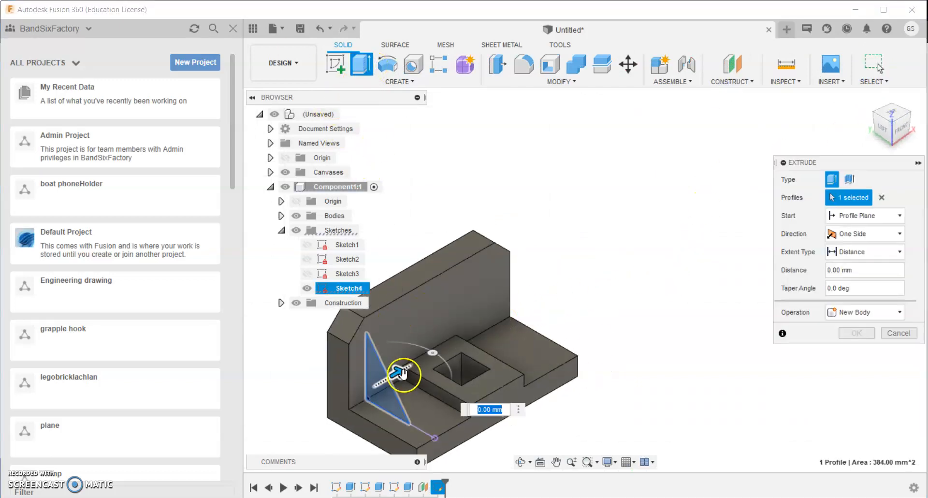
{"action": "scroll", "coordinate": [731, 265], "scroll_direction": "down", "scroll_amount": 3}
{"action": "scroll", "coordinate": [730, 264], "scroll_direction": "up", "scroll_amount": 3}
{"action": "scroll", "coordinate": [730, 264], "scroll_direction": "down", "scroll_amount": 5}
{"action": "middle_click_drag", "start_coordinate": [729, 156], "coordinate": [596, 348]}
{"action": "scroll", "coordinate": [651, 275], "scroll_direction": "up", "scroll_amount": 6}
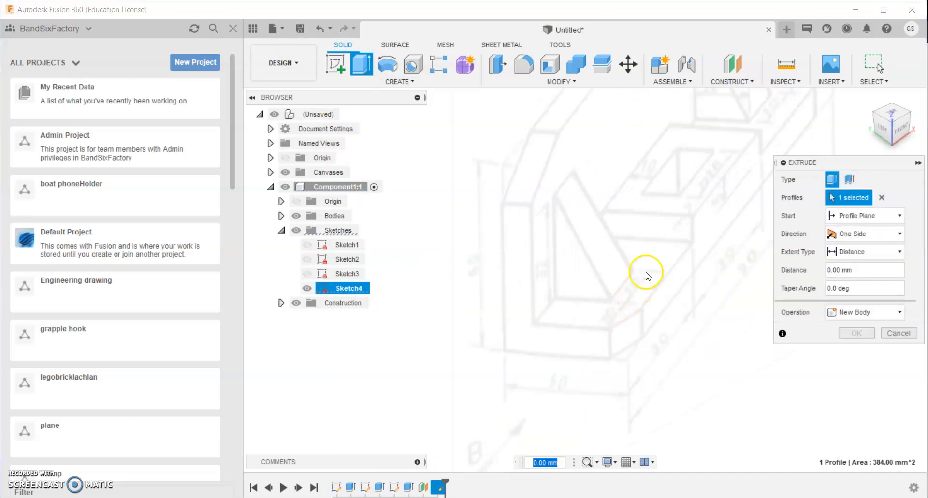
{"action": "scroll", "coordinate": [633, 286], "scroll_direction": "down", "scroll_amount": 5}
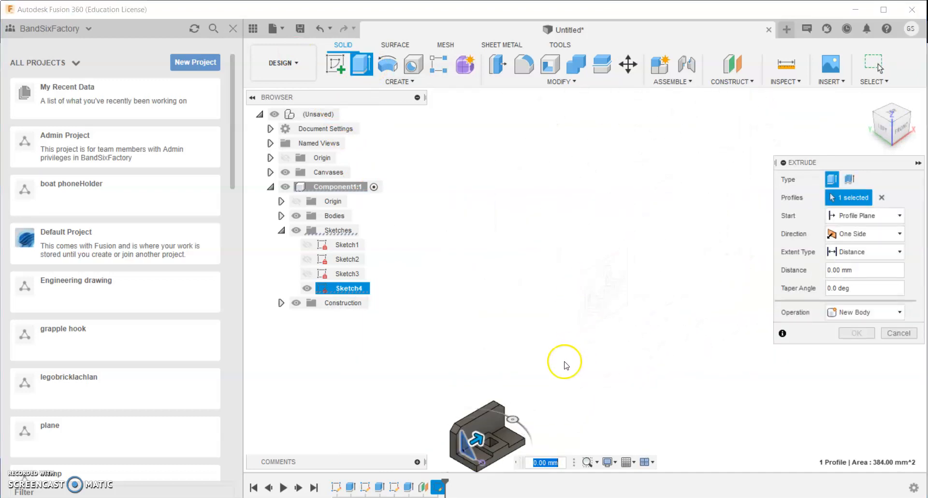
{"action": "middle_click_drag", "start_coordinate": [559, 364], "coordinate": [598, 310]}
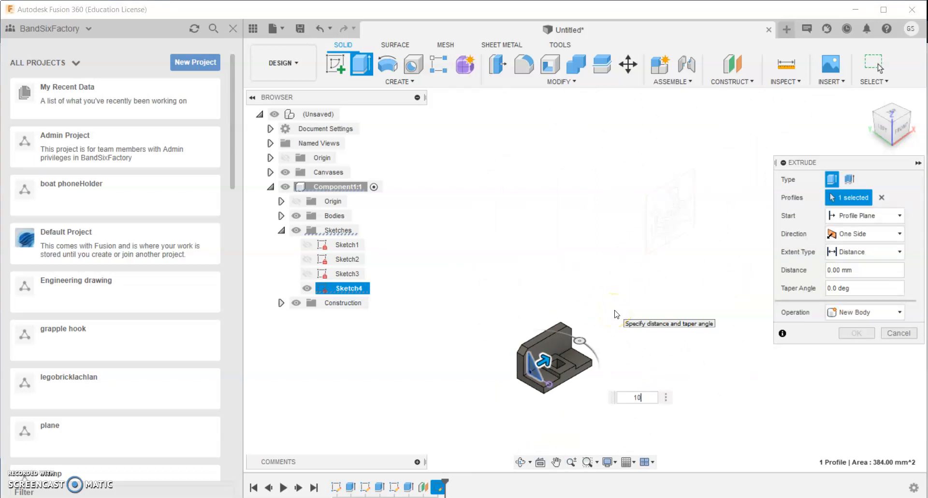
{"action": "key", "text": "Return"}
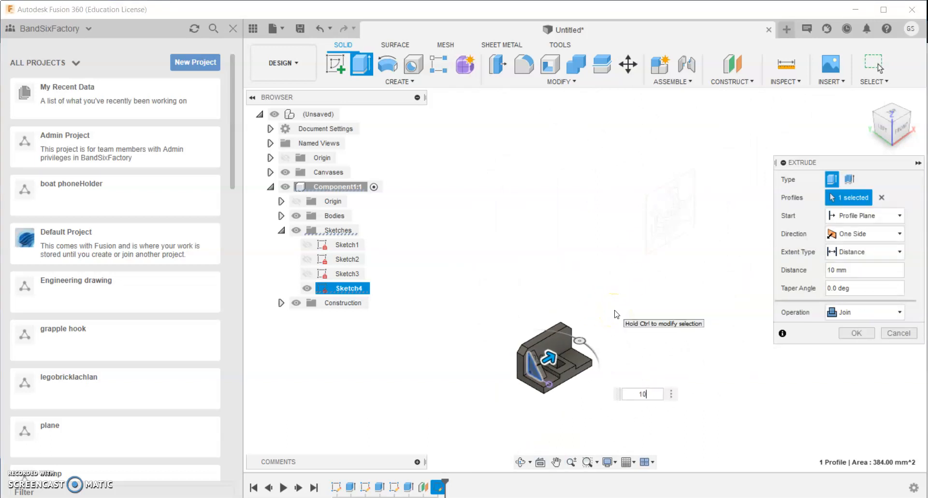
{"action": "key", "text": "Return"}
Start an offset construction plane from the YZ plane and pull it to 50 mm along the bracket's length
{"action": "scroll", "coordinate": [545, 372], "scroll_direction": "up", "scroll_amount": 5}
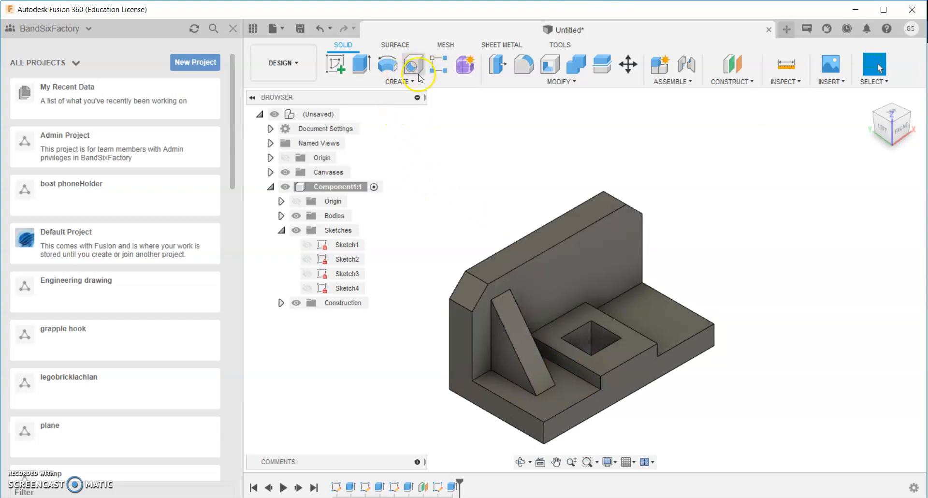
{"action": "left_click", "coordinate": [727, 84]}
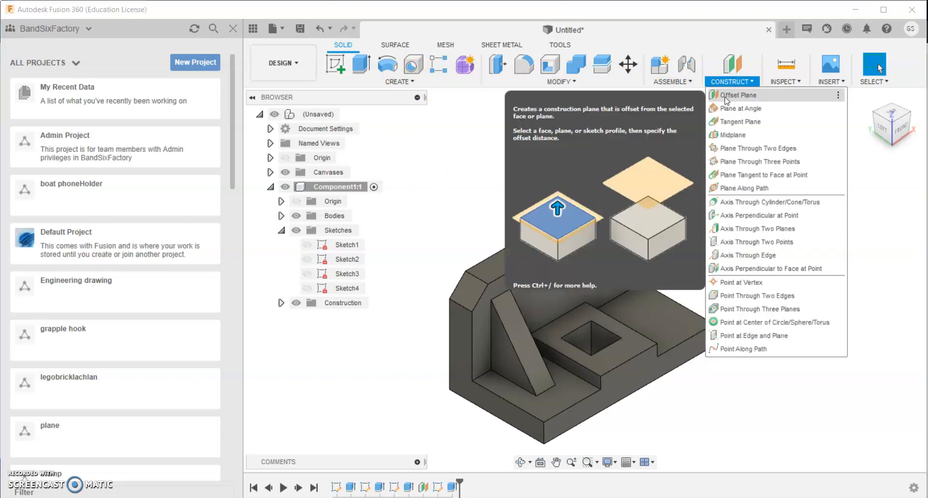
{"action": "left_click", "coordinate": [725, 96]}
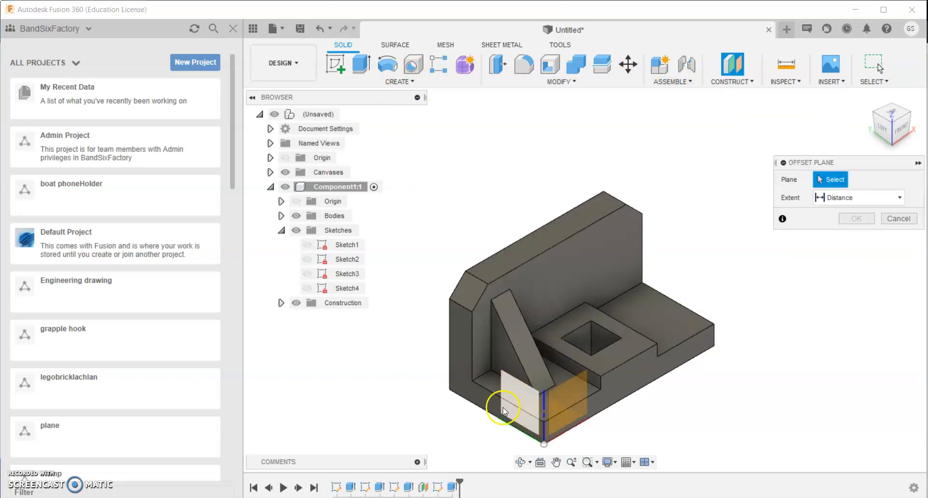
{"action": "left_click", "coordinate": [521, 406]}
{"action": "left_click_drag", "start_coordinate": [533, 403], "coordinate": [637, 377]}
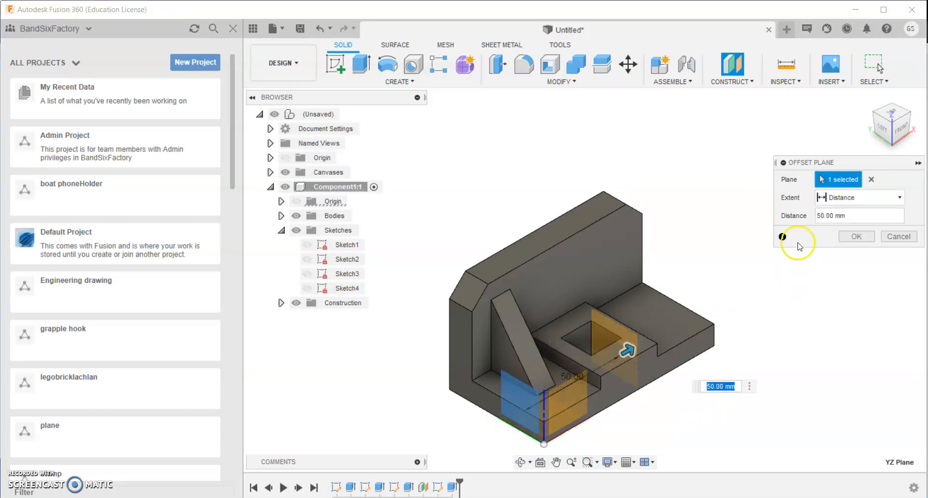
Examine the drawing canvas for the bracket's length dimensions that locate its middle
{"action": "left_click", "coordinate": [901, 124]}
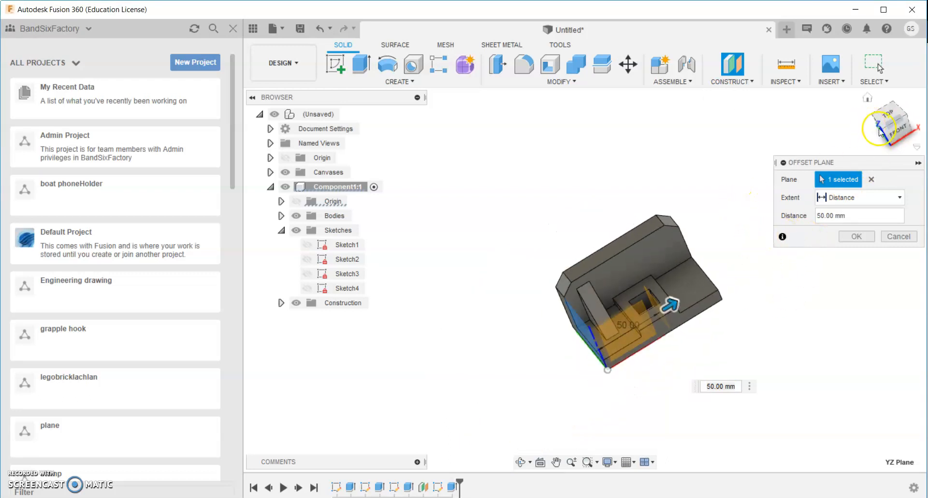
{"action": "scroll", "coordinate": [823, 139], "scroll_direction": "down", "scroll_amount": 2}
{"action": "scroll", "coordinate": [827, 137], "scroll_direction": "up", "scroll_amount": 4}
{"action": "scroll", "coordinate": [828, 131], "scroll_direction": "down", "scroll_amount": 4}
{"action": "middle_click_drag", "start_coordinate": [739, 157], "coordinate": [602, 344]}
{"action": "scroll", "coordinate": [742, 210], "scroll_direction": "down", "scroll_amount": 2}
{"action": "scroll", "coordinate": [750, 199], "scroll_direction": "up", "scroll_amount": 5}
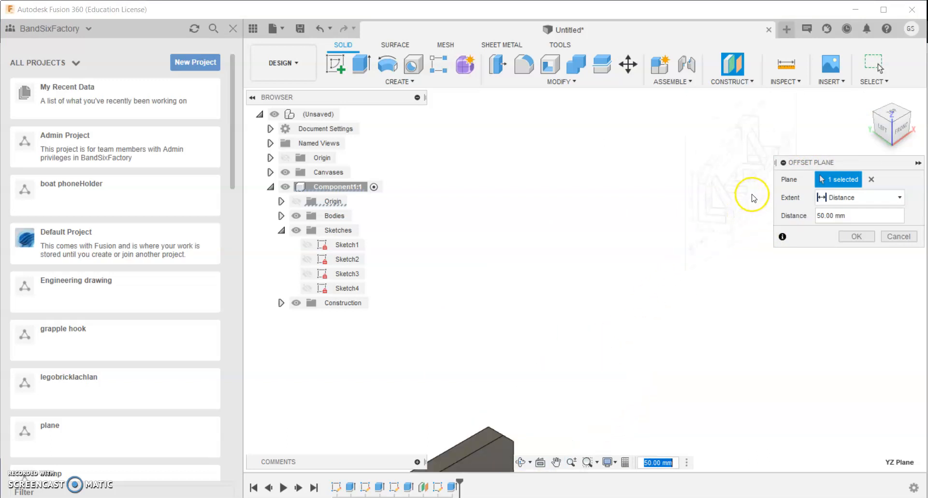
{"action": "middle_click_drag", "start_coordinate": [725, 213], "coordinate": [630, 246]}
{"action": "scroll", "coordinate": [667, 262], "scroll_direction": "down", "scroll_amount": 4}
{"action": "scroll", "coordinate": [673, 251], "scroll_direction": "down", "scroll_amount": 5}
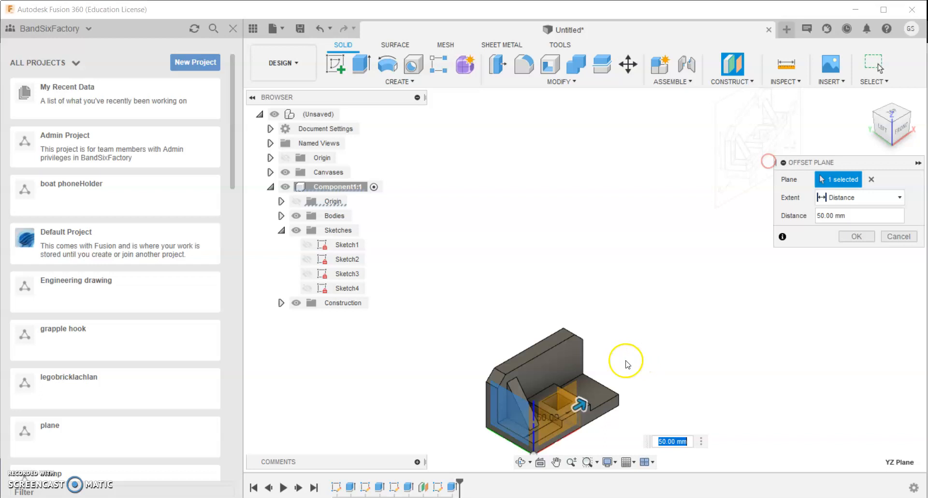
Set the construction plane's offset distance to 45 mm and create the plane
{"action": "scroll", "coordinate": [623, 349], "scroll_direction": "up", "scroll_amount": 1}
{"action": "middle_click_drag", "start_coordinate": [624, 349], "coordinate": [668, 238]}
{"action": "scroll", "coordinate": [643, 309], "scroll_direction": "up", "scroll_amount": 2}
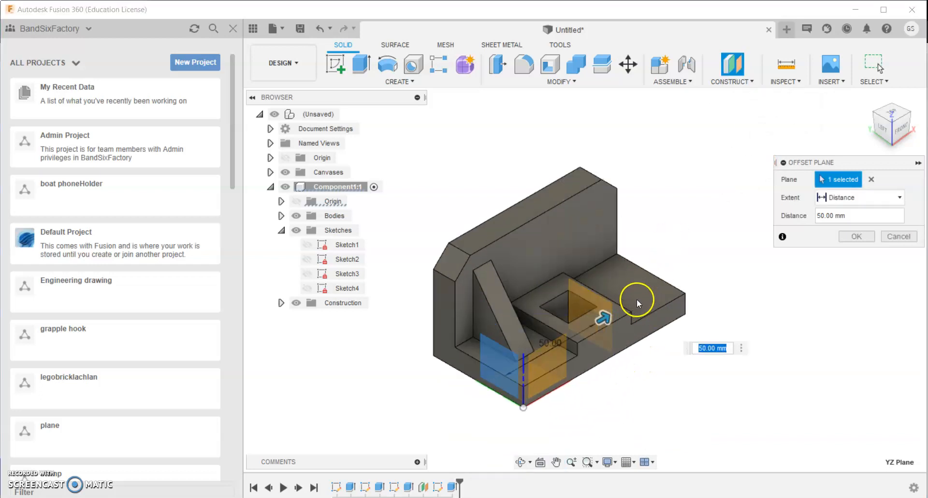
{"action": "scroll", "coordinate": [637, 303], "scroll_direction": "up", "scroll_amount": 2}
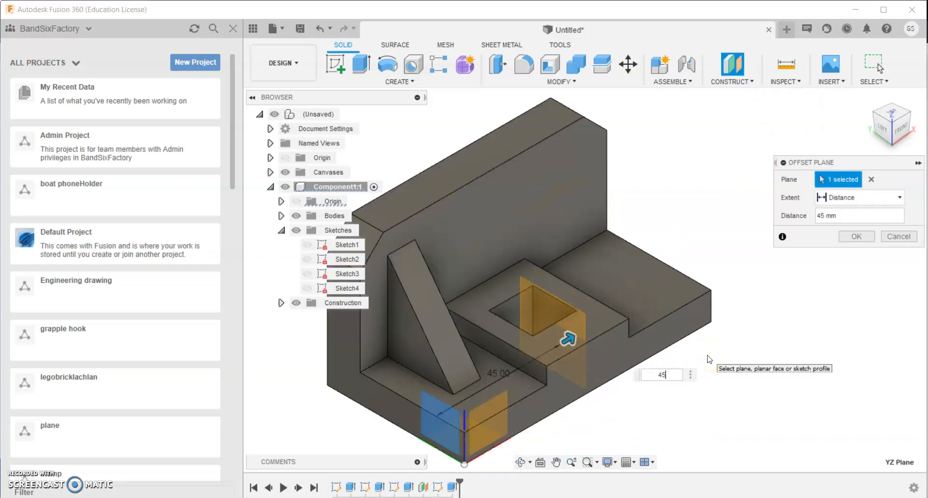
{"action": "key", "text": "Return"}
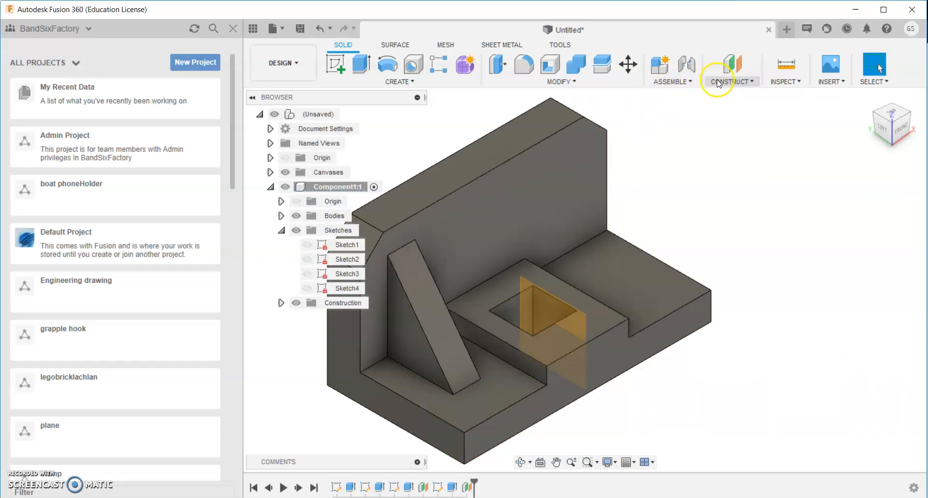
{"action": "left_click", "coordinate": [559, 86]}
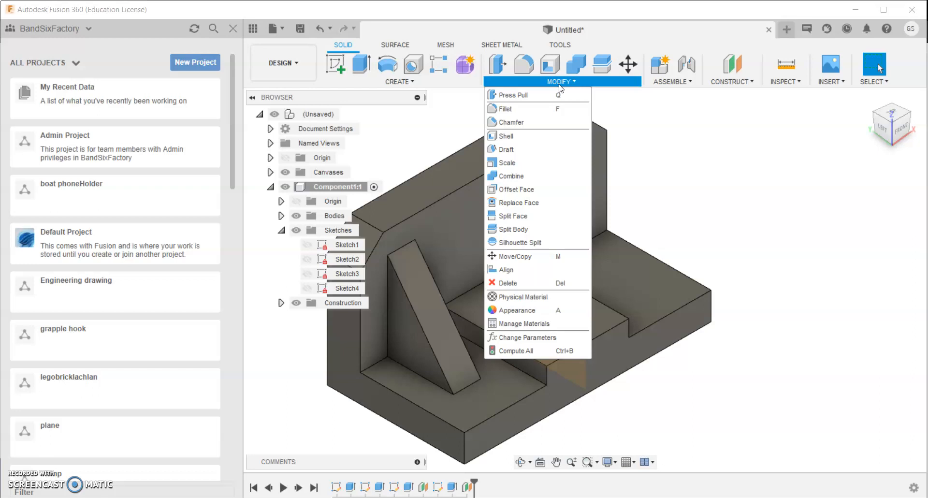
{"action": "left_click", "coordinate": [559, 86]}
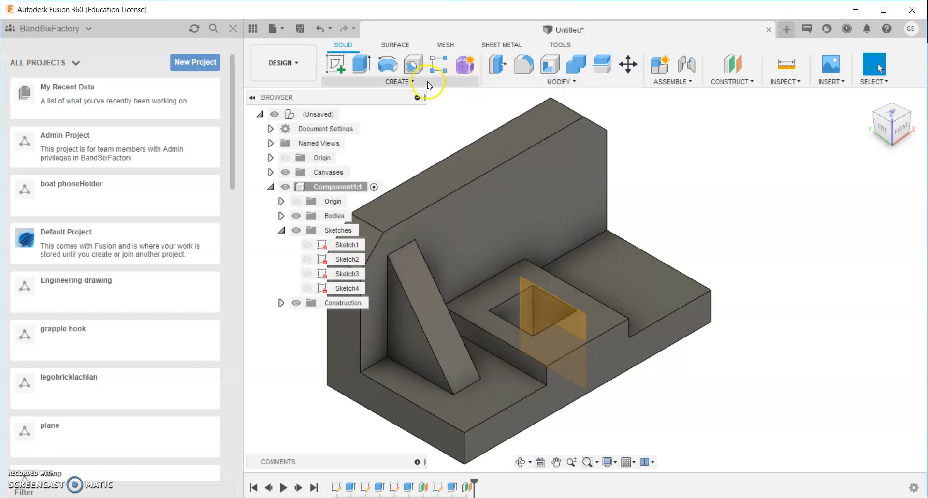
{"action": "left_click", "coordinate": [580, 82]}
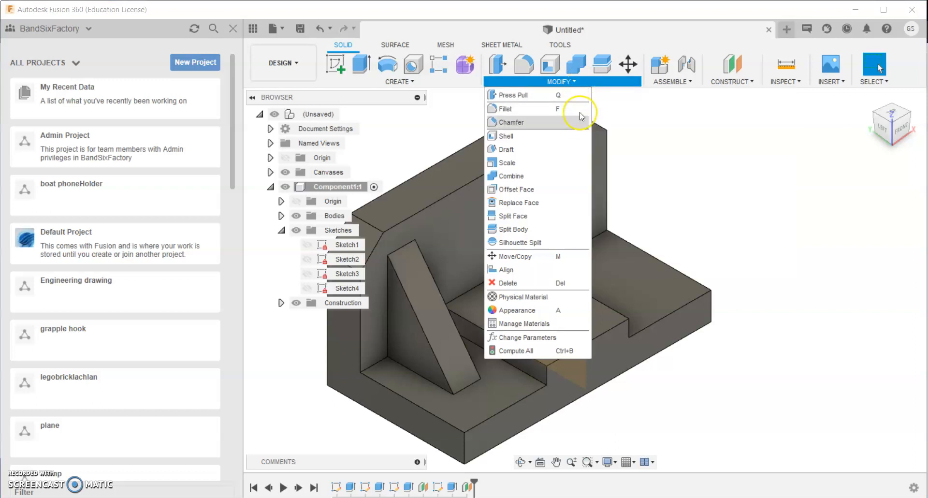
{"action": "left_click", "coordinate": [409, 80]}
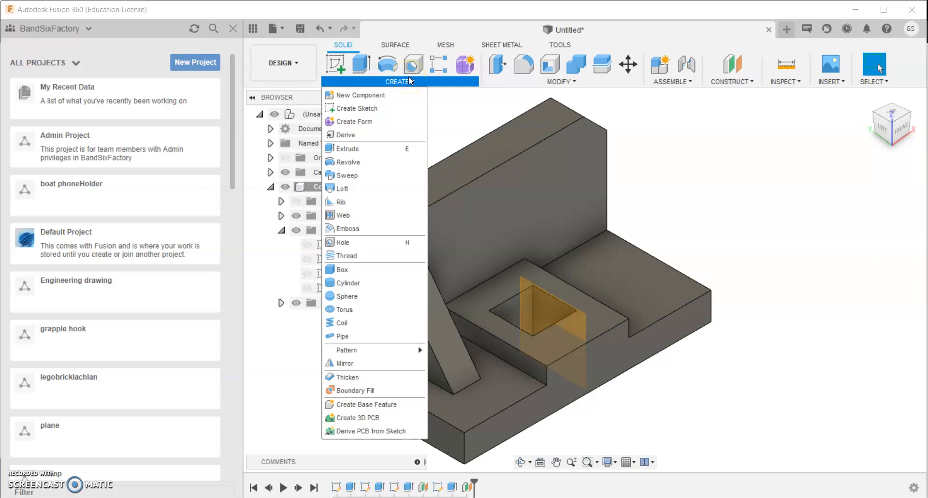
{"action": "left_click", "coordinate": [584, 85]}
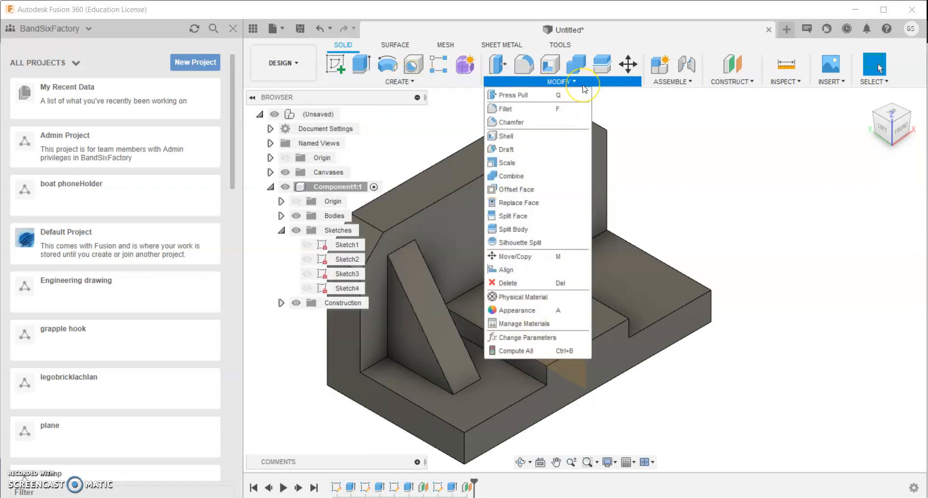
Mirror the triangular rib feature across the offset construction plane to the other side of the raised block
{"action": "left_click", "coordinate": [409, 83]}
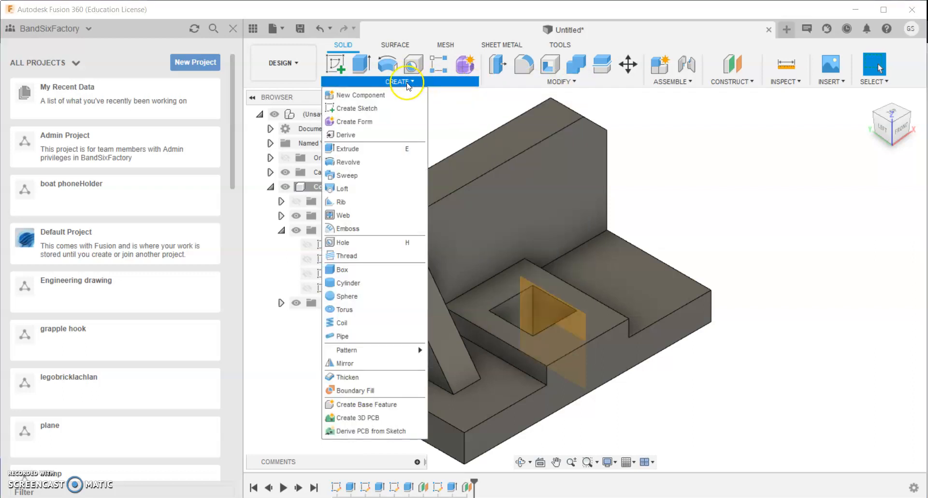
{"action": "left_click", "coordinate": [386, 362]}
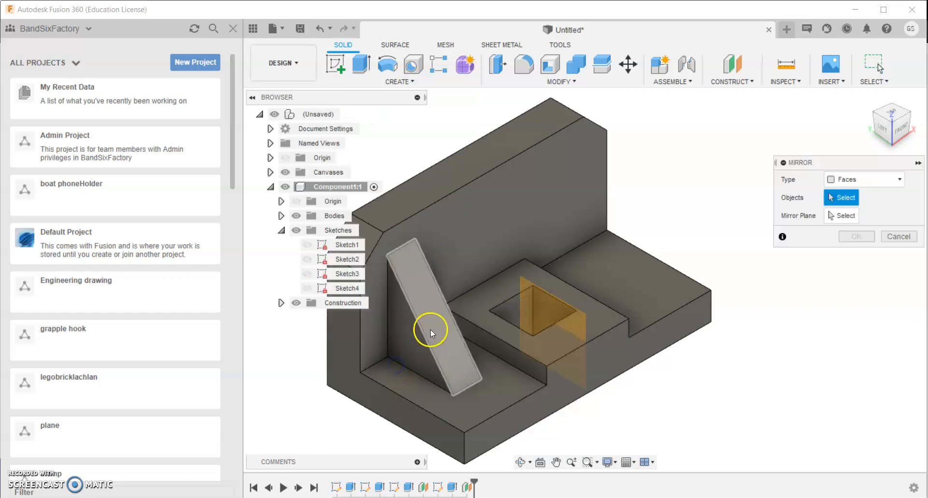
{"action": "left_click", "coordinate": [851, 180]}
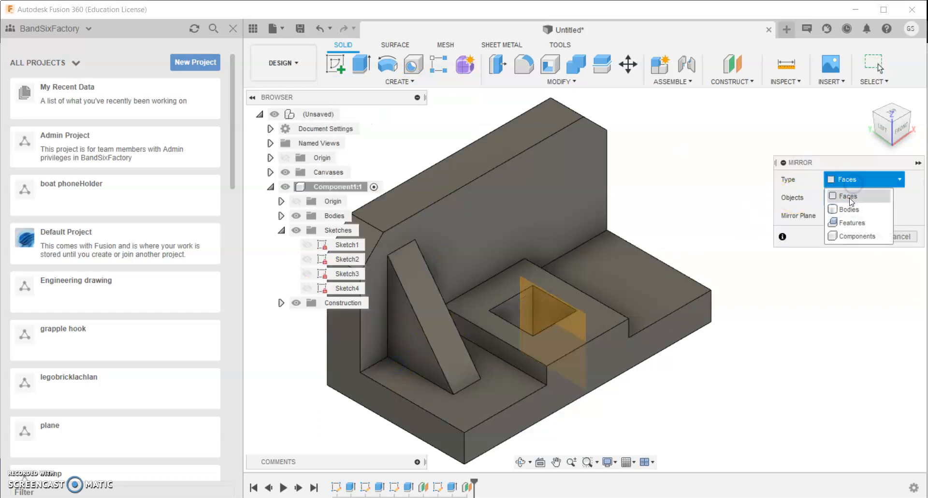
{"action": "left_click", "coordinate": [845, 223]}
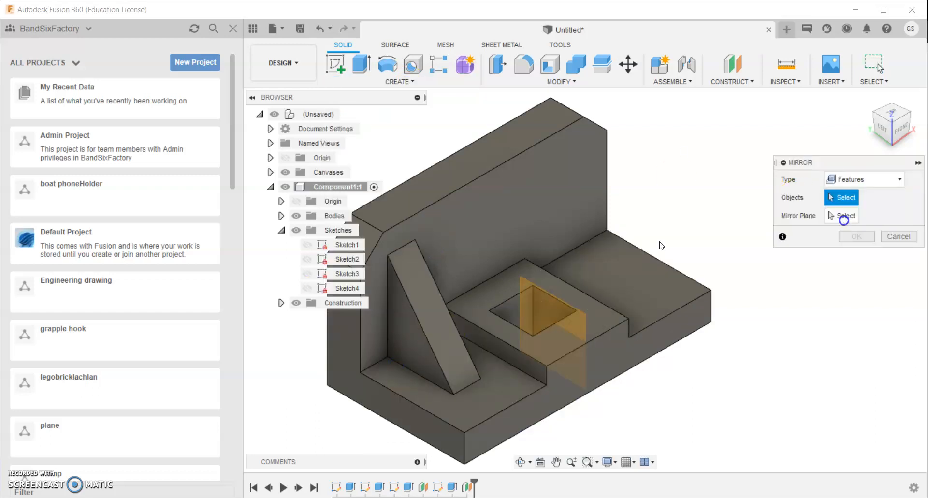
{"action": "left_click", "coordinate": [436, 326]}
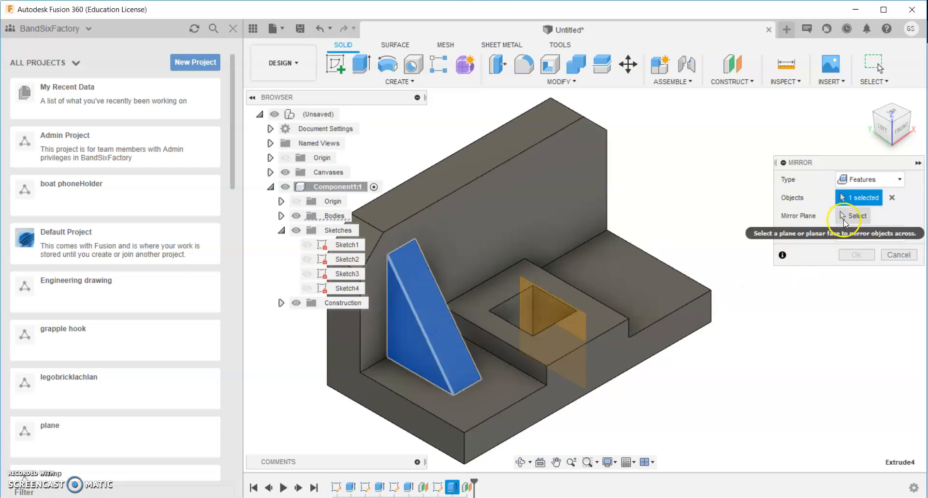
{"action": "left_click", "coordinate": [843, 215]}
{"action": "left_click", "coordinate": [556, 303]}
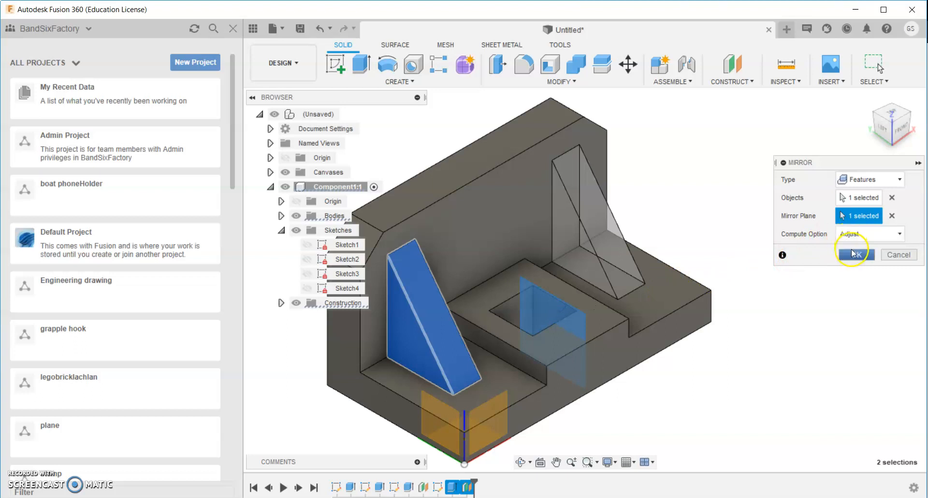
{"action": "left_click", "coordinate": [855, 255]}
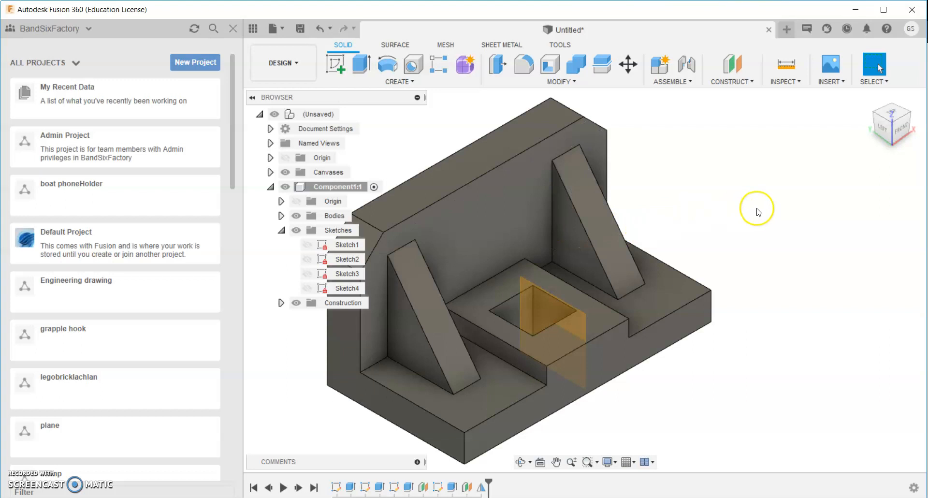
Examine the drawing canvas for the size and angle of the corner cuts on the bracket's base
{"action": "scroll", "coordinate": [752, 196], "scroll_direction": "down", "scroll_amount": 3}
{"action": "middle_click_drag", "start_coordinate": [752, 197], "coordinate": [483, 329]}
{"action": "scroll", "coordinate": [581, 230], "scroll_direction": "down", "scroll_amount": 3}
{"action": "middle_click_drag", "start_coordinate": [675, 97], "coordinate": [580, 279]}
{"action": "scroll", "coordinate": [626, 228], "scroll_direction": "up", "scroll_amount": 6}
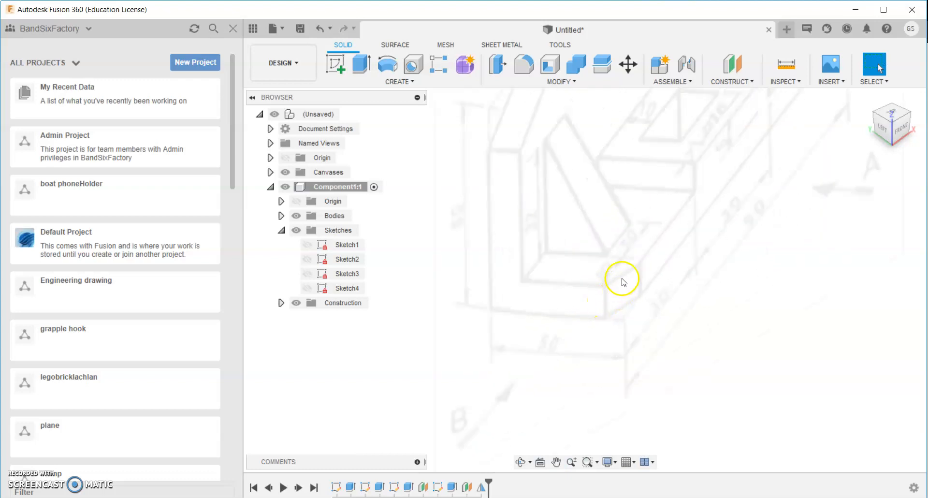
{"action": "middle_click_drag", "start_coordinate": [674, 283], "coordinate": [534, 388]}
{"action": "middle_click_drag", "start_coordinate": [697, 161], "coordinate": [652, 267]}
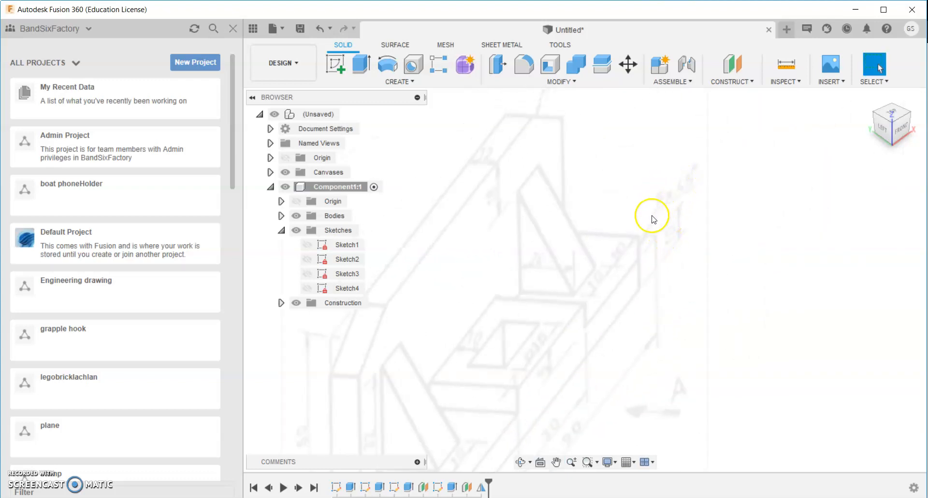
{"action": "scroll", "coordinate": [668, 222], "scroll_direction": "down", "scroll_amount": 5}
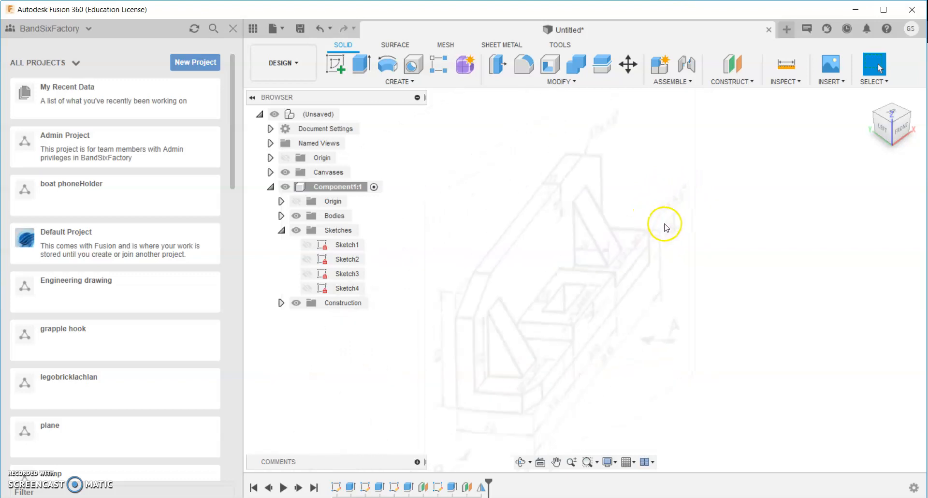
Start a sketch on the base's lower top face and draw a diagonal line across each of its two front corners
{"action": "left_click", "coordinate": [890, 114]}
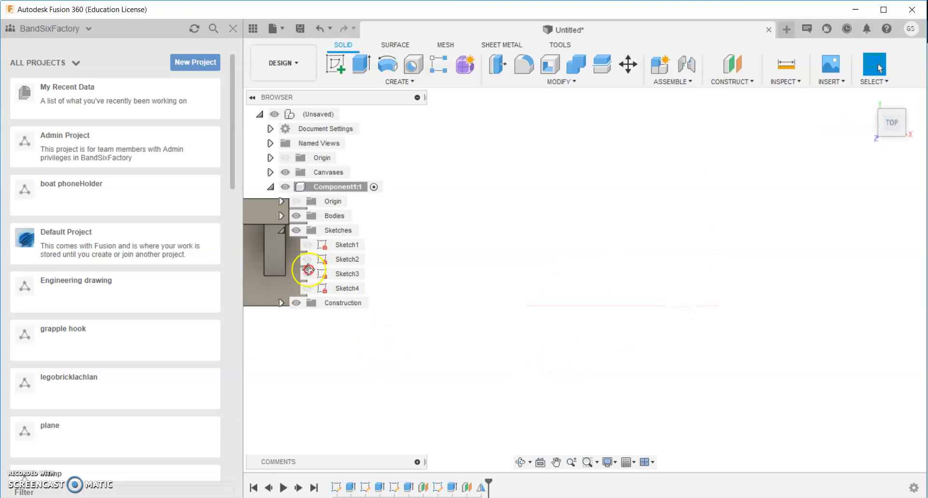
{"action": "left_click", "coordinate": [344, 72]}
{"action": "left_click", "coordinate": [433, 288]}
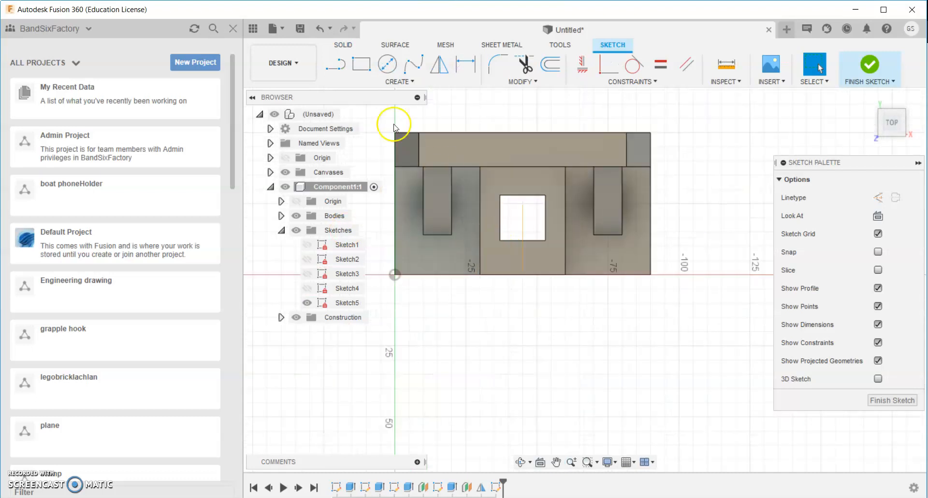
{"action": "left_click", "coordinate": [334, 63]}
{"action": "left_click", "coordinate": [395, 248]}
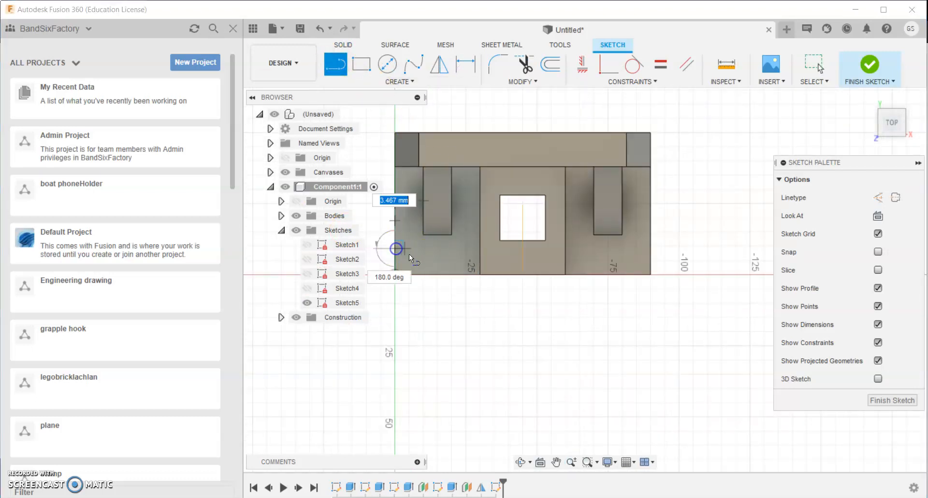
{"action": "left_click", "coordinate": [419, 275]}
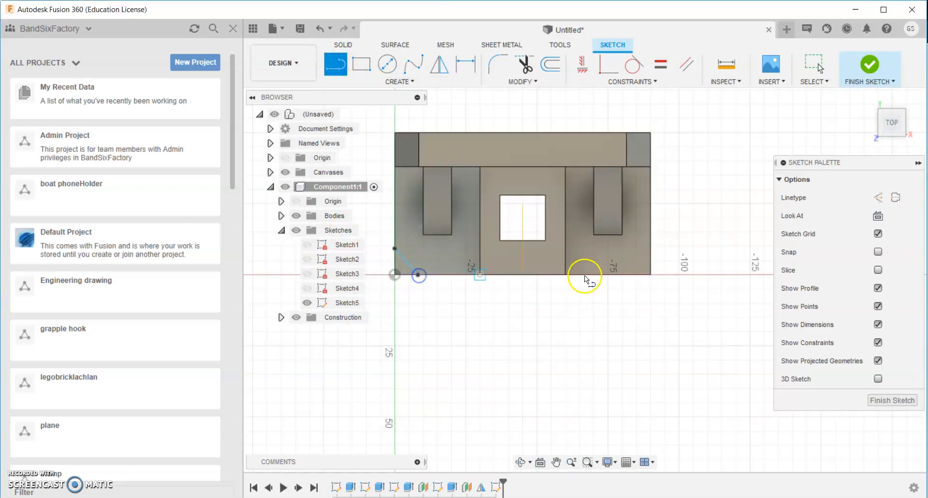
{"action": "left_click", "coordinate": [651, 246]}
{"action": "left_click", "coordinate": [617, 275]}
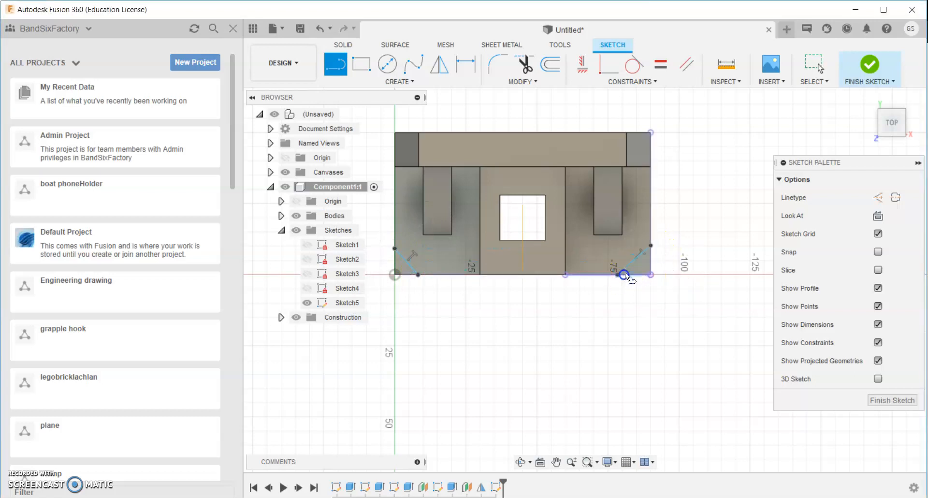
{"action": "right_click", "coordinate": [679, 228]}
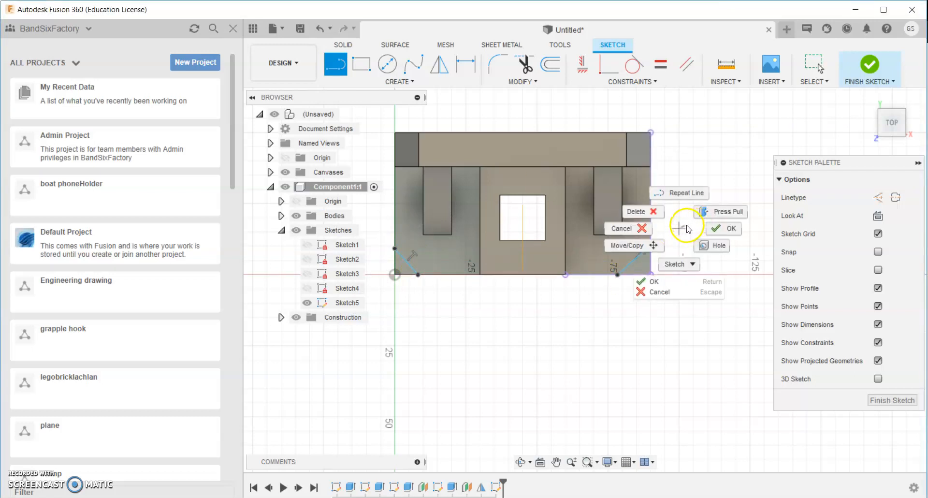
{"action": "left_click", "coordinate": [720, 229]}
Dimension the angle between the right front corner's diagonal line and the base's side edge as 45 degrees
{"action": "scroll", "coordinate": [642, 256], "scroll_direction": "up", "scroll_amount": 5}
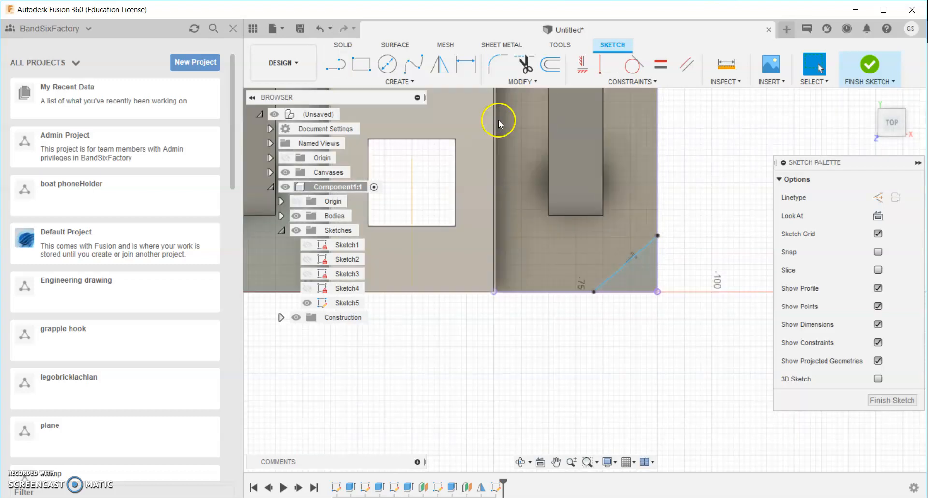
{"action": "left_click", "coordinate": [457, 73]}
{"action": "left_click", "coordinate": [643, 252]}
{"action": "left_click", "coordinate": [657, 262]}
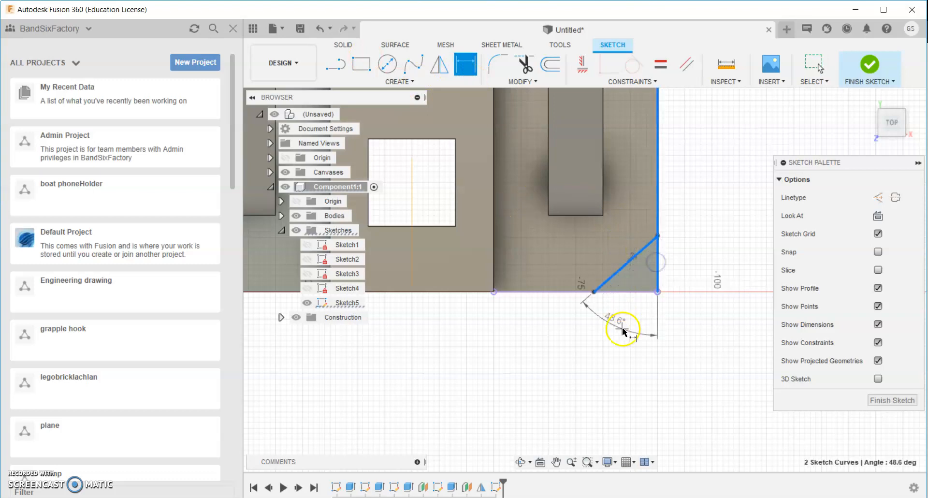
{"action": "left_click", "coordinate": [622, 332]}
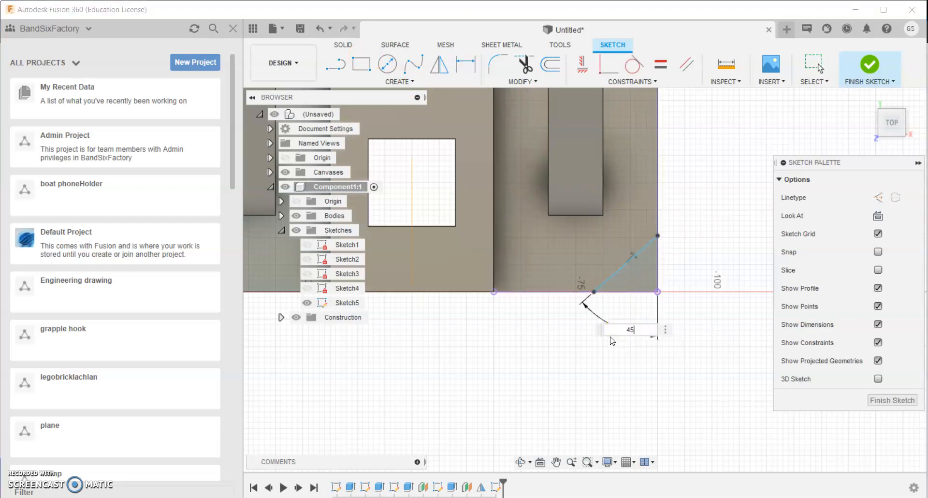
{"action": "key", "text": "Return"}
{"action": "left_click", "coordinate": [503, 360]}
Add a driven angle dimension between the left front corner's diagonal line and the base's front edge
{"action": "middle_click_drag", "start_coordinate": [506, 358], "coordinate": [683, 379]}
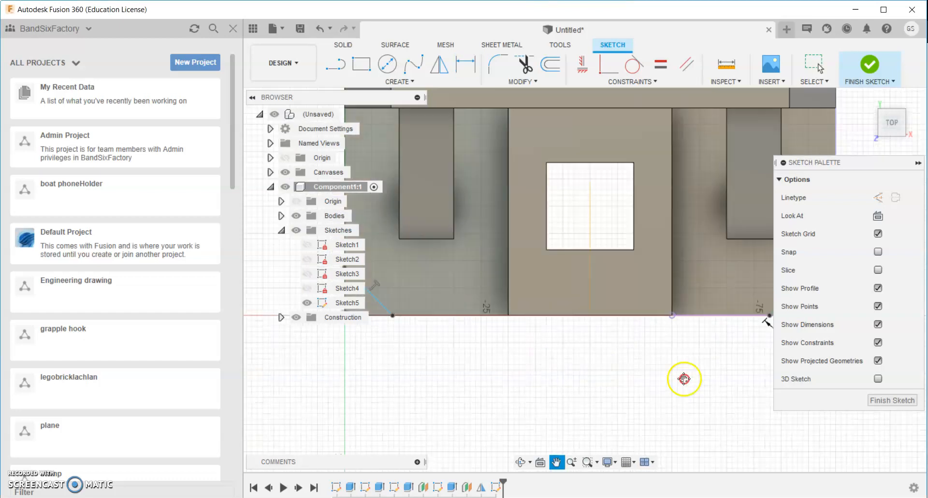
{"action": "left_click", "coordinate": [427, 300]}
{"action": "left_click", "coordinate": [417, 318]}
{"action": "left_click", "coordinate": [384, 292]}
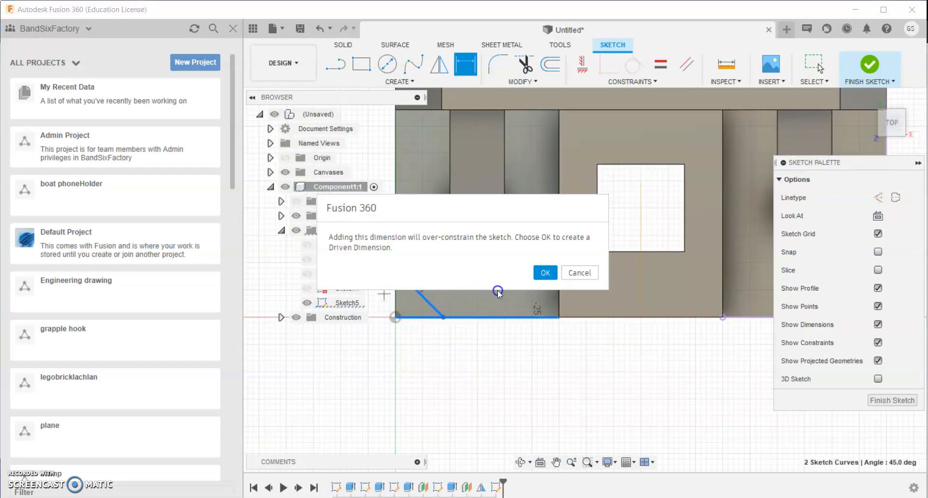
{"action": "left_click", "coordinate": [541, 274]}
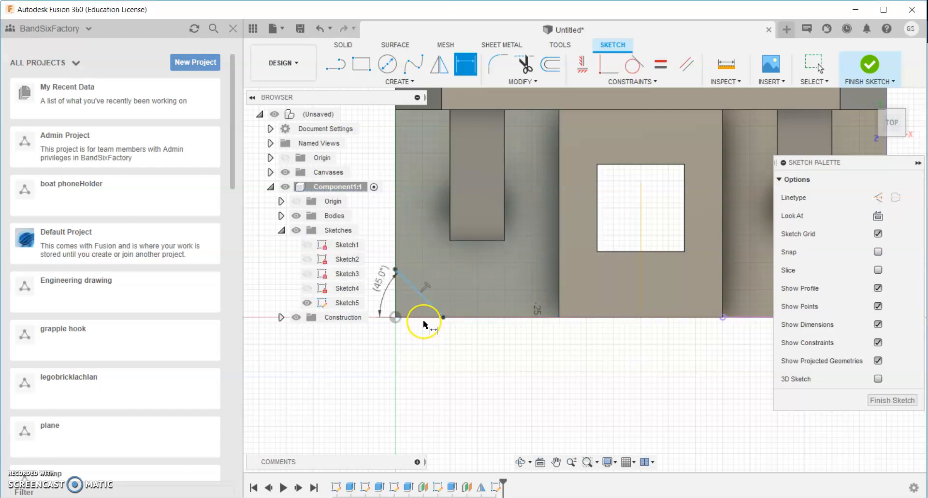
Dimension the left front corner's diagonal line to a length of 6 mm
{"action": "scroll", "coordinate": [416, 310], "scroll_direction": "up", "scroll_amount": 3}
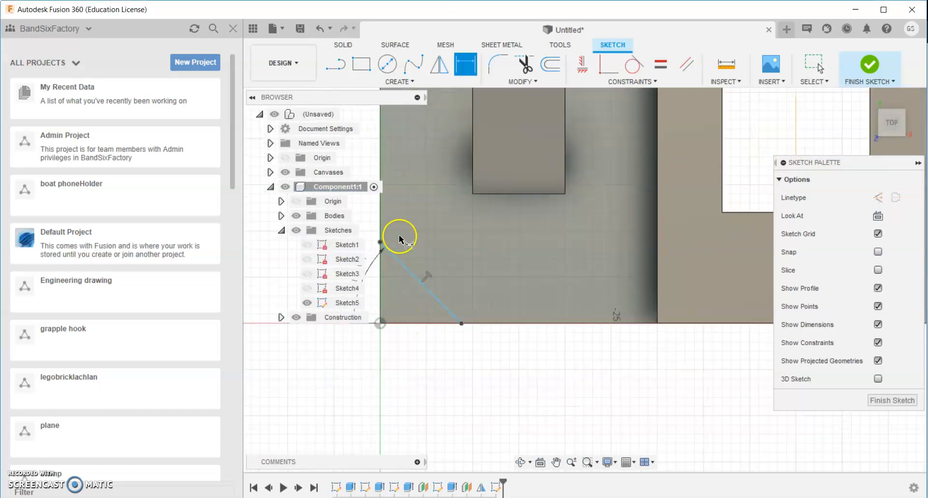
{"action": "left_click", "coordinate": [408, 270]}
{"action": "left_click", "coordinate": [432, 255]}
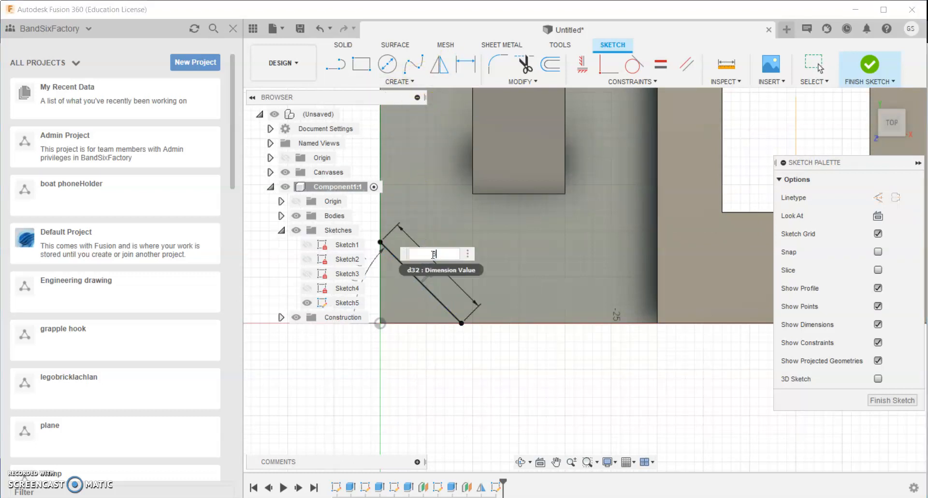
{"action": "key", "text": "Return"}
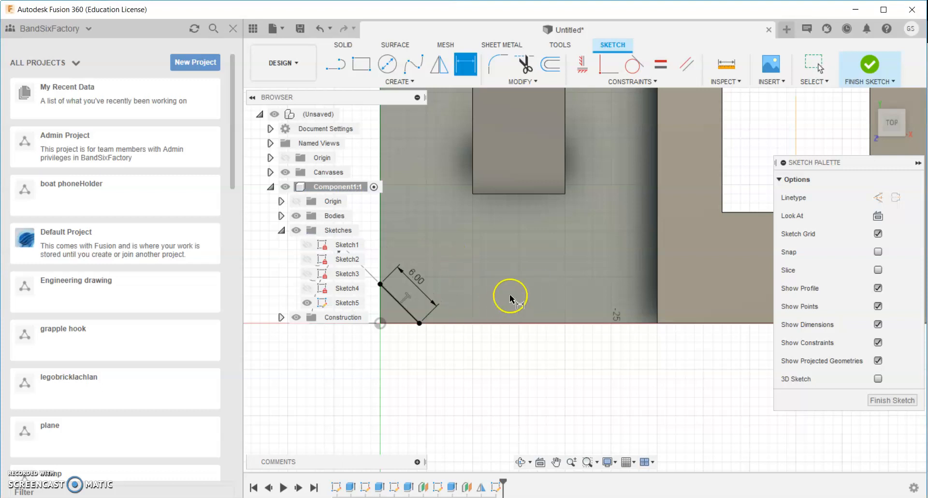
Dimension the right front corner's diagonal line to a length of 6 mm and finish the sketch
{"action": "scroll", "coordinate": [600, 266], "scroll_direction": "down", "scroll_amount": 2}
{"action": "middle_click_drag", "start_coordinate": [525, 210], "coordinate": [460, 288]}
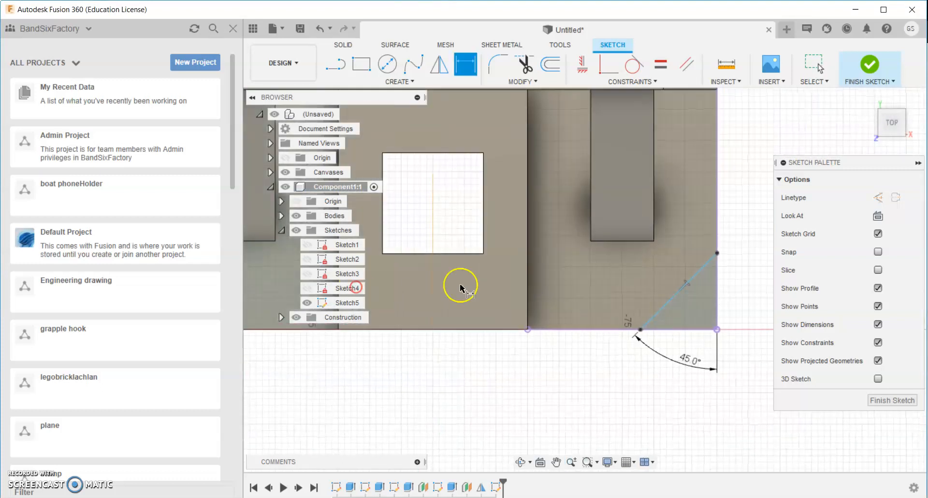
{"action": "left_click", "coordinate": [664, 309]}
{"action": "left_click", "coordinate": [651, 296]}
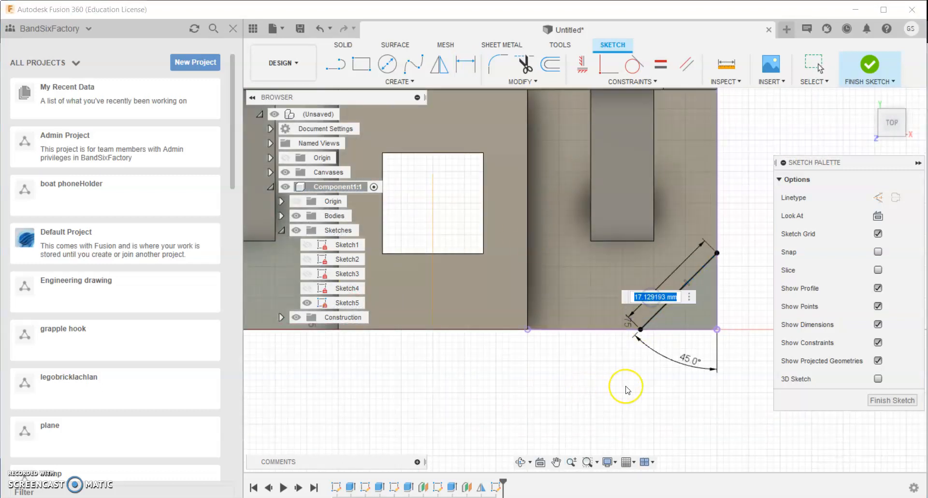
{"action": "key", "text": "Return"}
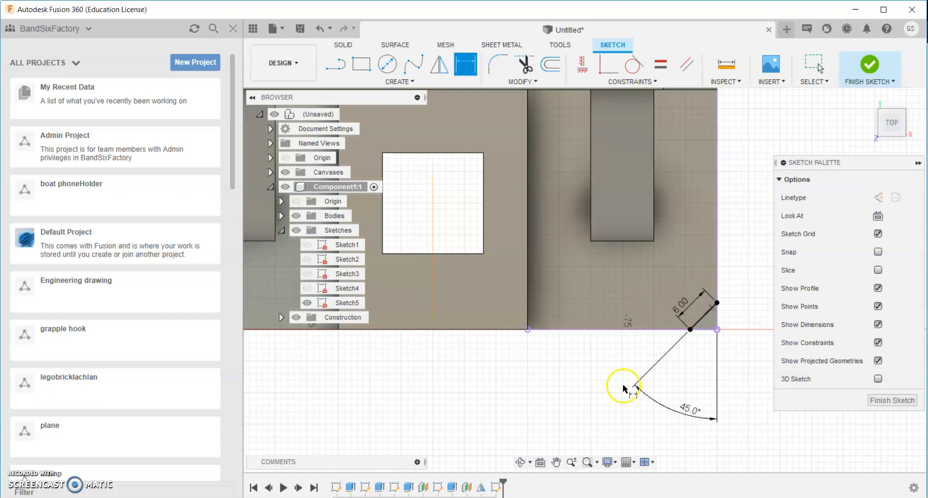
{"action": "scroll", "coordinate": [627, 386], "scroll_direction": "down", "scroll_amount": 3}
{"action": "left_click", "coordinate": [878, 74]}
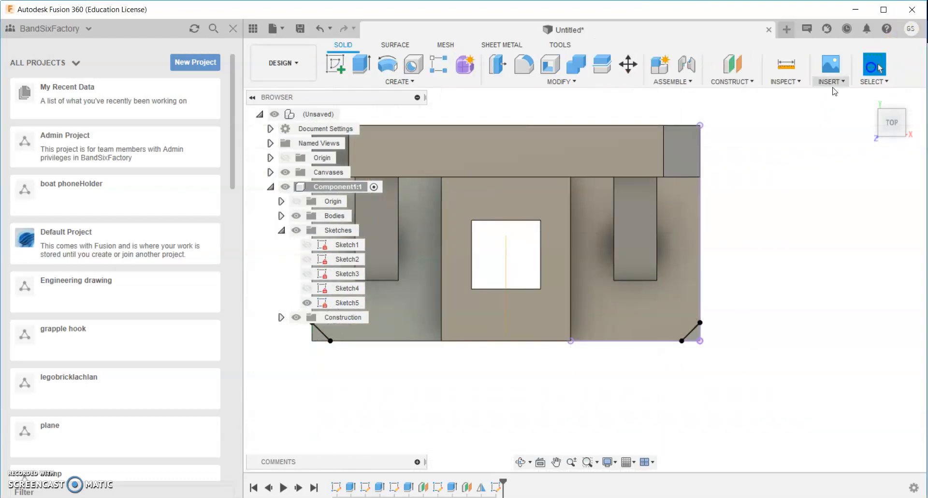
{"action": "left_click_drag", "start_coordinate": [898, 134], "coordinate": [633, 123]}
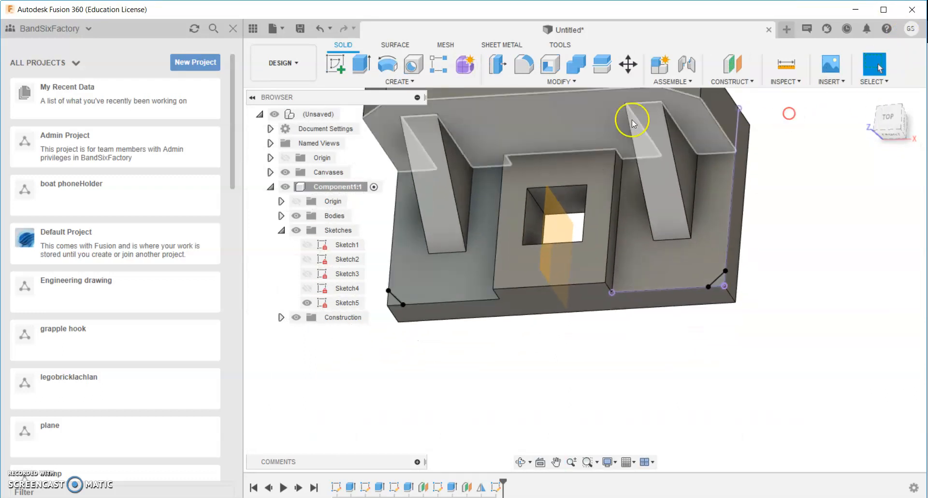
Set up an extrusion of the two triangular profiles at the base's front corners, with extent All and operation Cut
{"action": "left_click", "coordinate": [361, 64]}
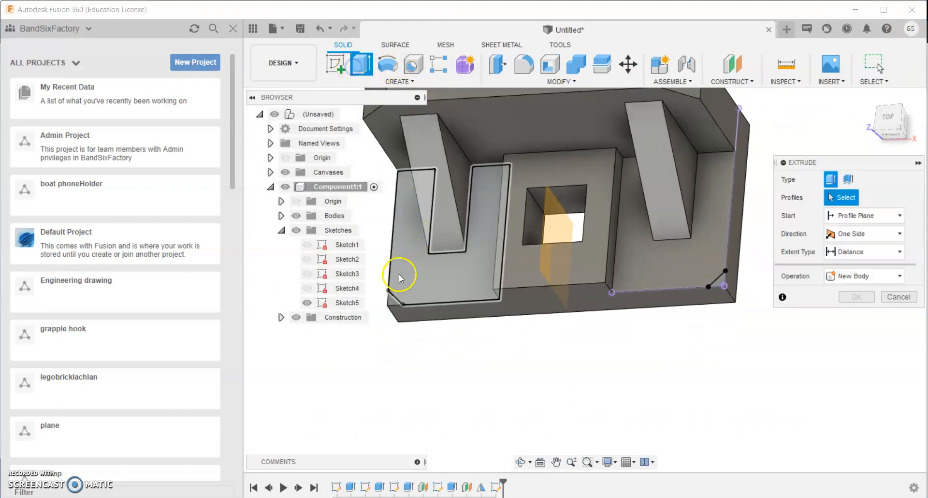
{"action": "left_click", "coordinate": [393, 296]}
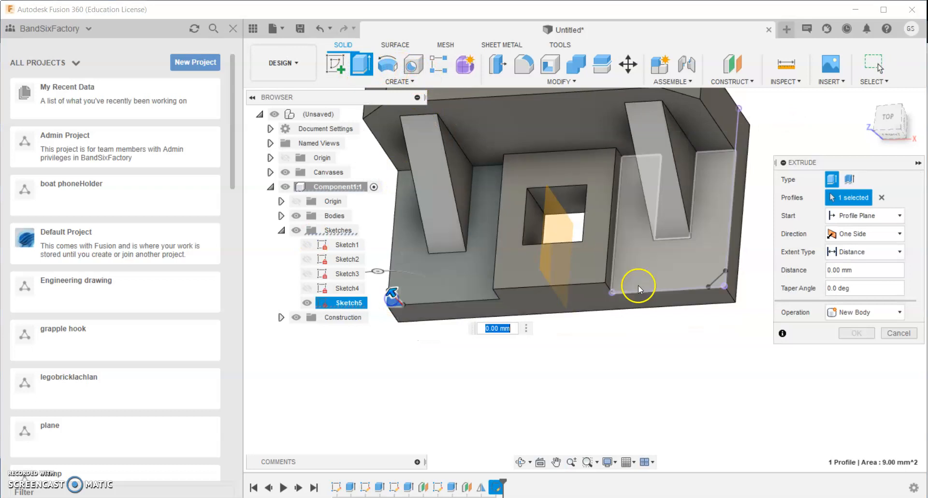
{"action": "left_click", "coordinate": [720, 283]}
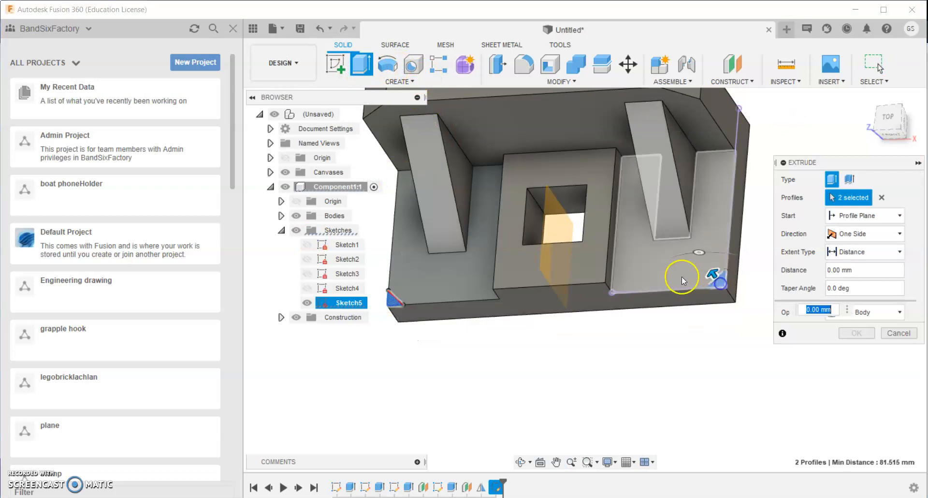
{"action": "left_click", "coordinate": [872, 252]}
{"action": "left_click", "coordinate": [856, 291]}
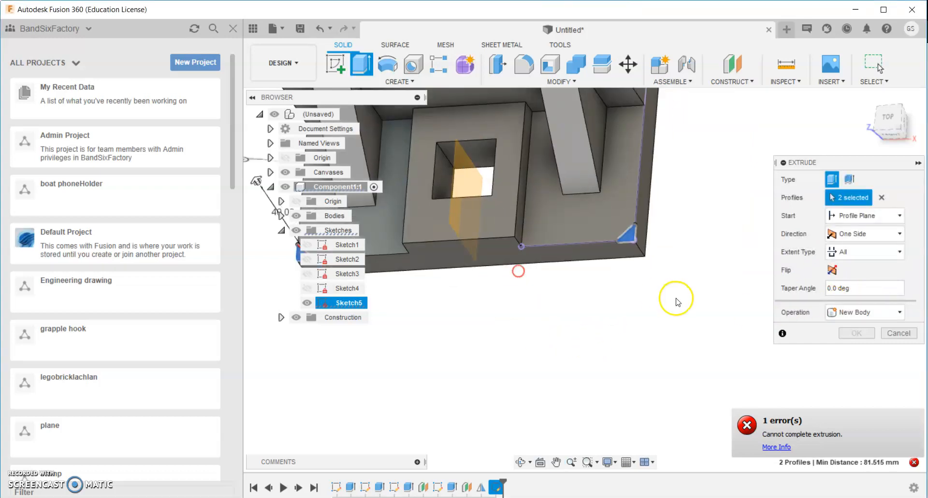
{"action": "left_click", "coordinate": [864, 312]}
{"action": "left_click", "coordinate": [845, 341]}
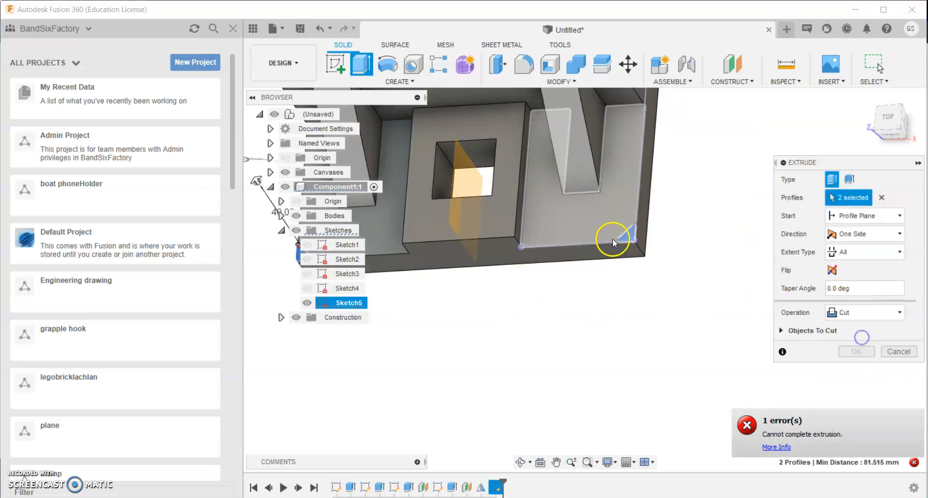
Reselect the right front corner's triangular profile and try a 25 mm distance for the corner cut
{"action": "left_click", "coordinate": [632, 237]}
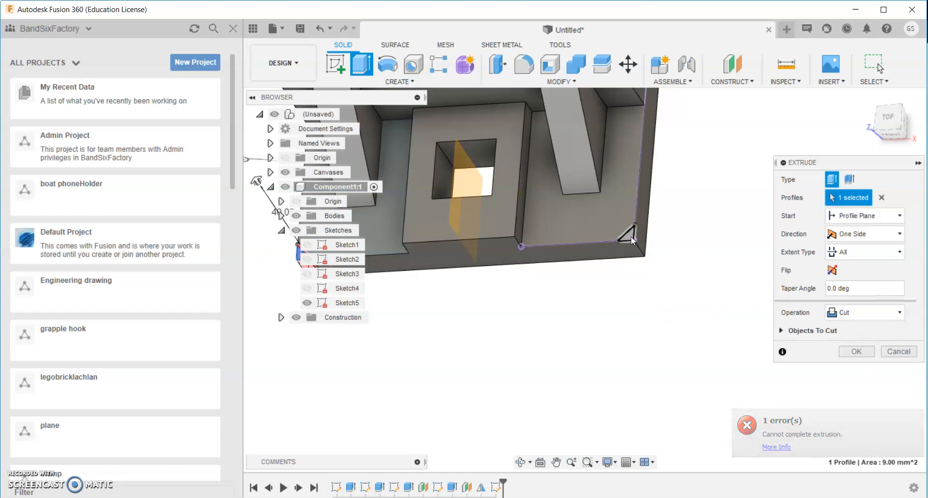
{"action": "left_click", "coordinate": [631, 236]}
{"action": "middle_click_drag", "start_coordinate": [589, 279], "coordinate": [675, 280]}
{"action": "middle_click_drag", "start_coordinate": [534, 264], "coordinate": [648, 260]}
{"action": "left_click_drag", "start_coordinate": [461, 184], "coordinate": [569, 346]}
{"action": "middle_click_drag", "start_coordinate": [633, 303], "coordinate": [396, 293]}
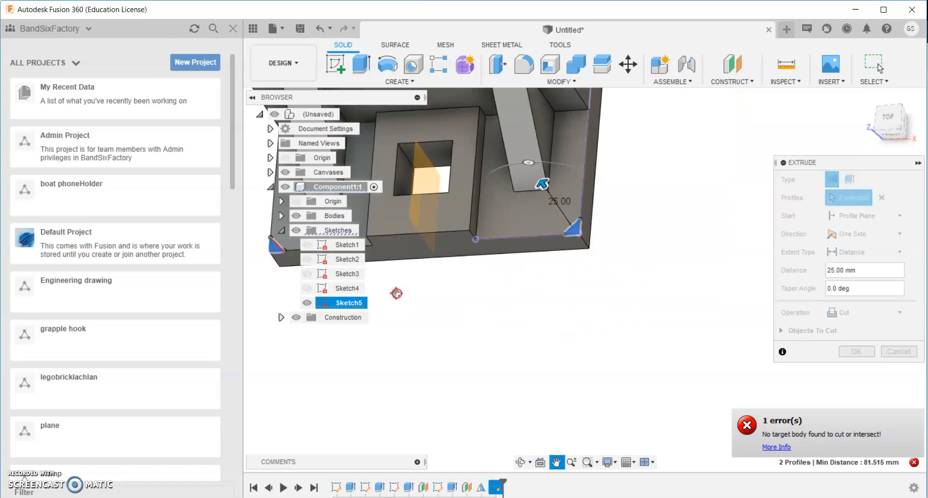
Cut both front corner triangles through the base with an extrusion distance of -35 mm
{"action": "scroll", "coordinate": [471, 302], "scroll_direction": "down", "scroll_amount": 3}
{"action": "left_click_drag", "start_coordinate": [527, 214], "coordinate": [580, 290]}
{"action": "middle_click_drag", "start_coordinate": [514, 290], "coordinate": [577, 290]}
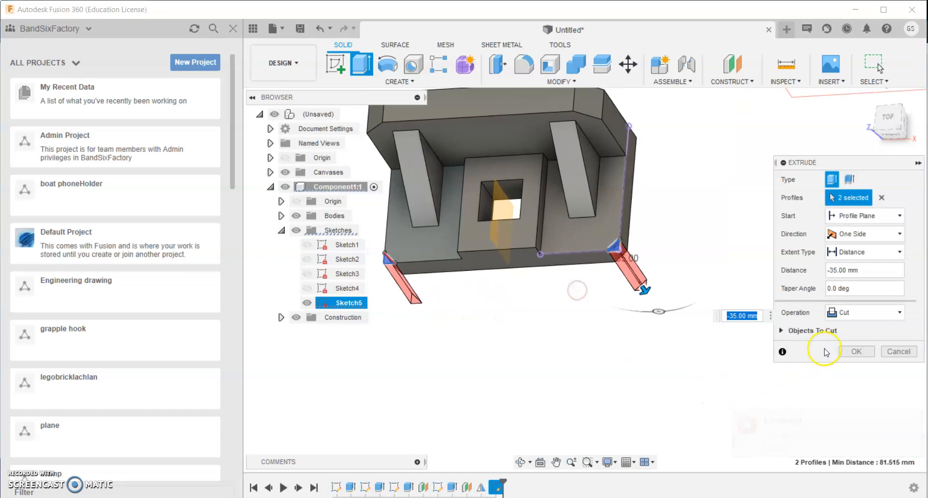
{"action": "left_click", "coordinate": [842, 351]}
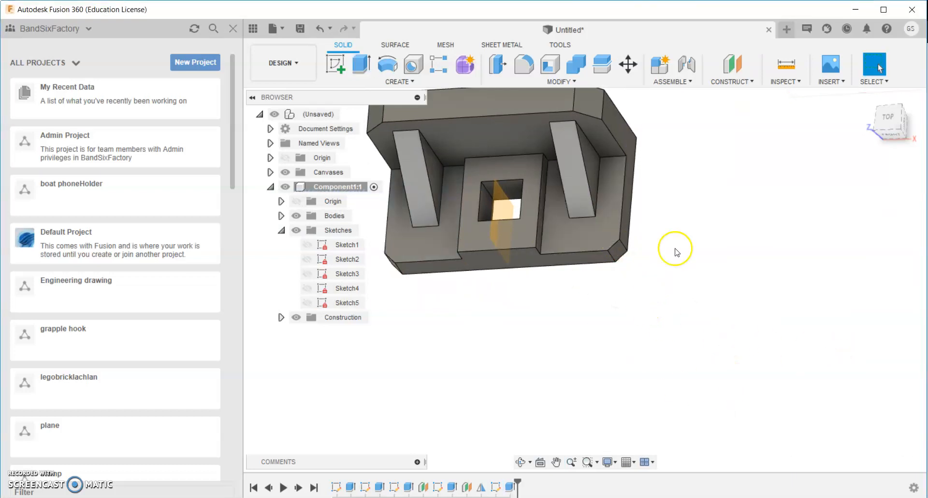